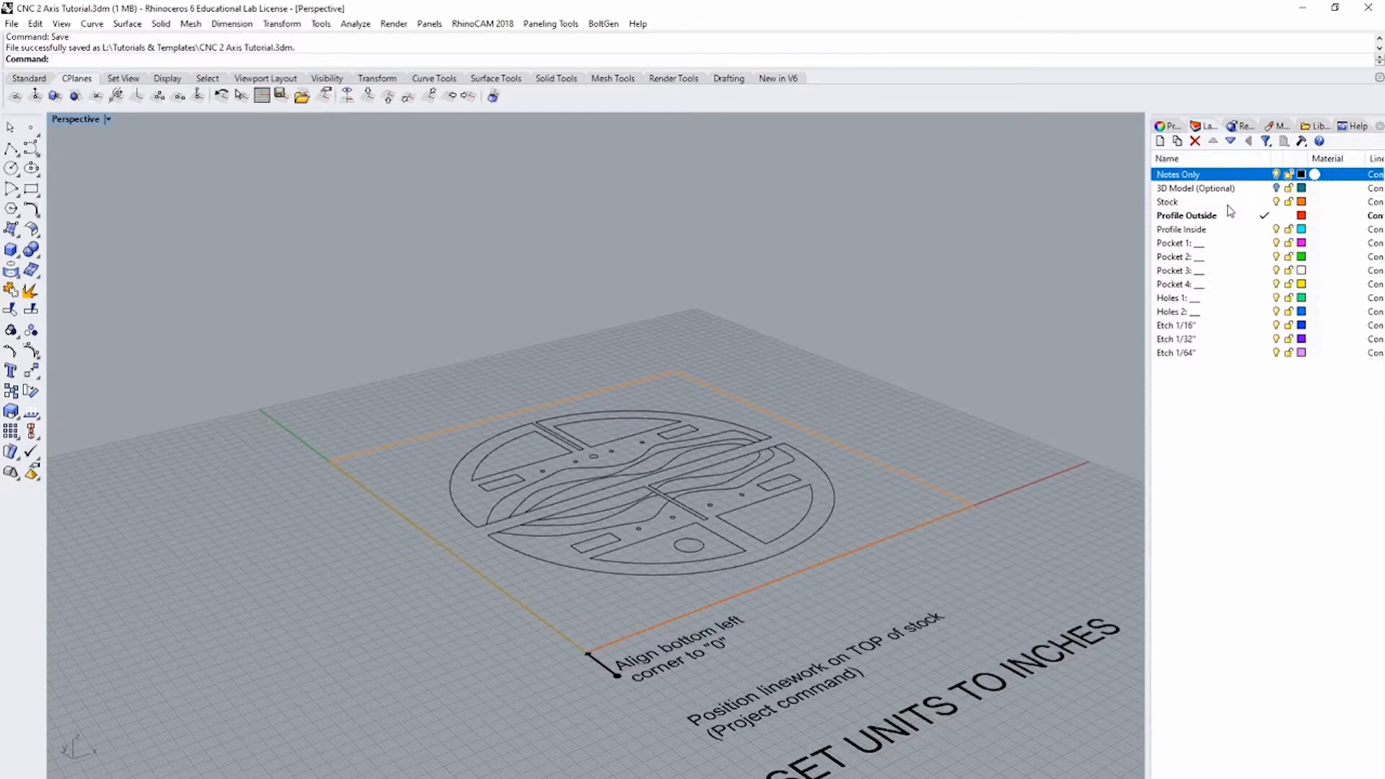
Step: Extrude the stock boundary rectangle into a 0.47 inch thick solid on the Stock layer and delete the original rectangle curve
double_click(1228, 206)
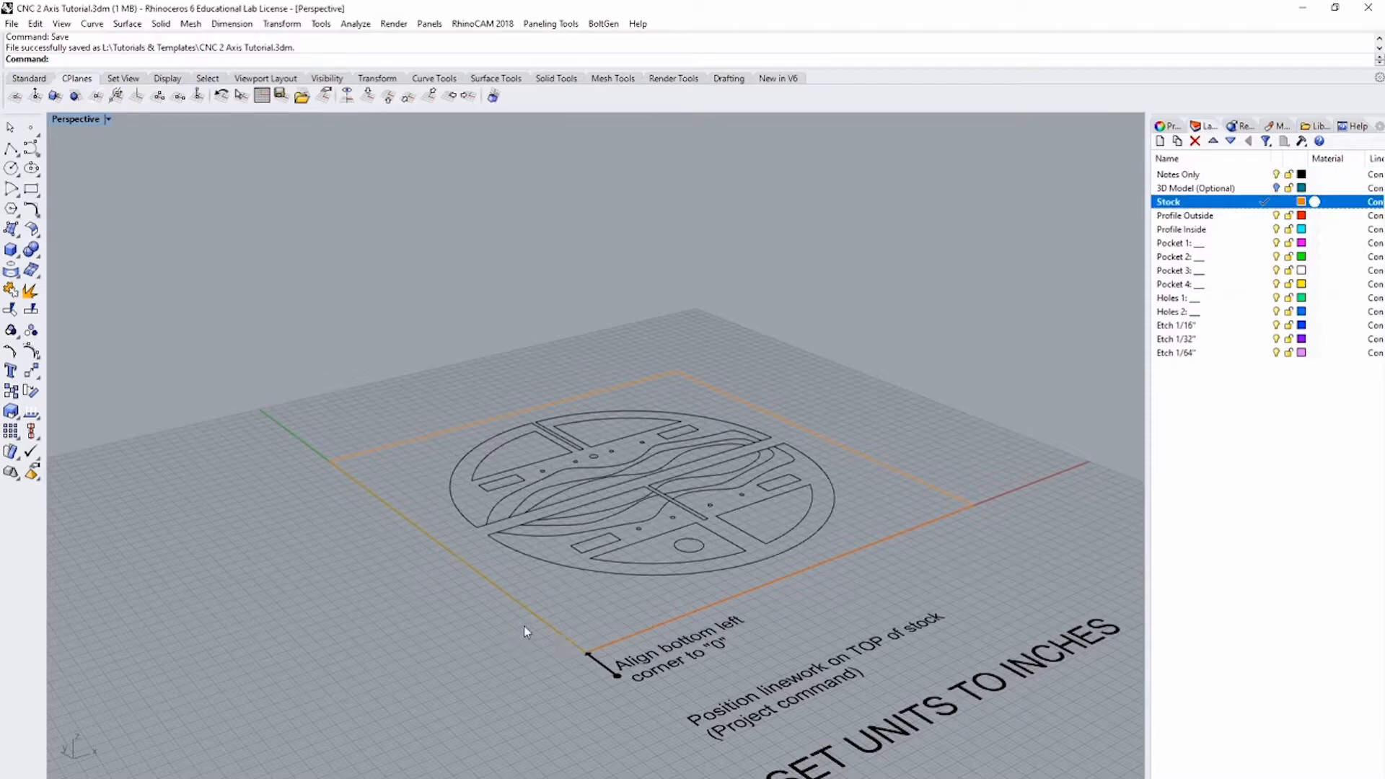
click(542, 616)
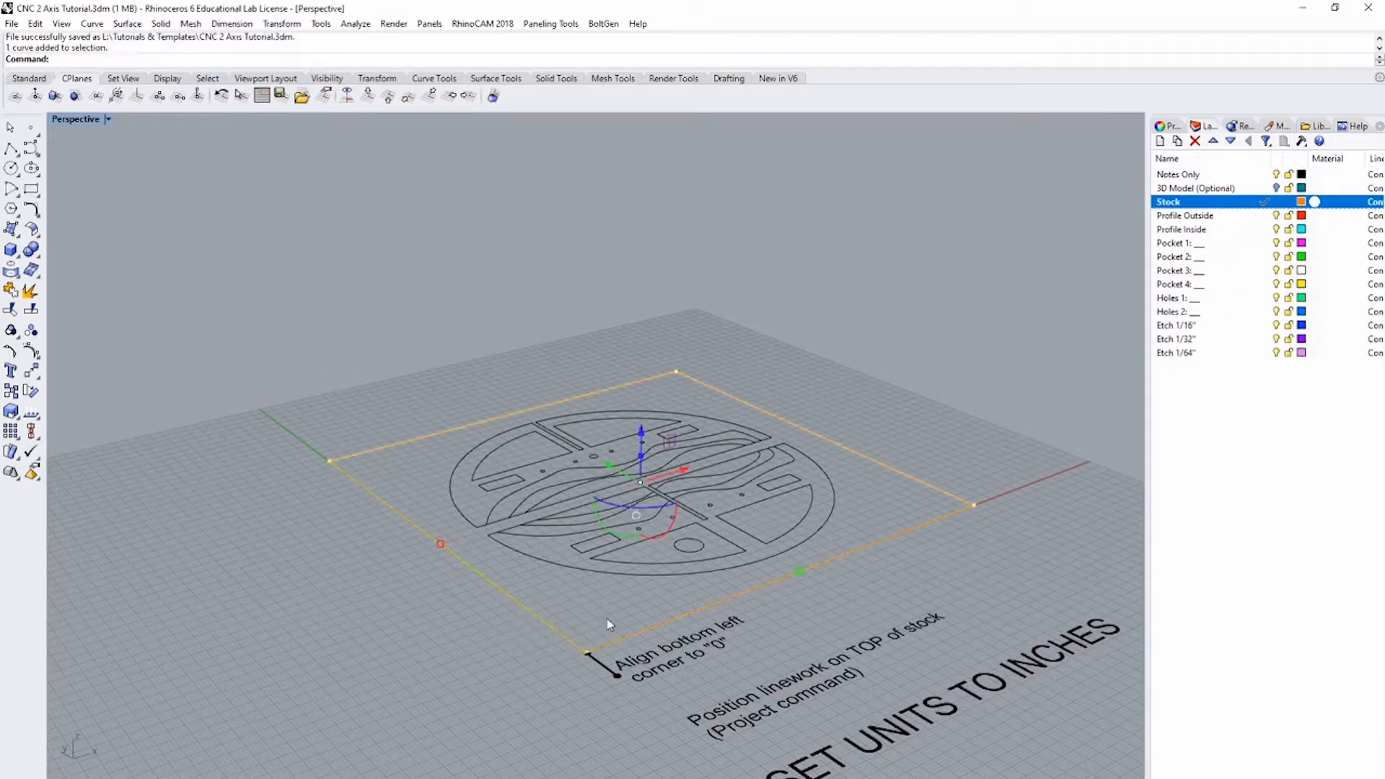
right_drag(705, 606, 431, 639)
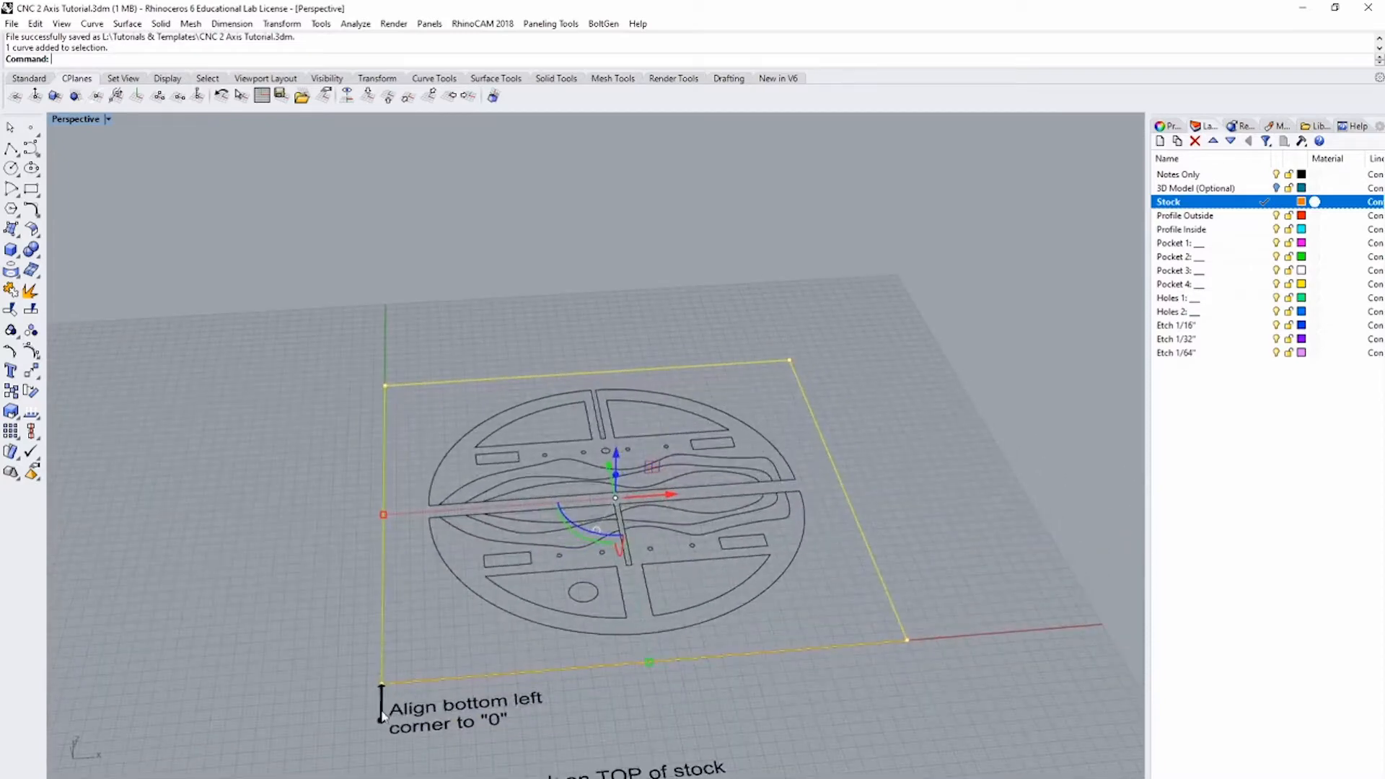
scroll(417, 679, up, 5)
scroll(472, 706, down, 2)
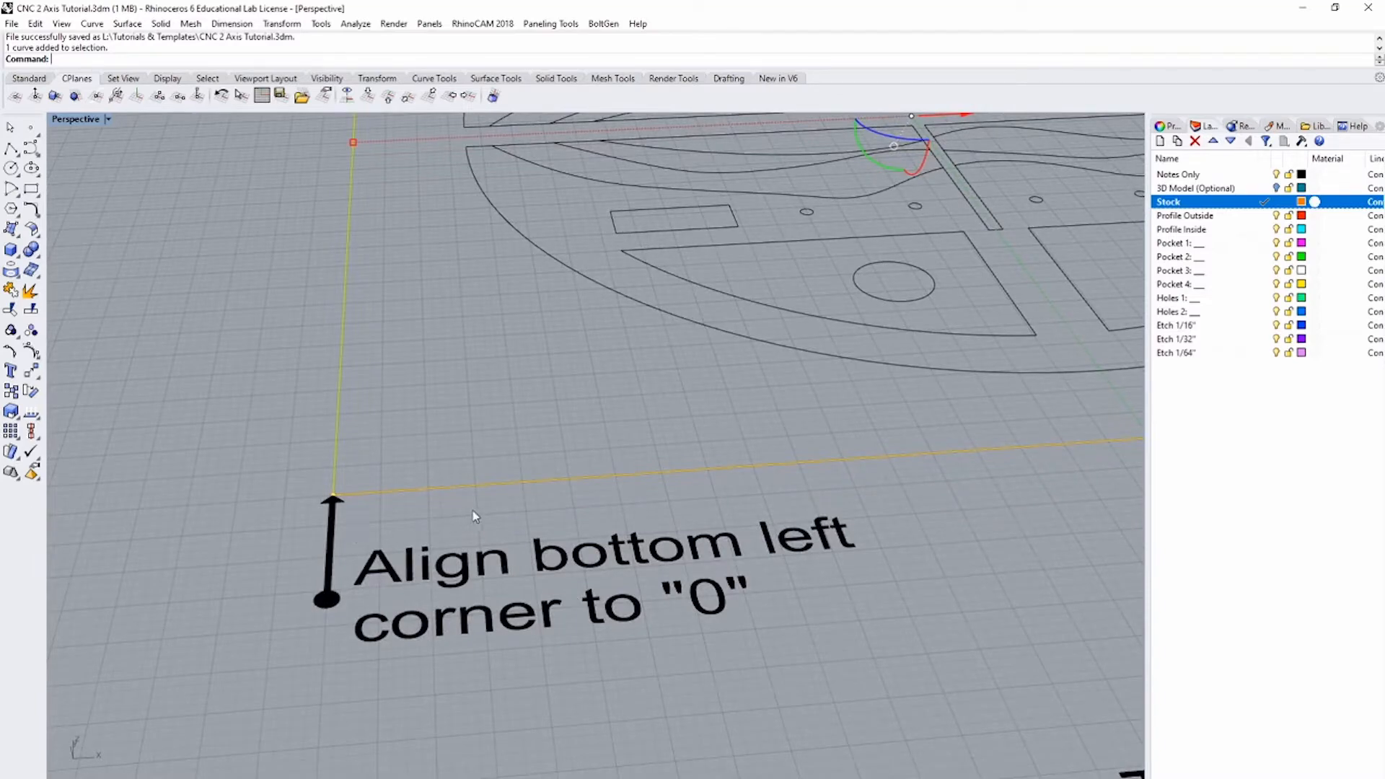
scroll(474, 517, down, 5)
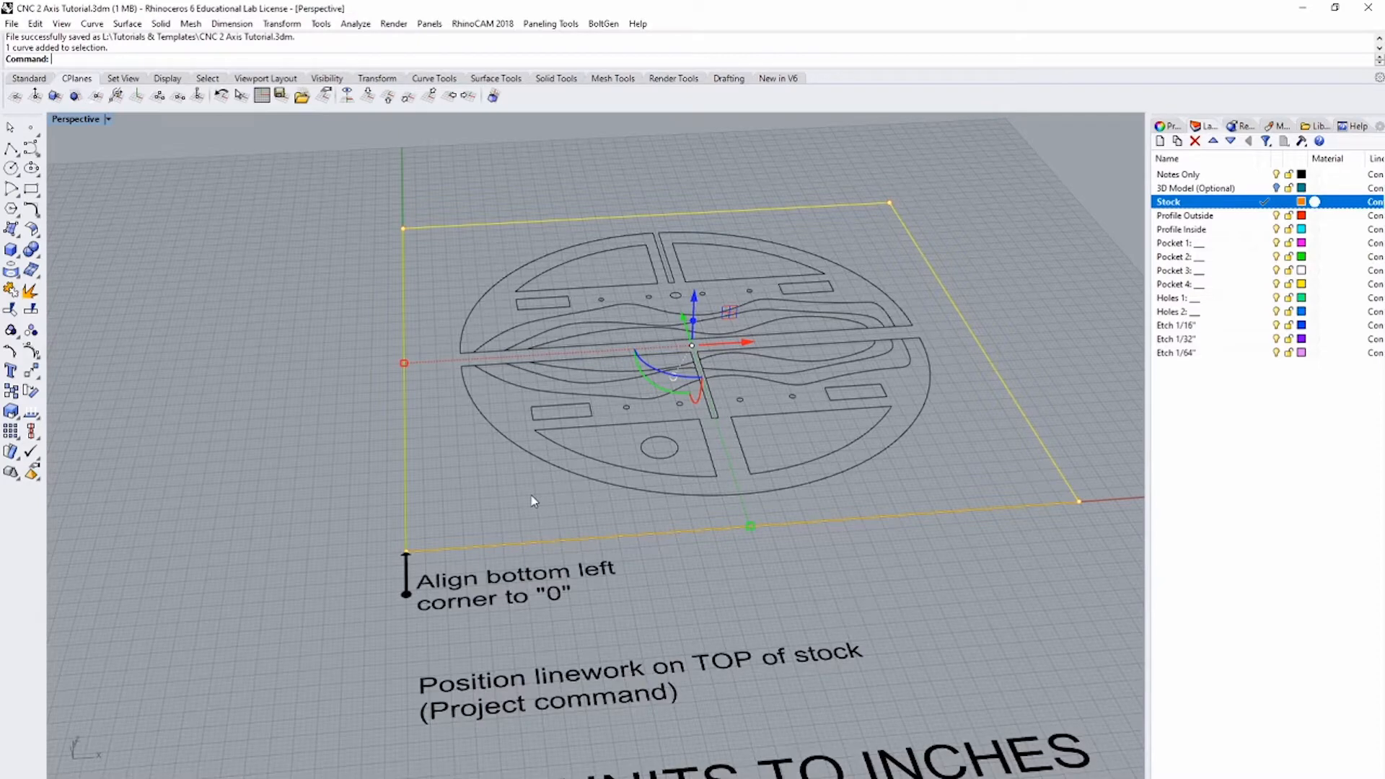
text(ExtrudeCrv)
key(Return)
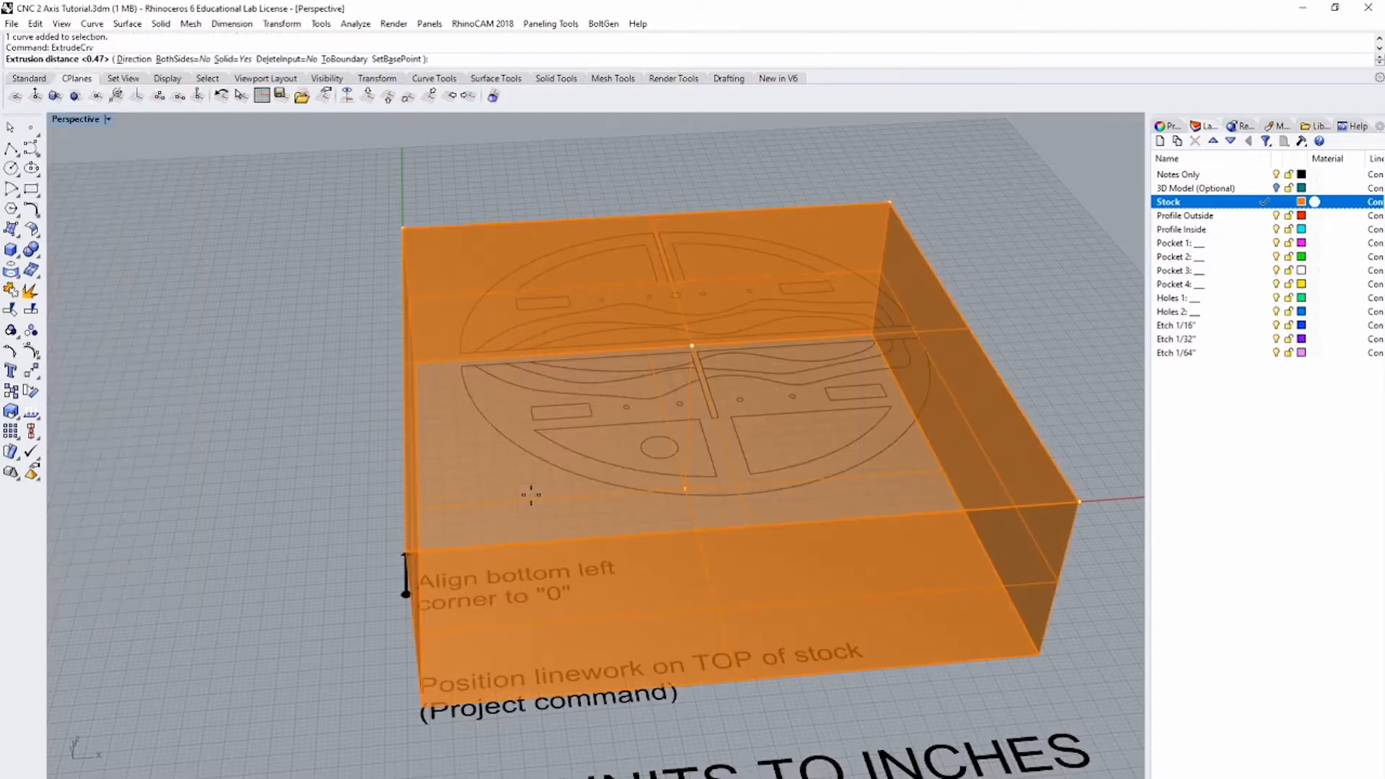
text(.47)
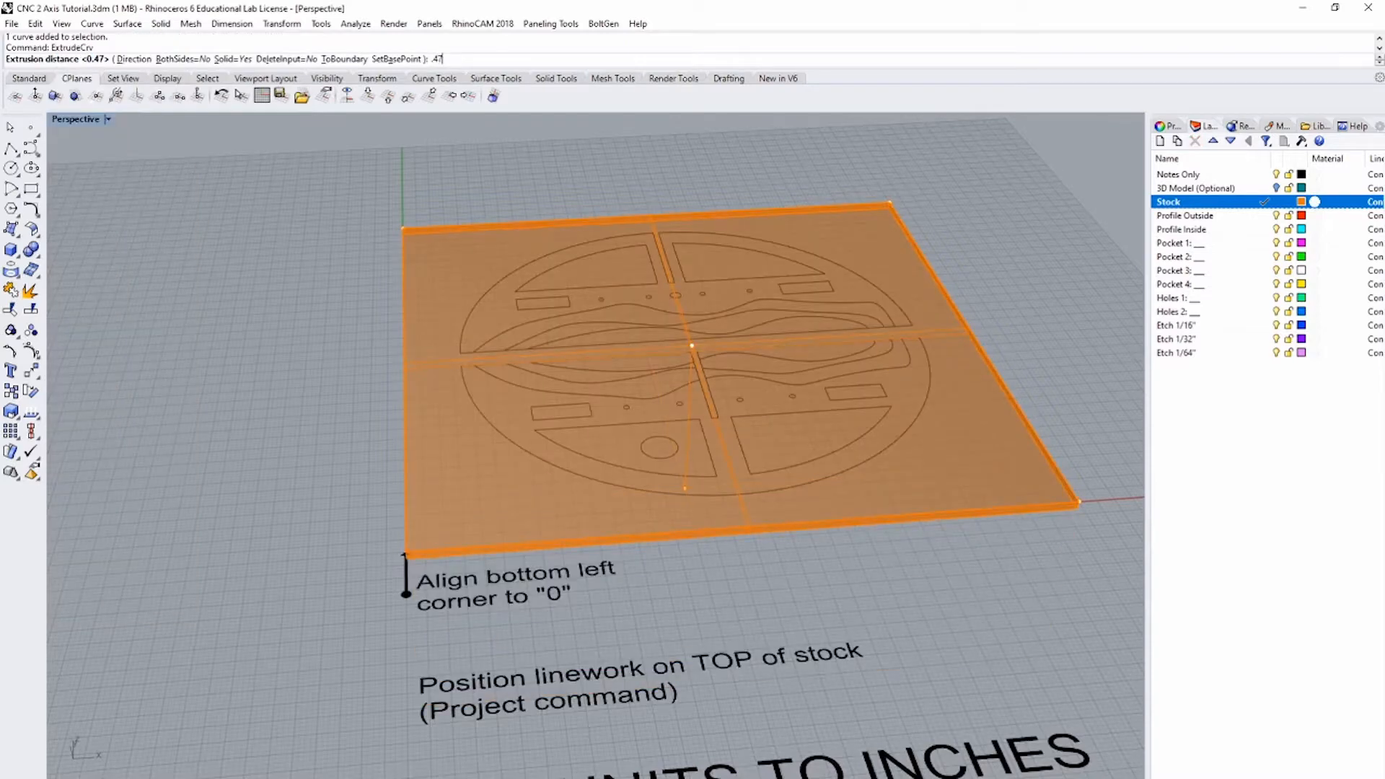
key(Return)
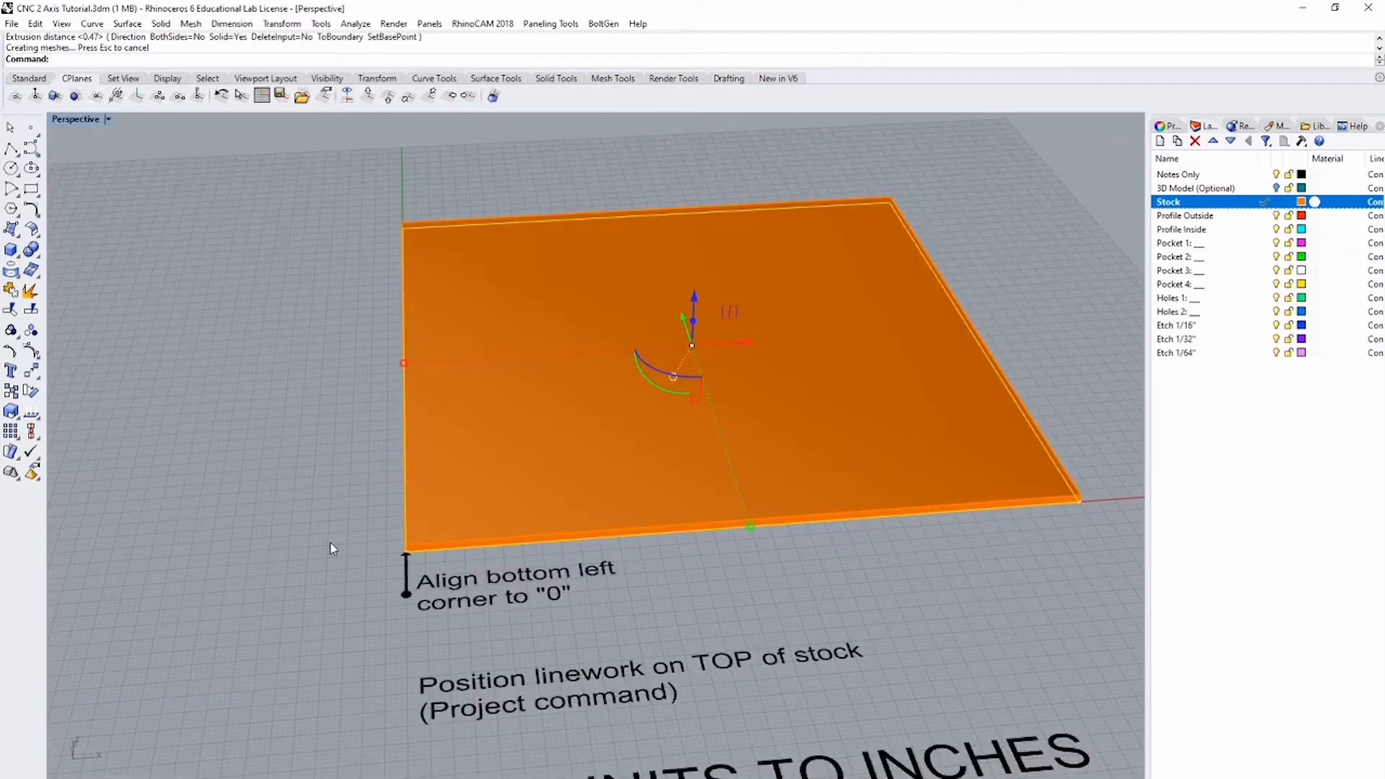
key(Delete)
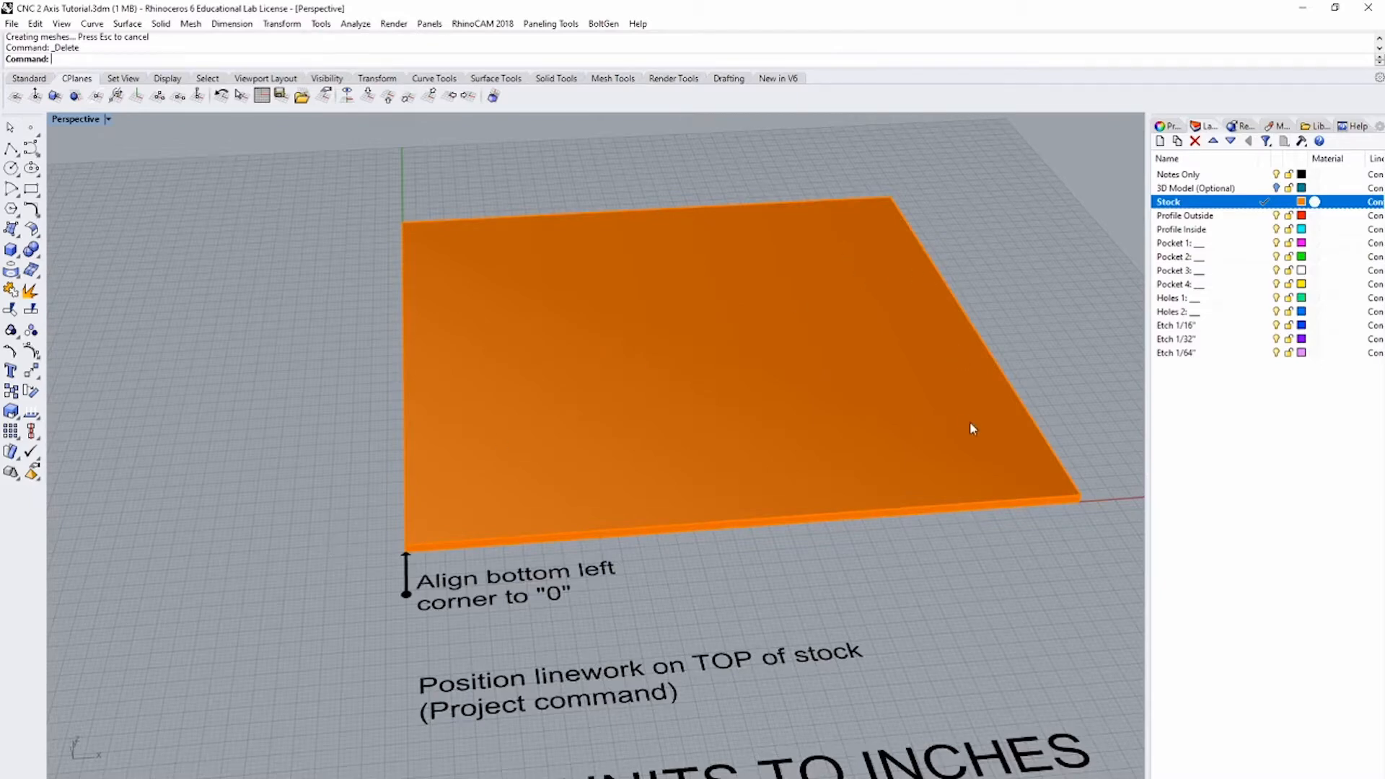
Step: Try raising all the linework 0.47 inches to the top of the stock without the stock solid, and undo that move
right_drag(970, 430, 952, 301)
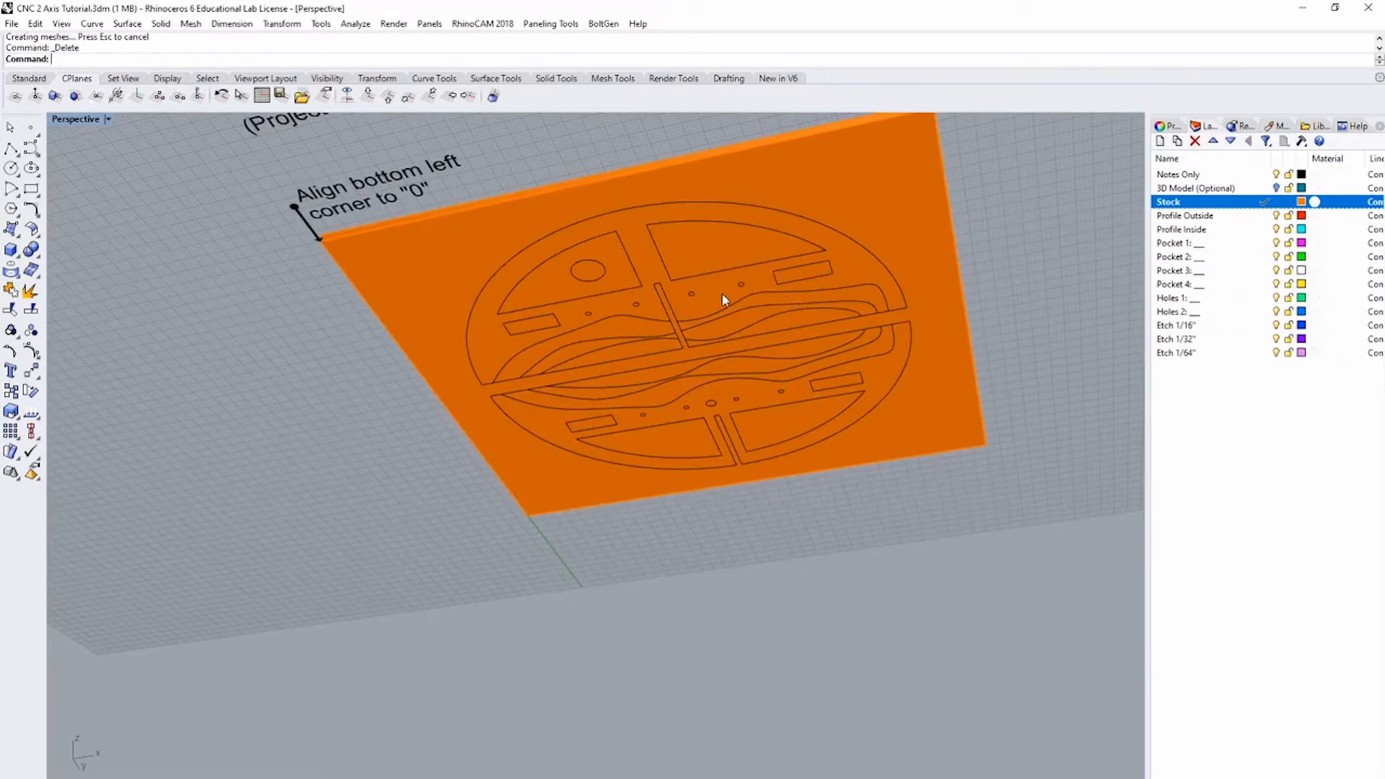
right_drag(721, 300, 711, 448)
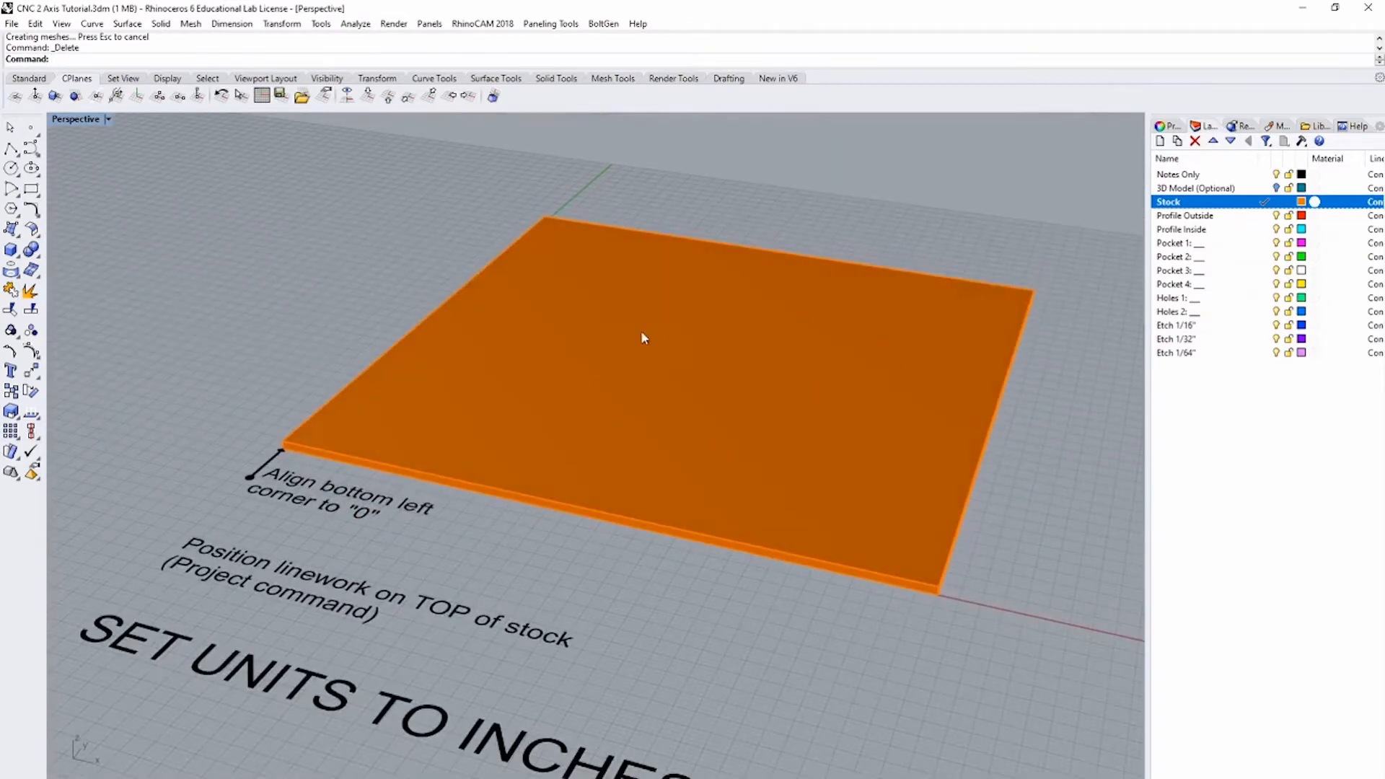
right_drag(798, 535, 838, 482)
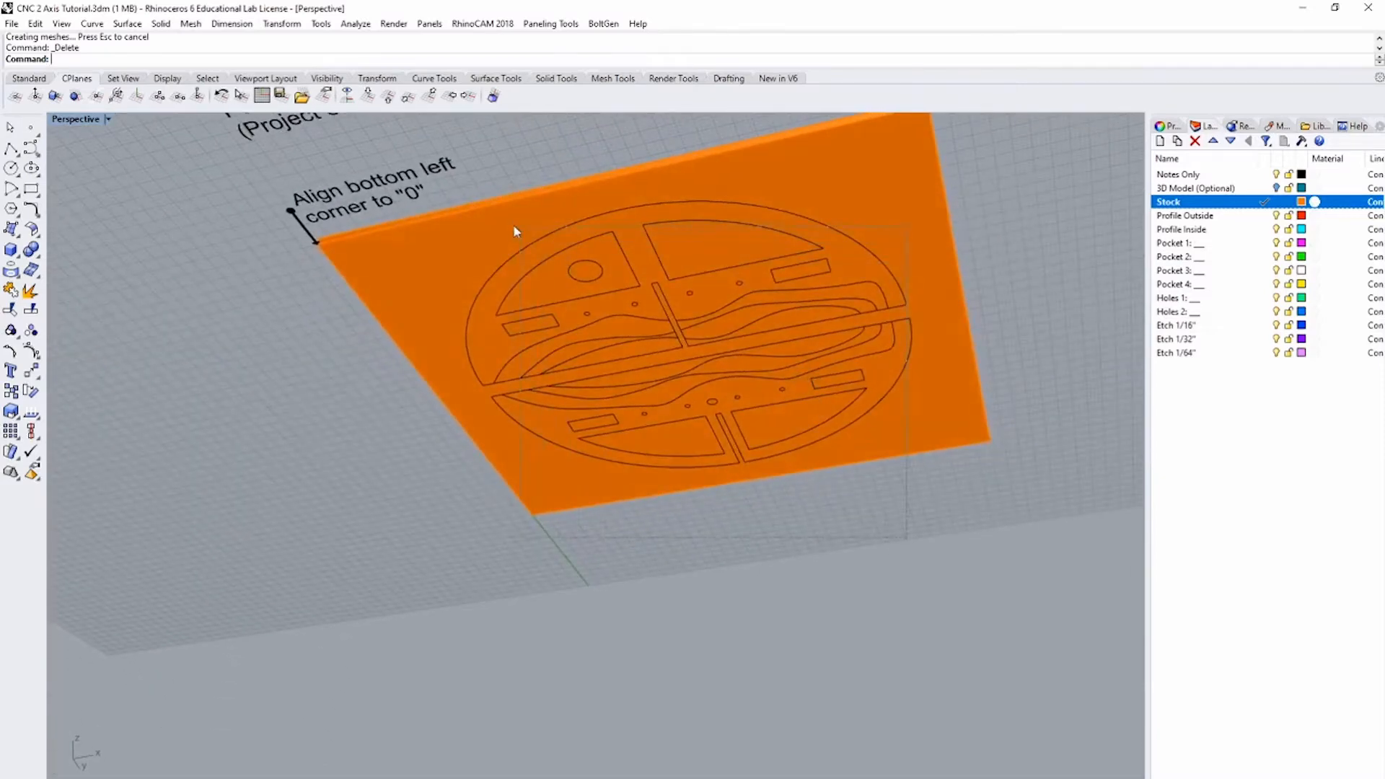
key(ctrl+a)
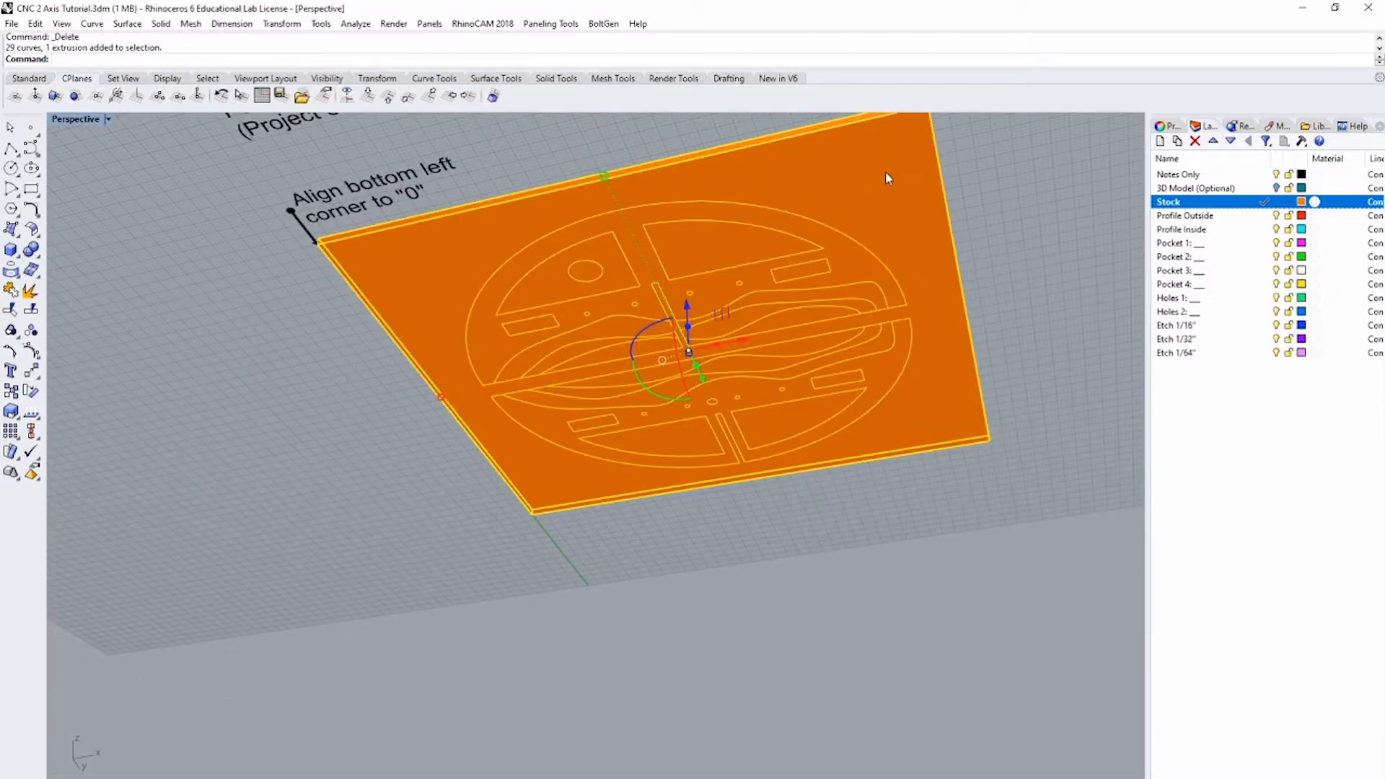
ctrl+click(894, 182)
right_drag(964, 195, 958, 300)
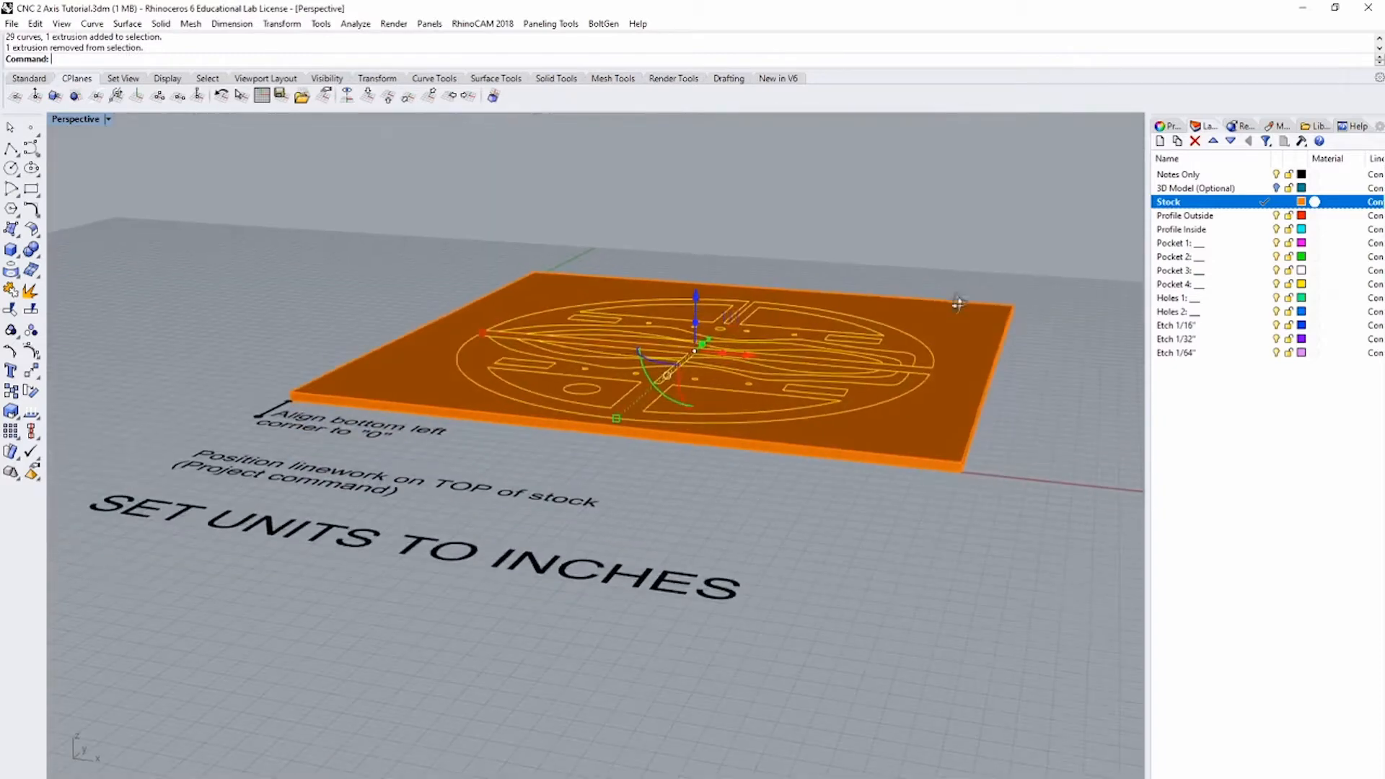
click(694, 294)
key(BackSpace)
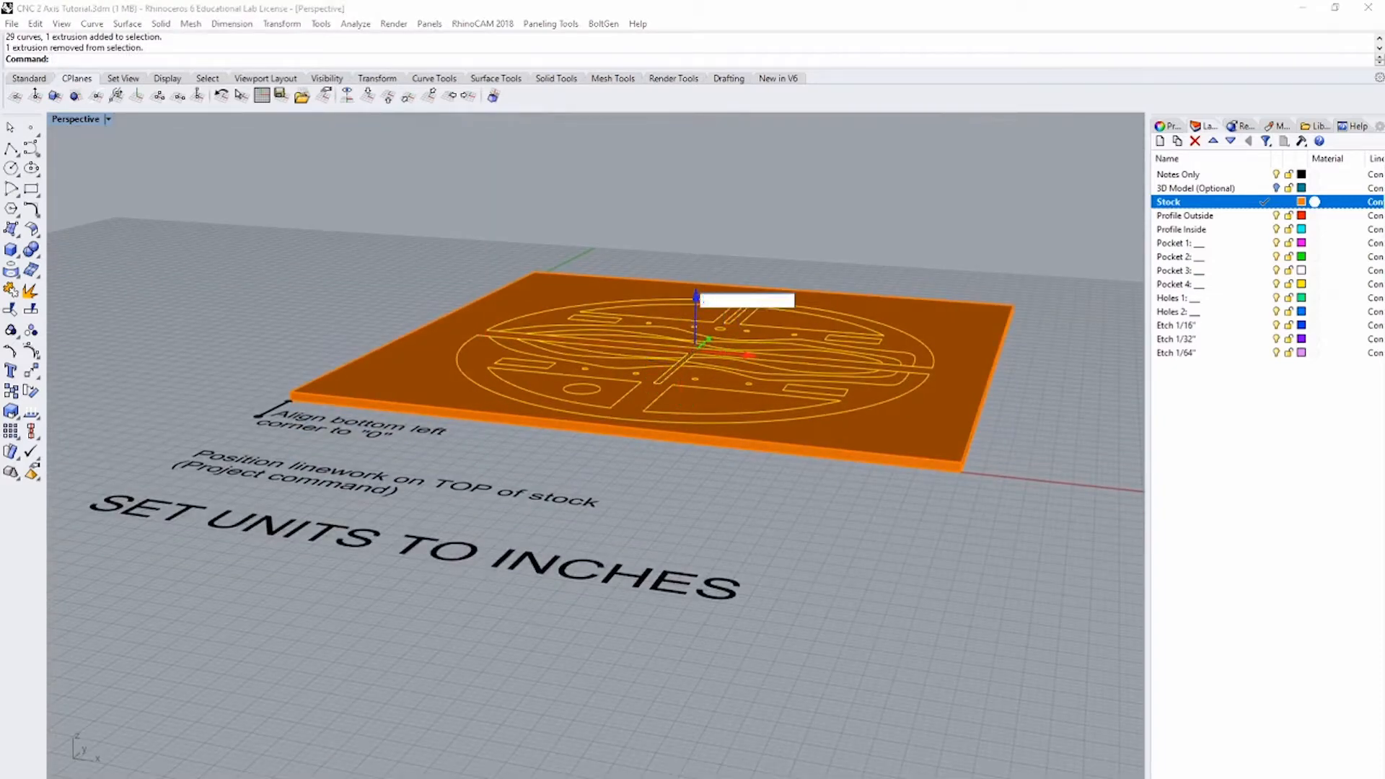
text(47)
key(Return)
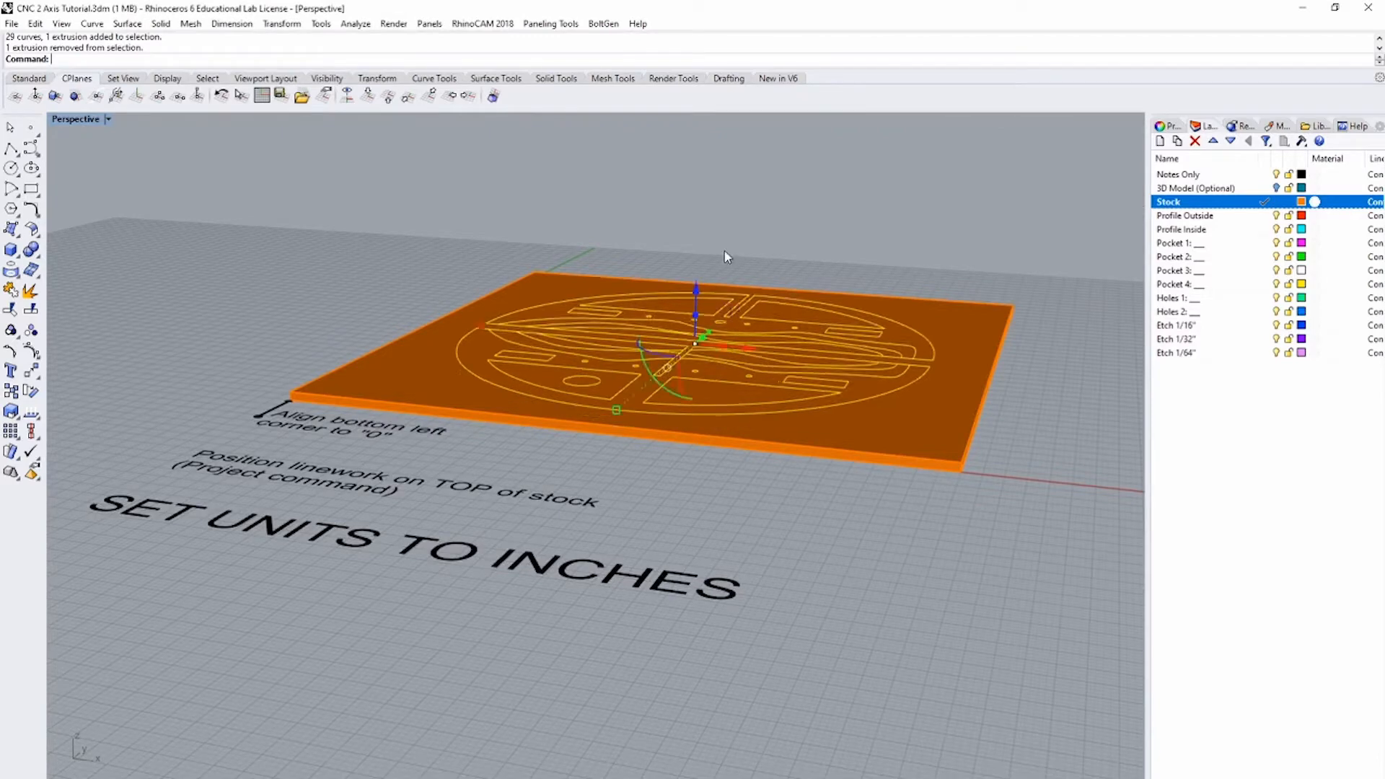
click(726, 257)
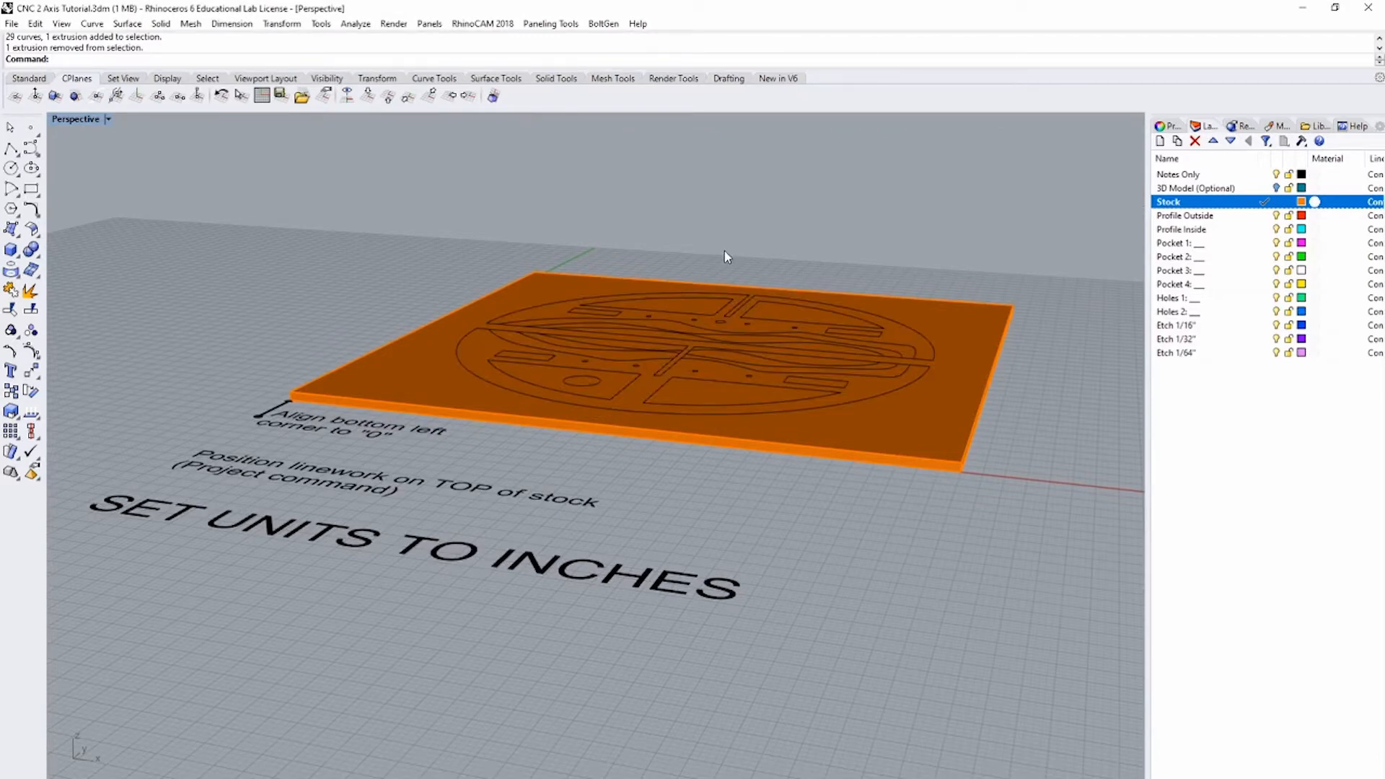
key(ctrl+z)
key(ctrl+z)
Step: Project all the linework, leaving out the stock solid, onto the stock's top face
right_drag(964, 552, 939, 493)
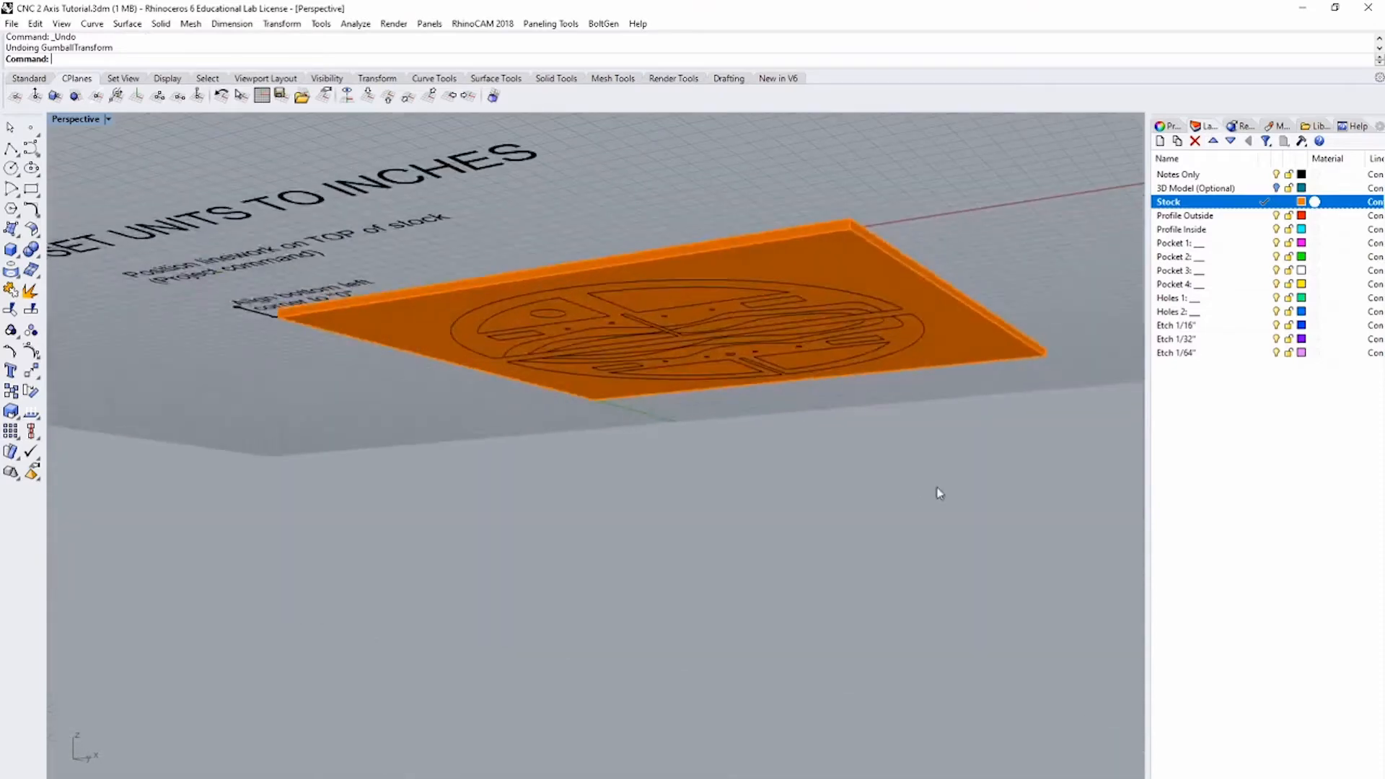
drag(963, 539, 461, 258)
ctrl+click(776, 246)
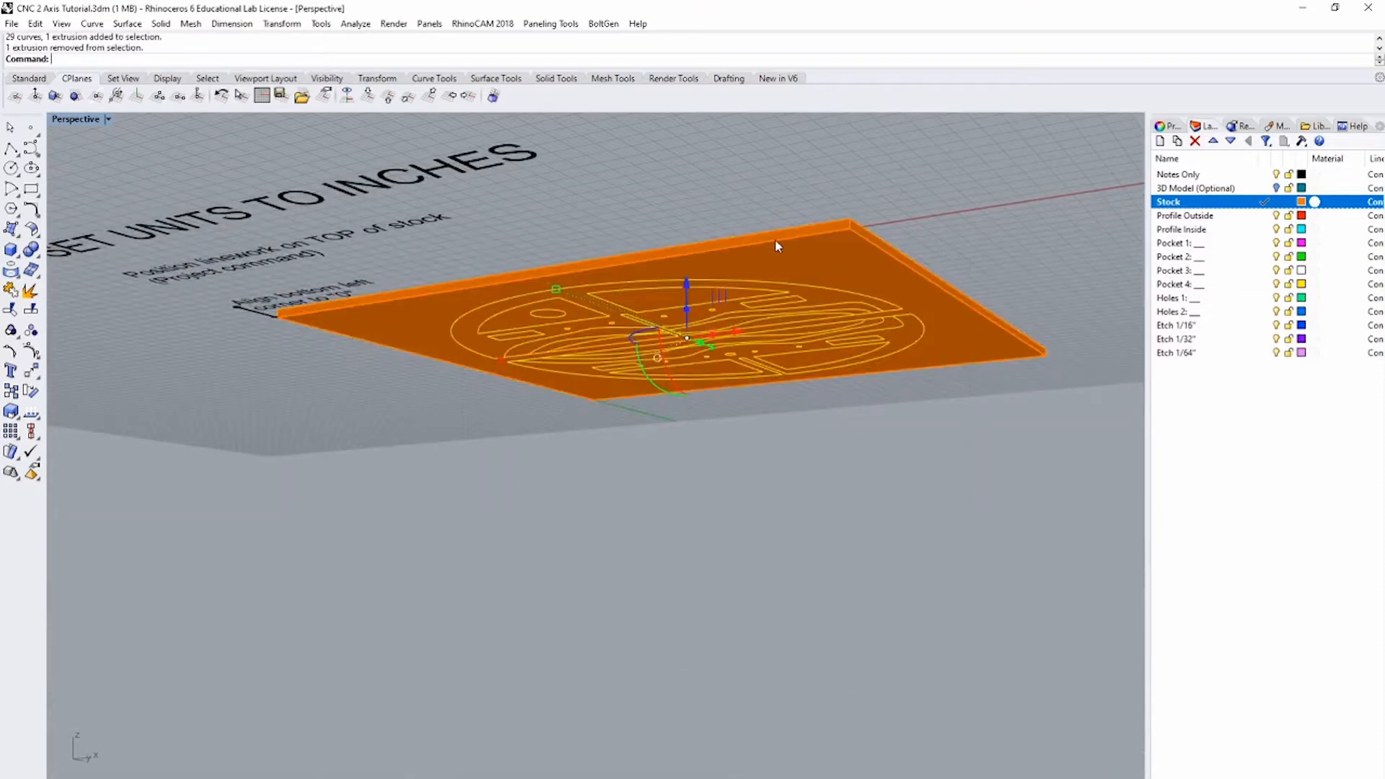
right_drag(774, 239, 961, 413)
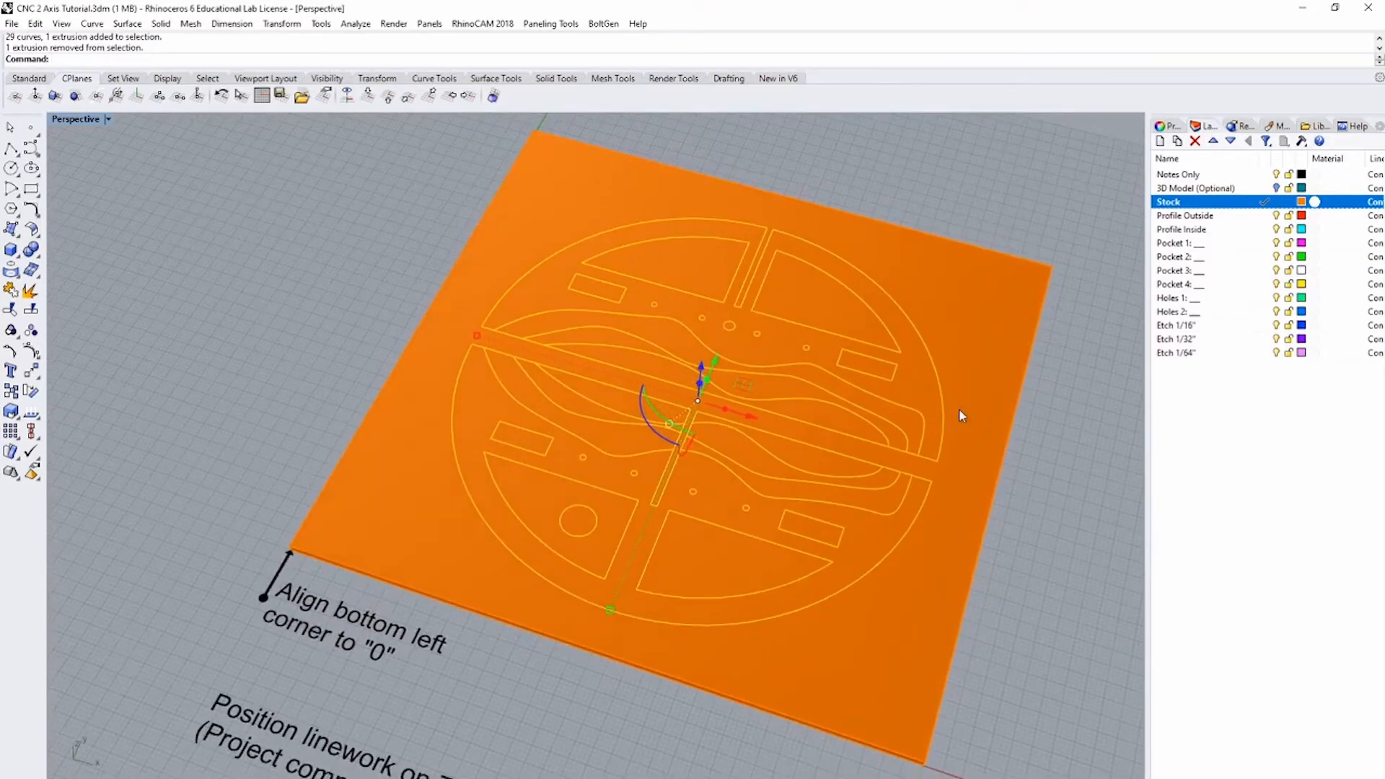
text(Projct)
key(Return)
text(Project)
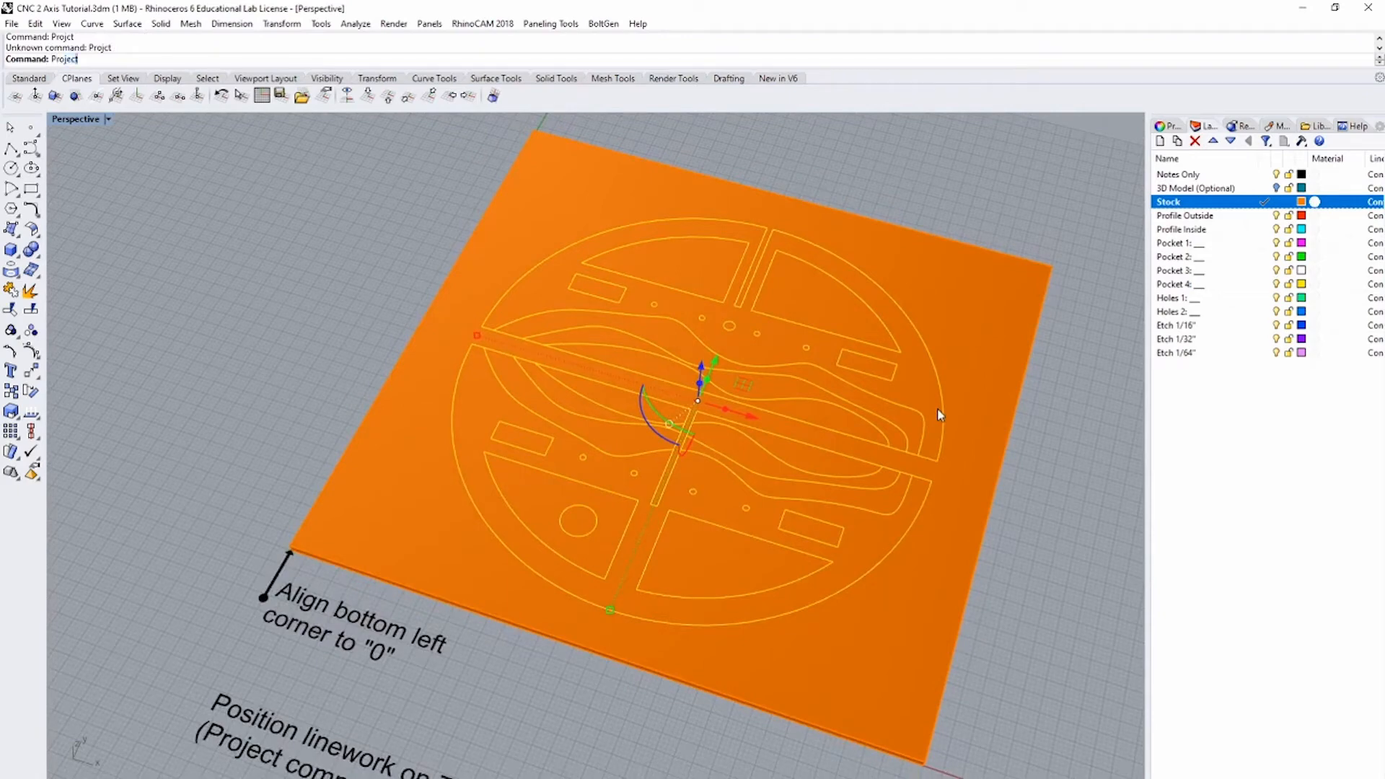
key(Return)
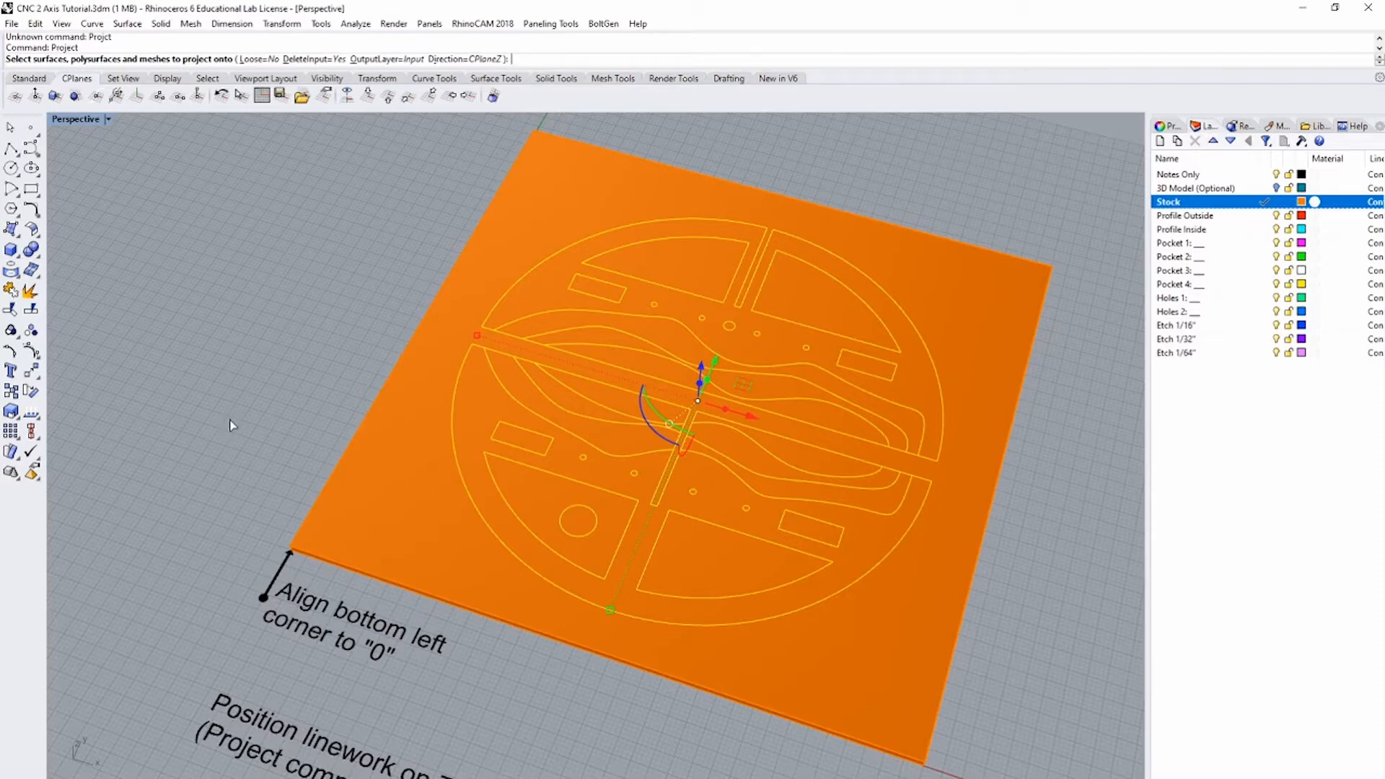
right_drag(326, 502, 488, 444)
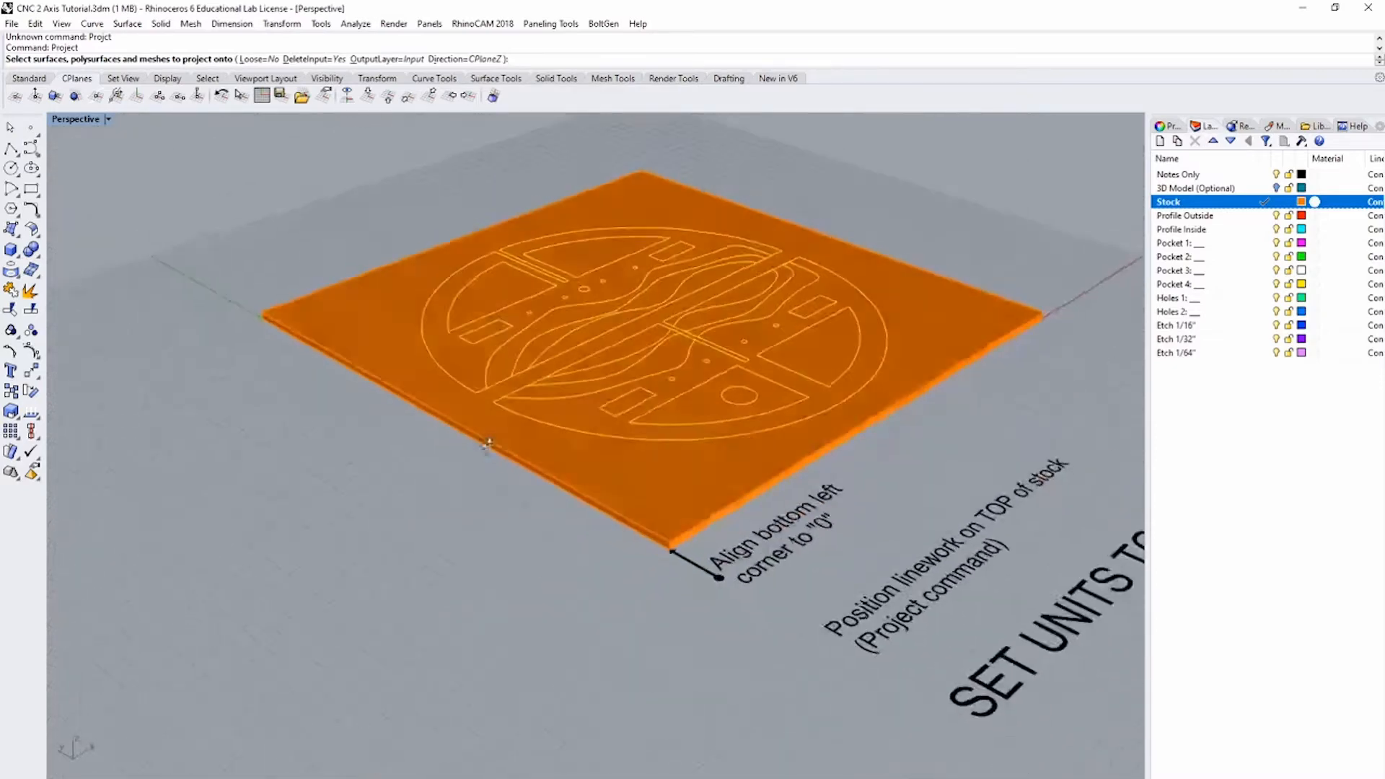
scroll(528, 420, up, 6)
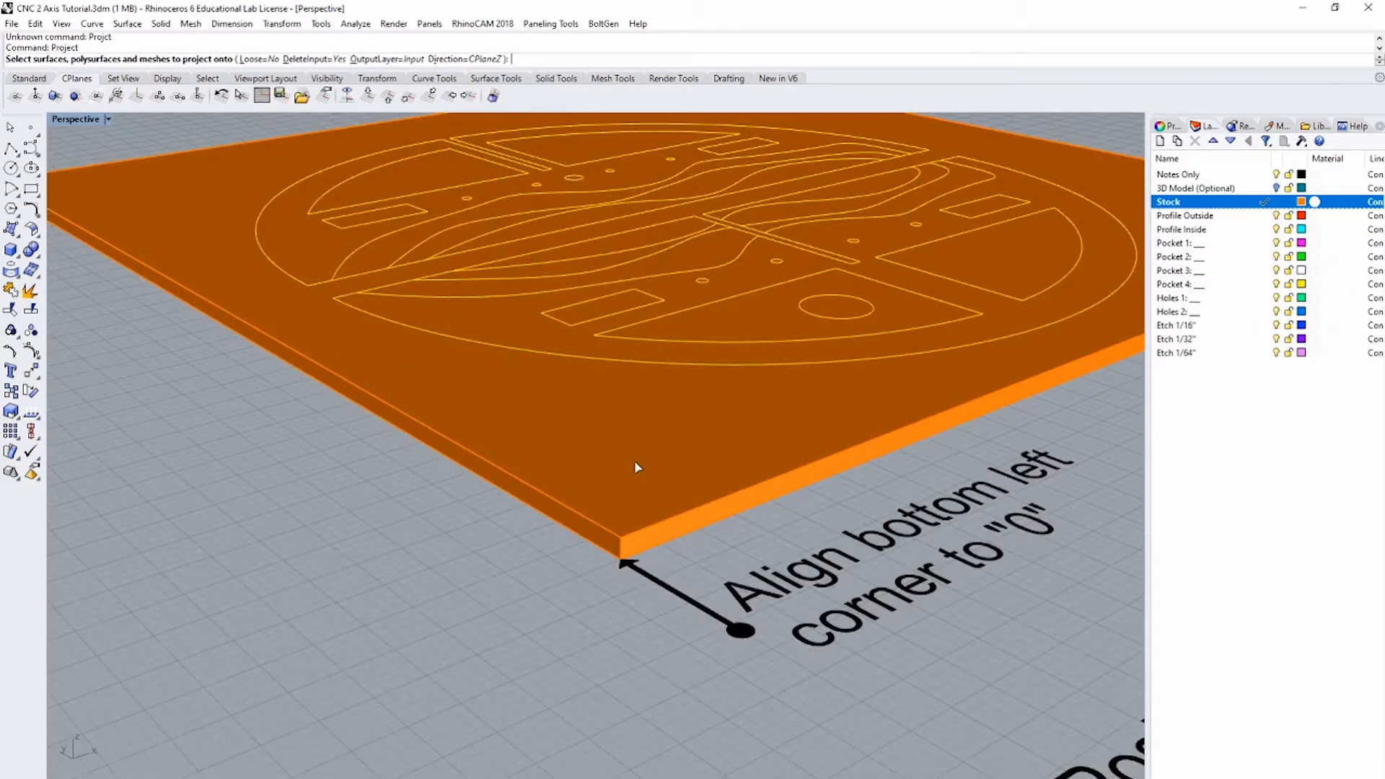
click(634, 462)
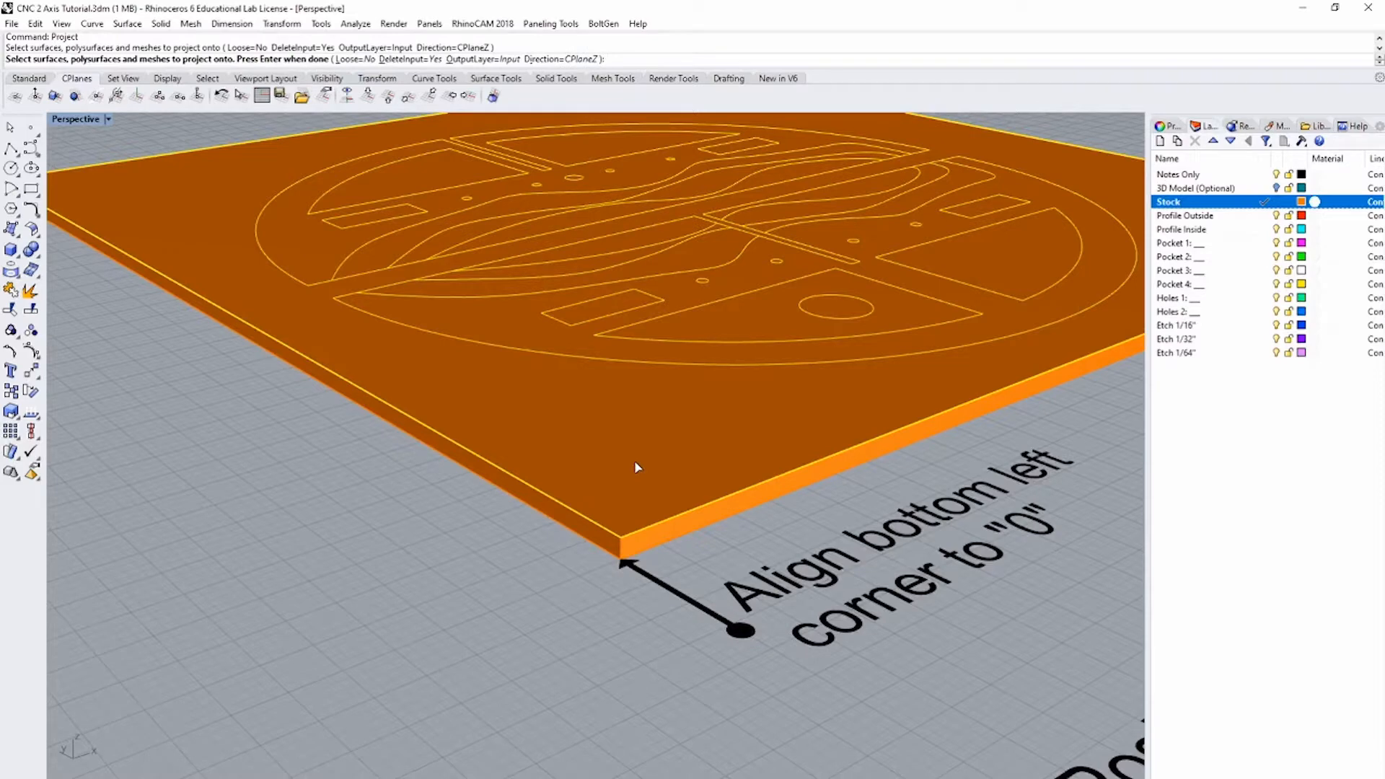
key(Return)
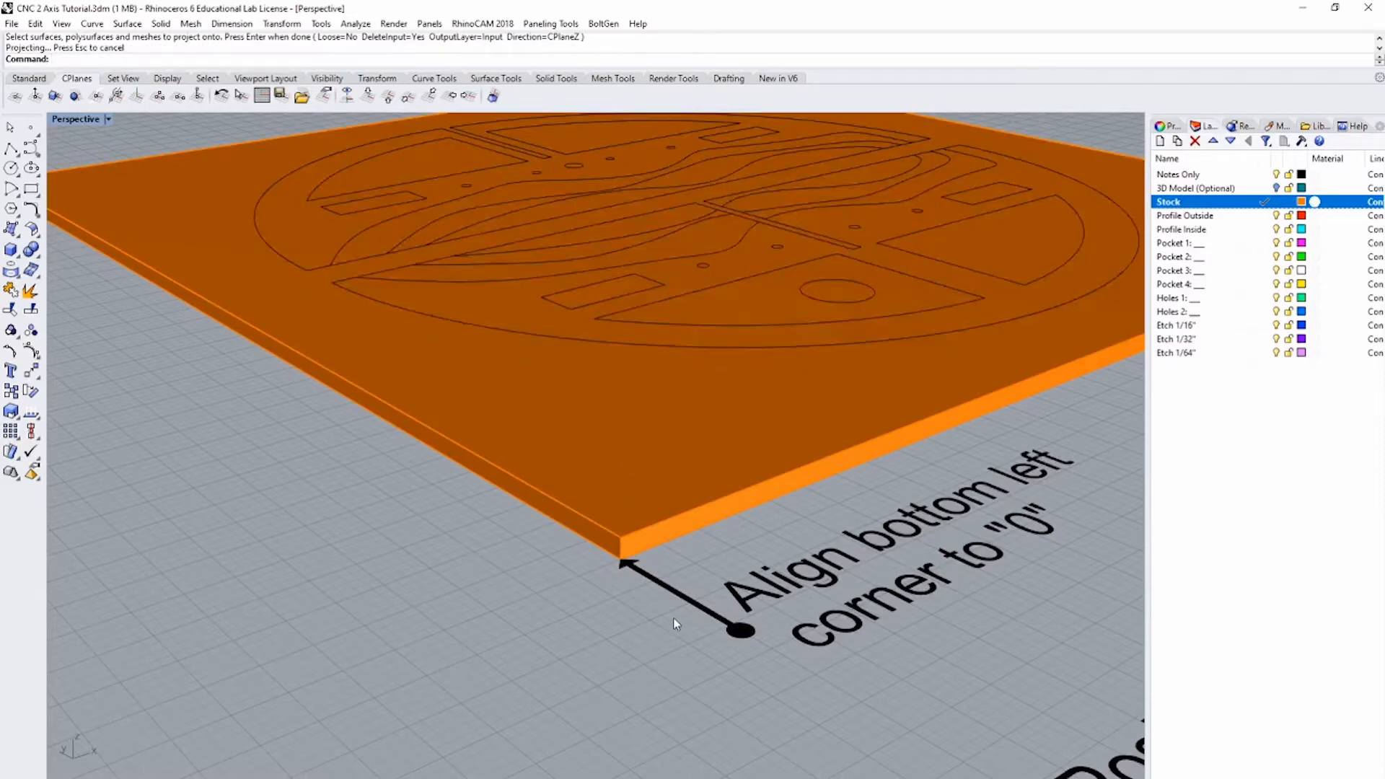
Step: Make Profile Outside the current layer and hide the Stock layer
mouse_move(673, 618)
right_down()
mouse_move(668, 541)
mouse_move(652, 627)
right_up()
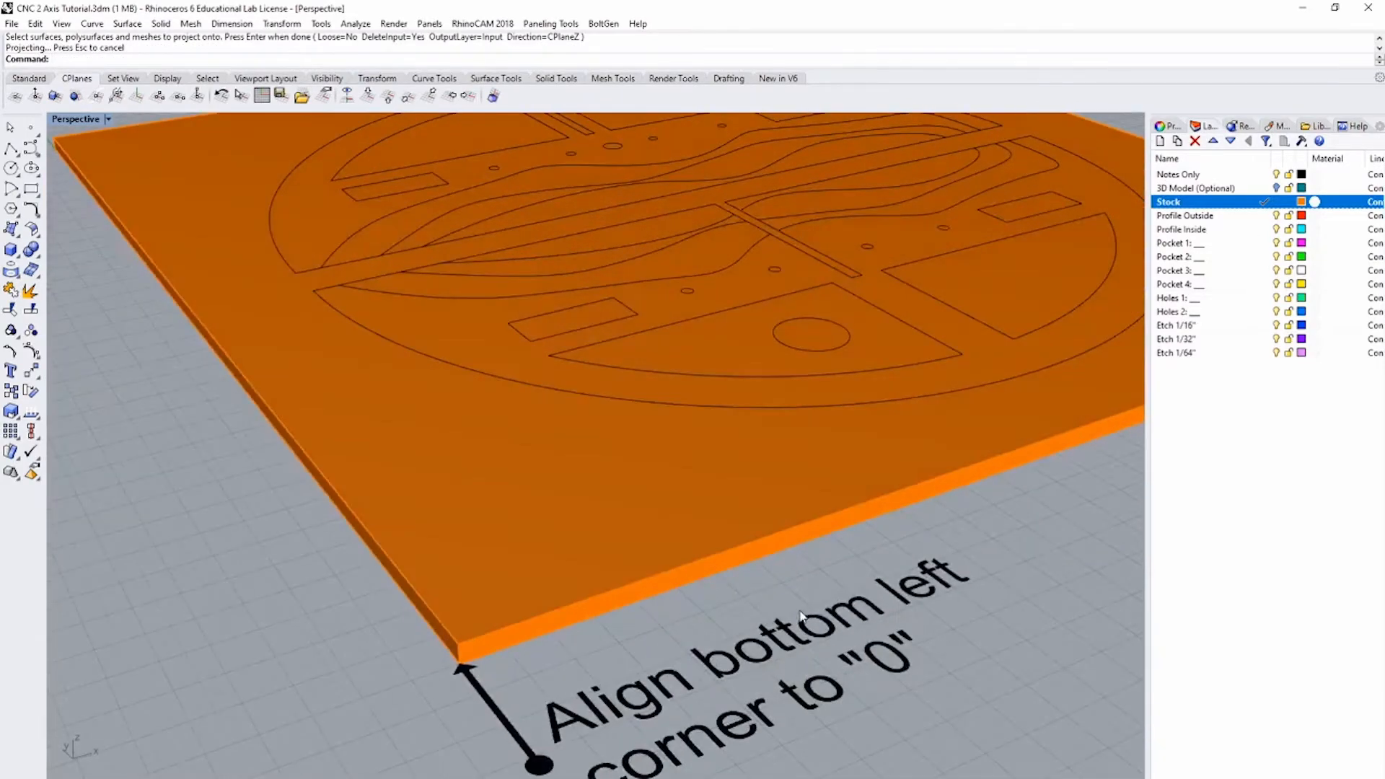
scroll(942, 634, up, 5)
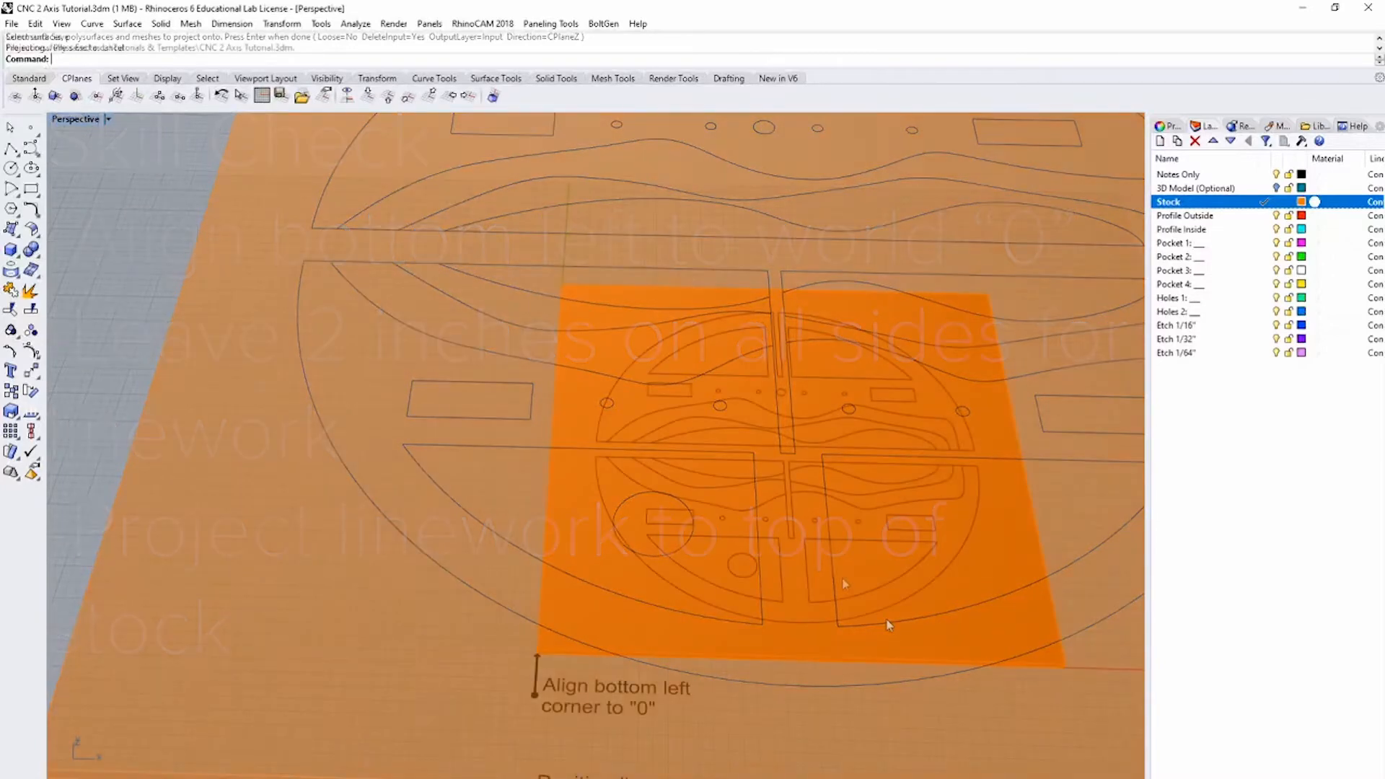
shift+right_drag(868, 580, 590, 588)
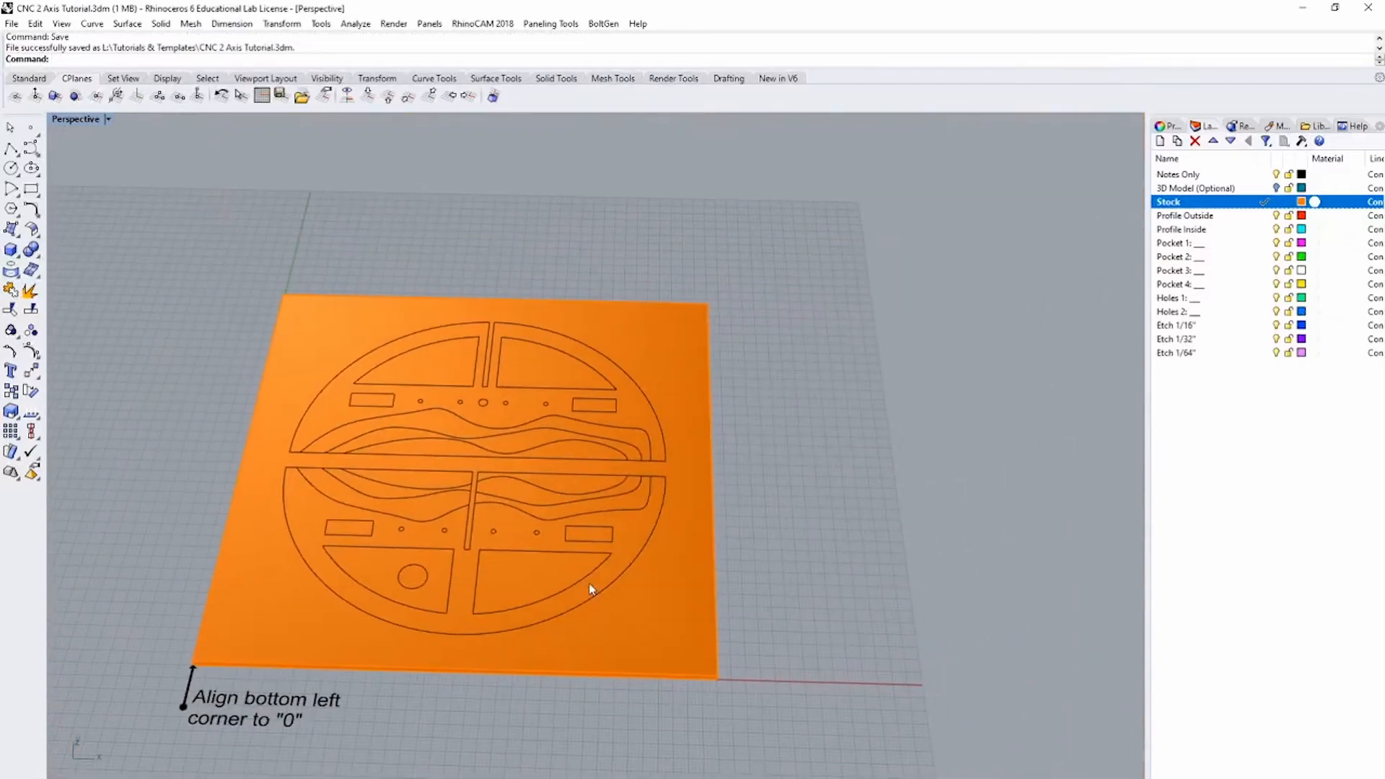
click(1250, 216)
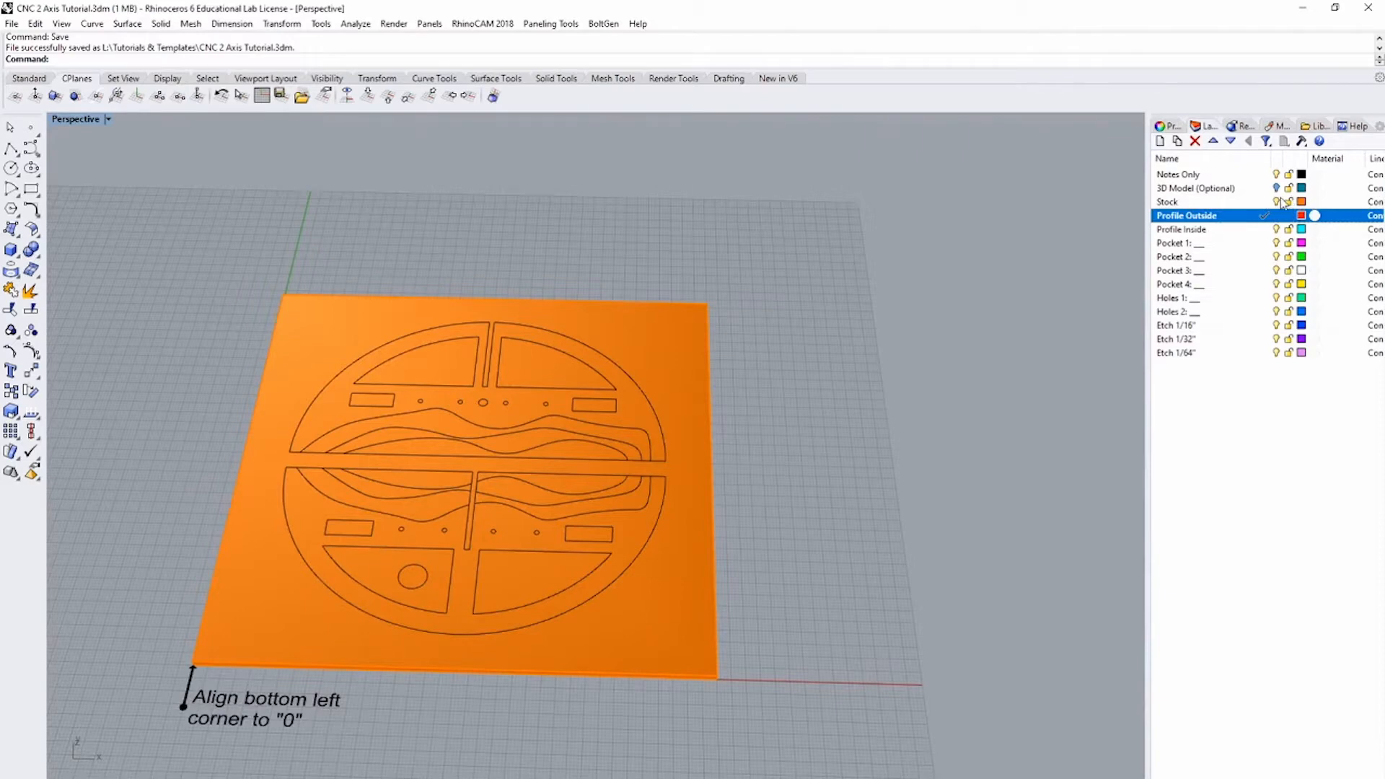
click(1277, 202)
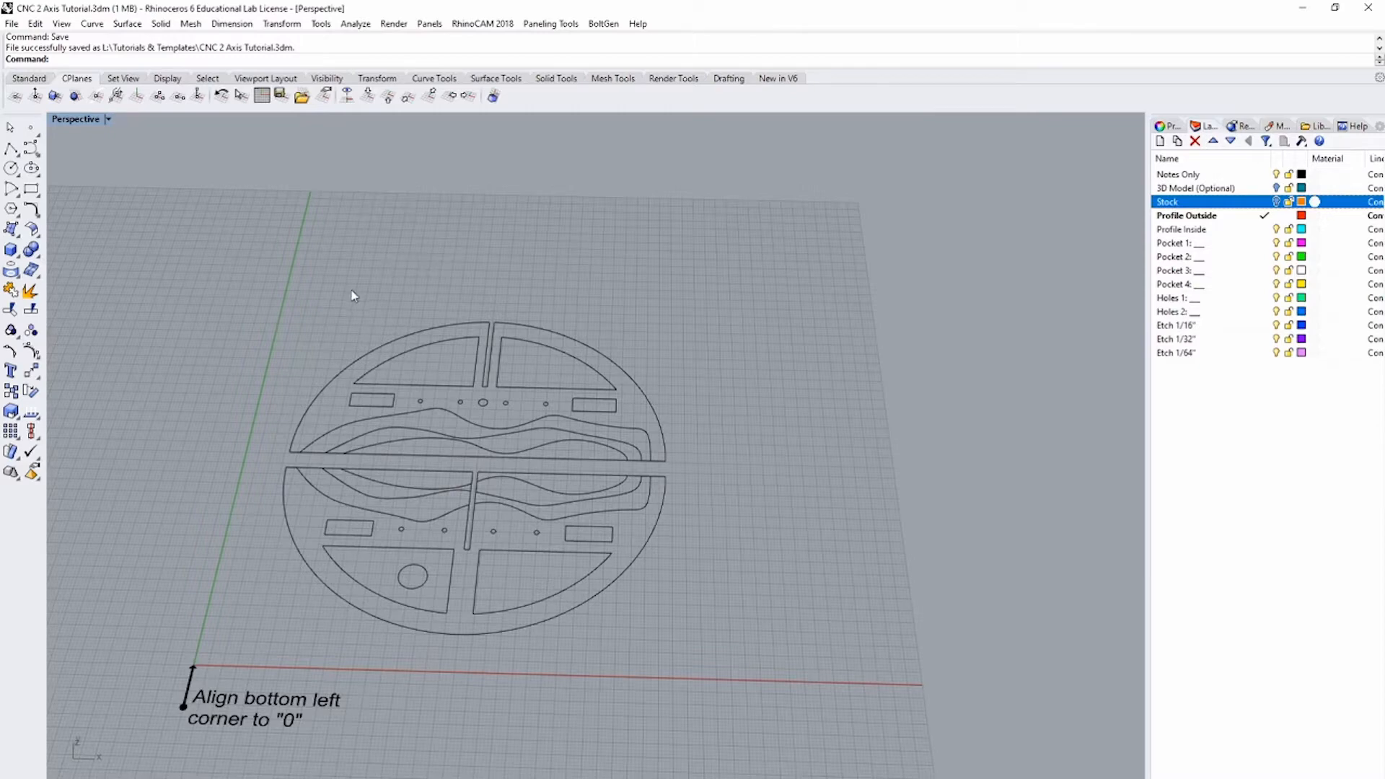
Step: Assign the two outer half-circle outlines with their slots to the Profile Outside layer
mouse_move(375, 284)
right_down()
mouse_move(364, 360)
mouse_move(301, 373)
mouse_move(381, 336)
right_up()
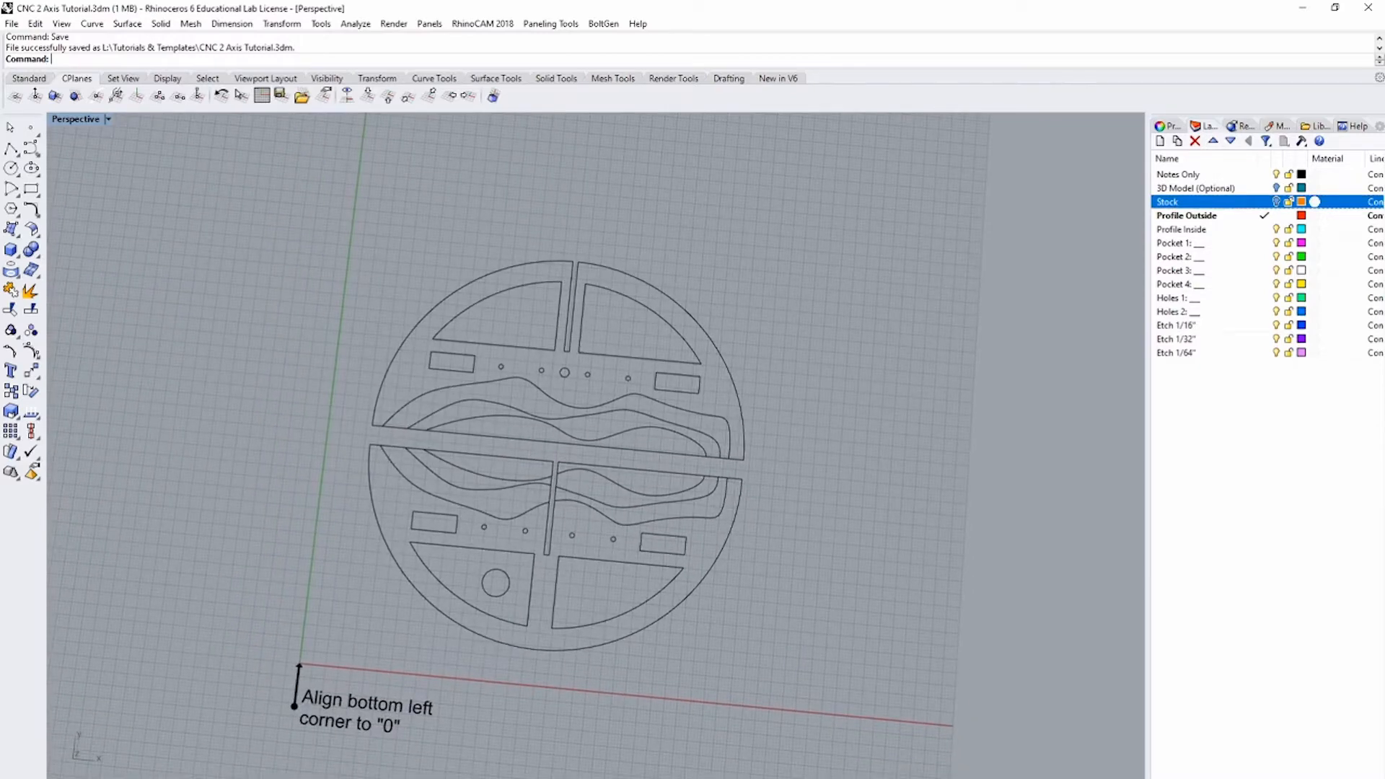
key(ctrl+F1)
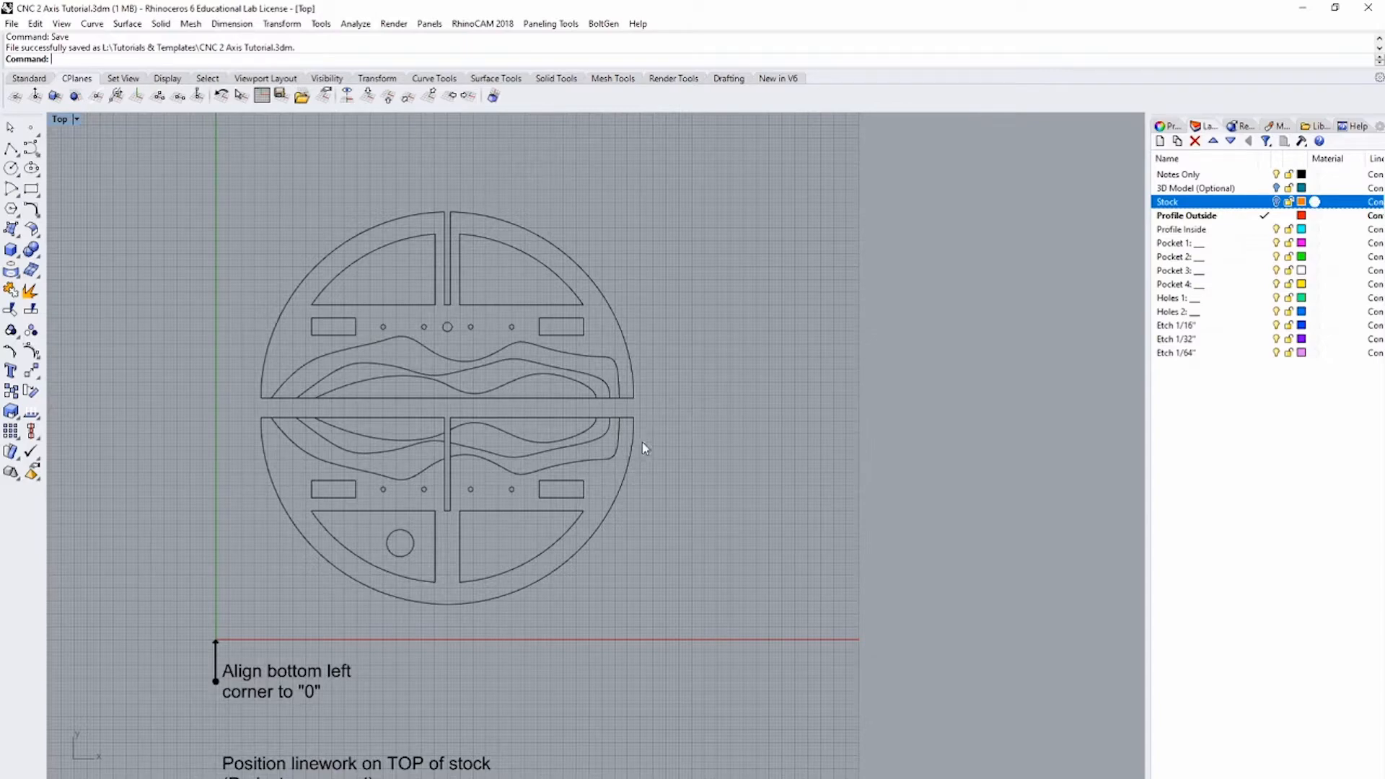
drag(643, 445, 634, 394)
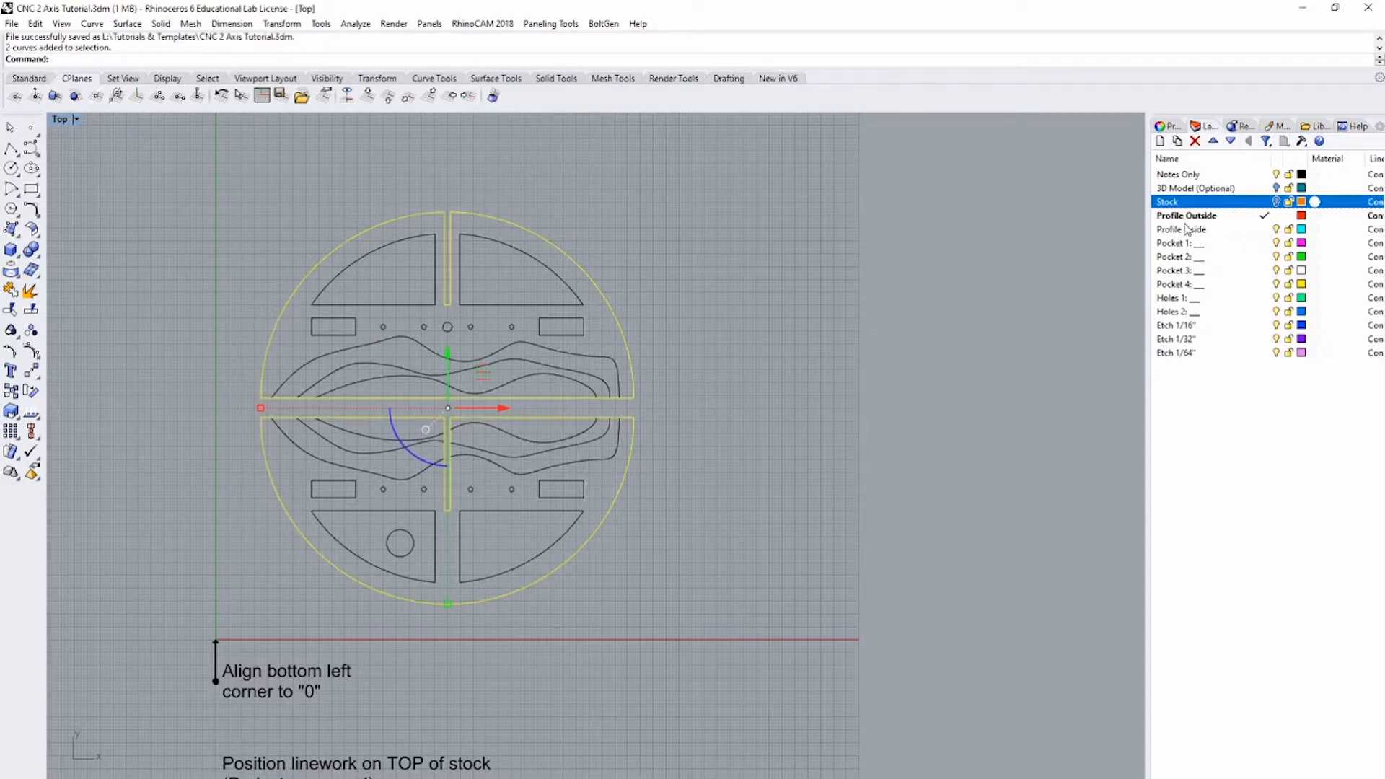
click(1206, 217)
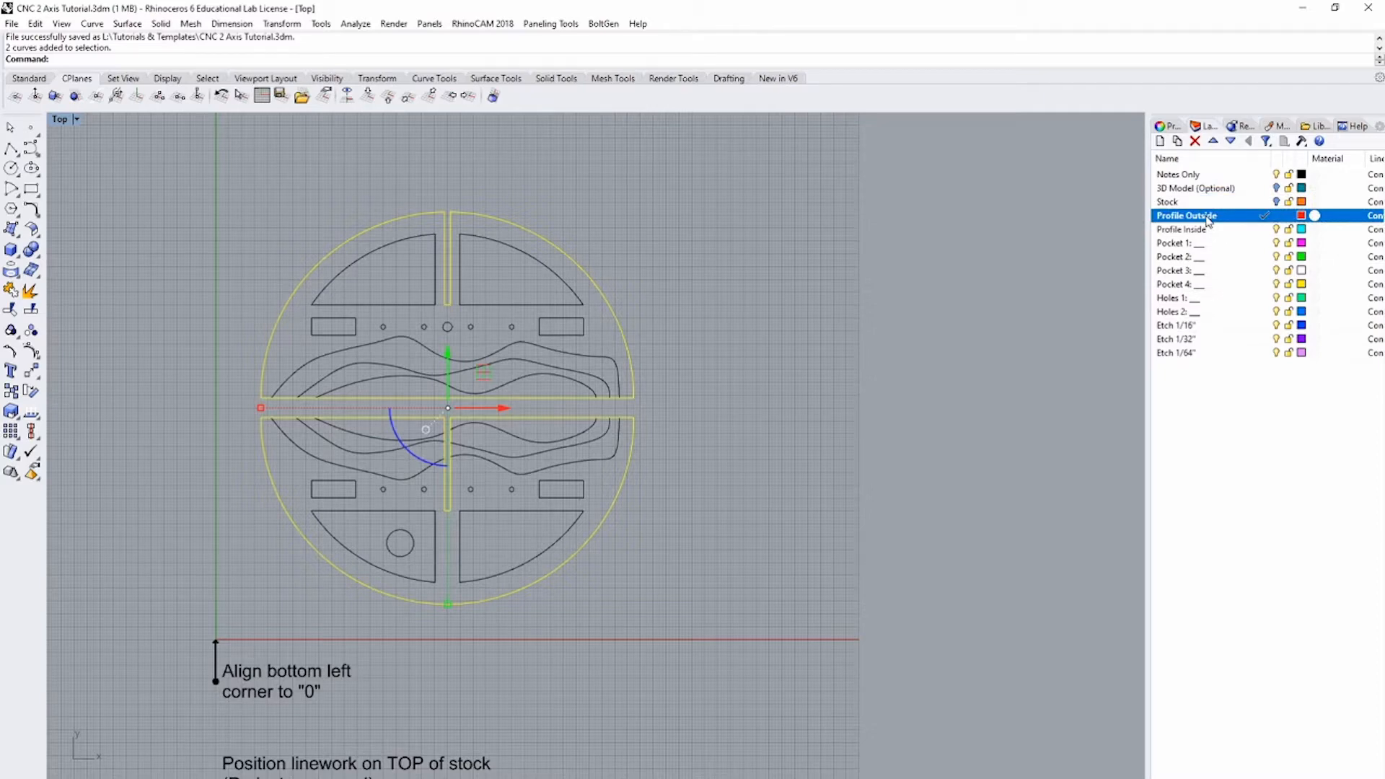
right_click(1207, 220)
click(1269, 467)
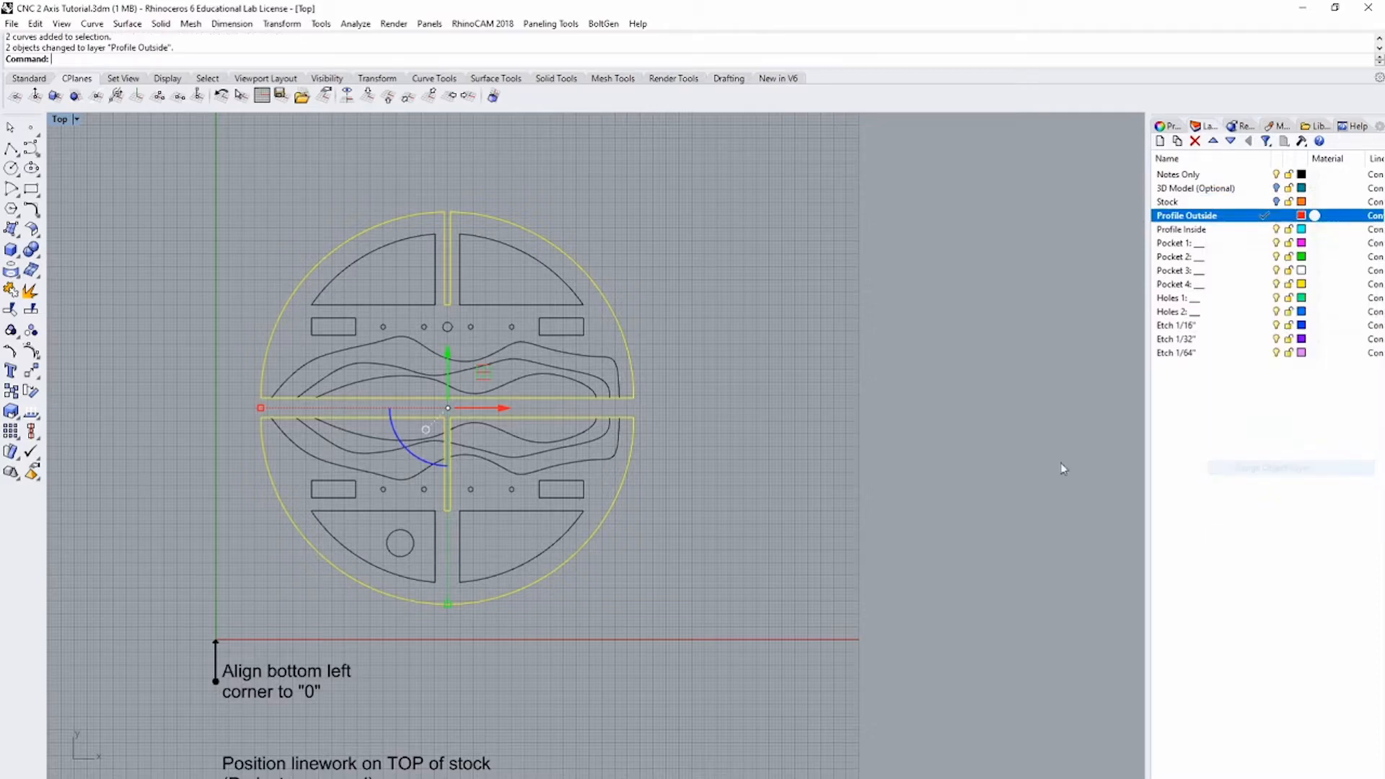
click(887, 337)
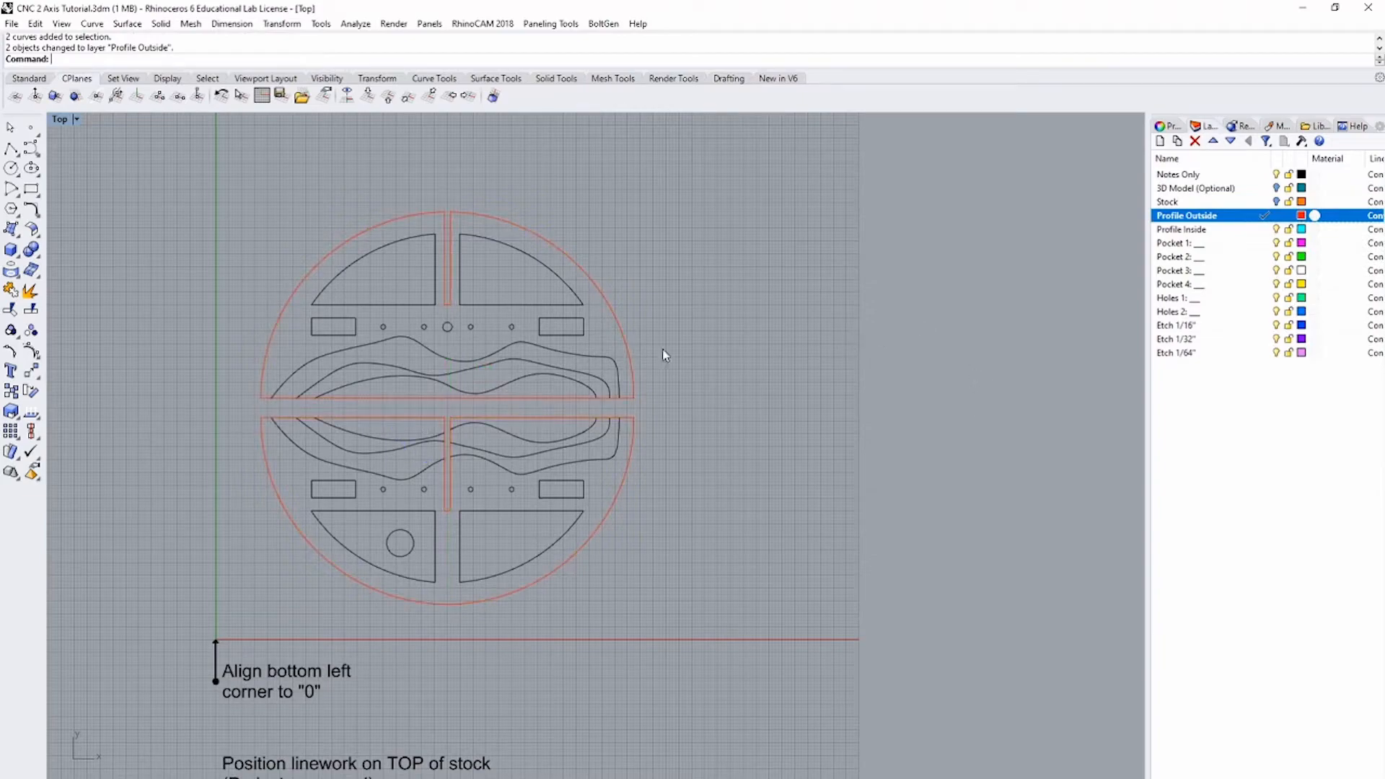
Step: Examine the square inner corners at the closed ends of the slots in both half-circle outlines
scroll(450, 306, up, 8)
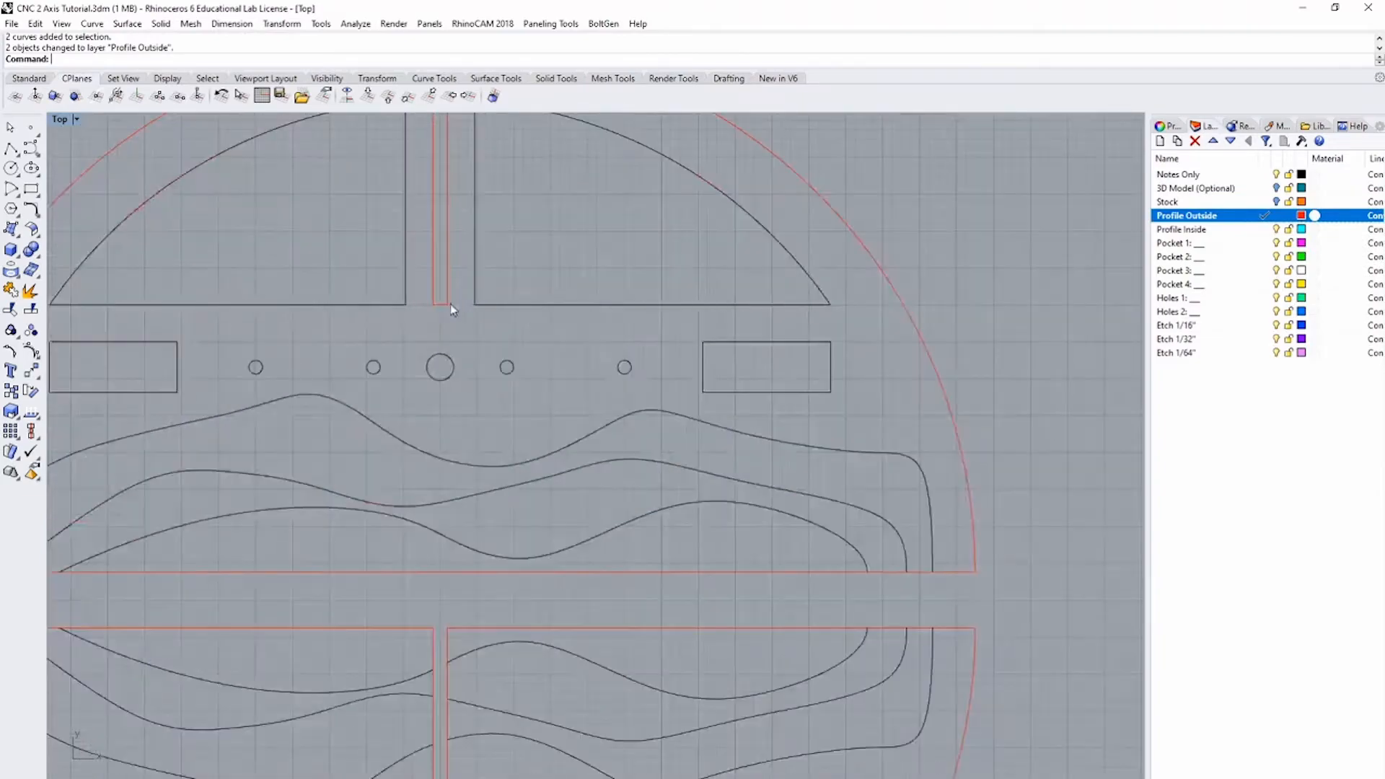
scroll(450, 307, up, 3)
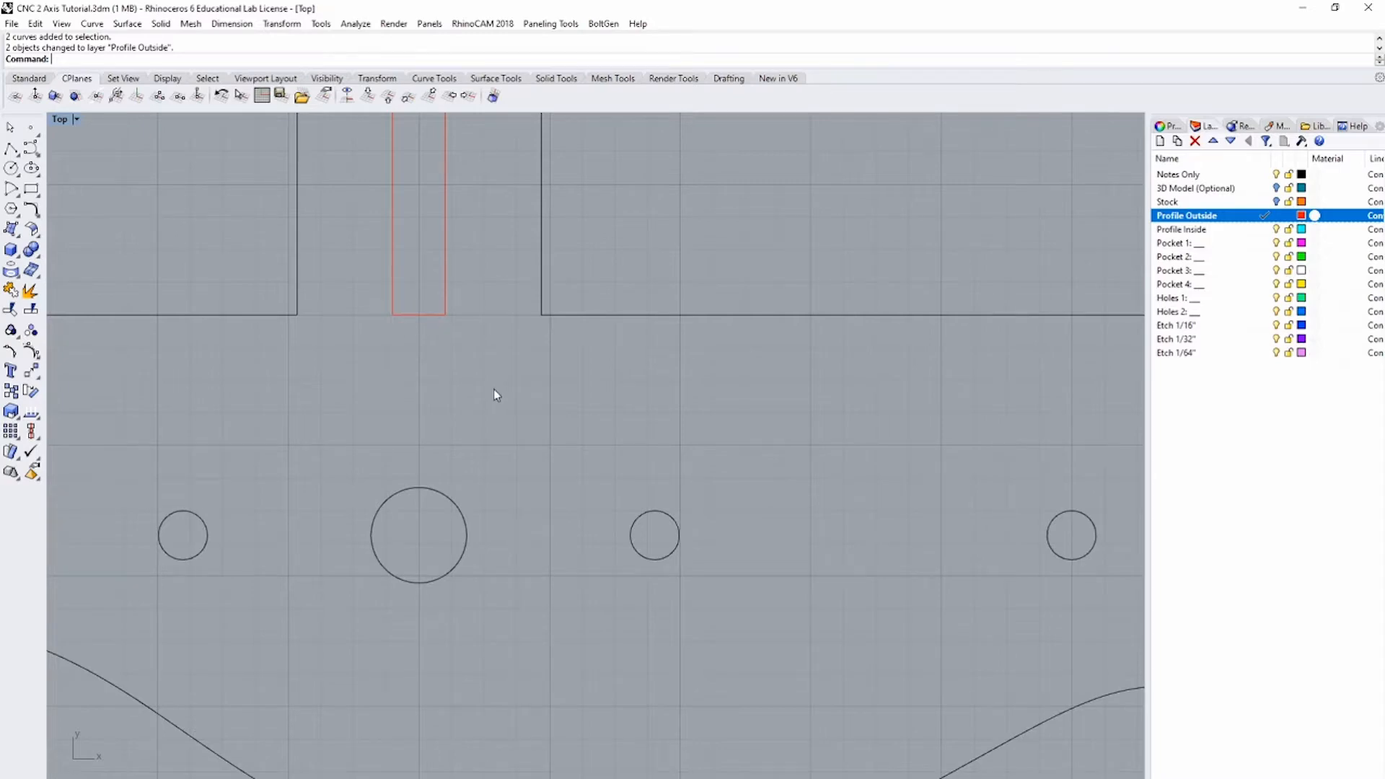
scroll(495, 391, down, 8)
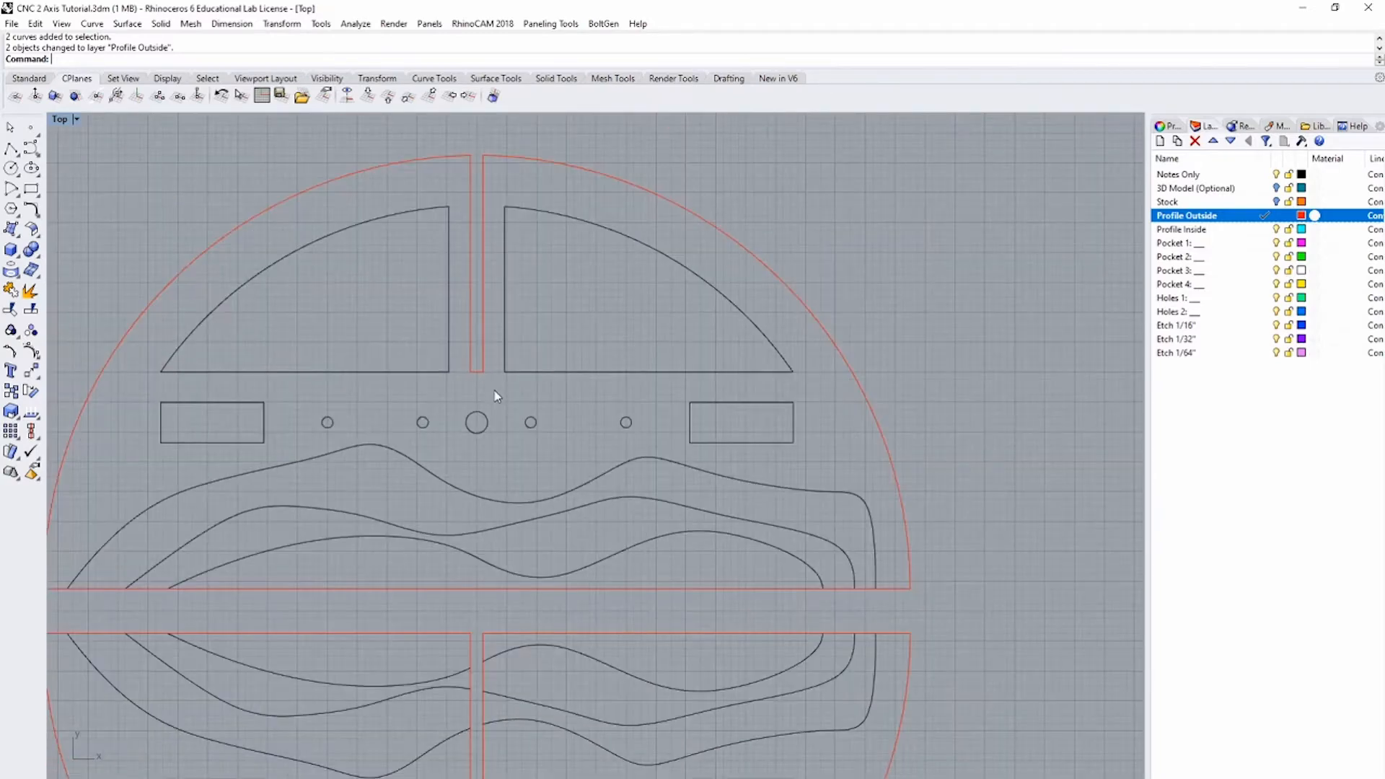
scroll(496, 396, down, 3)
scroll(491, 688, up, 8)
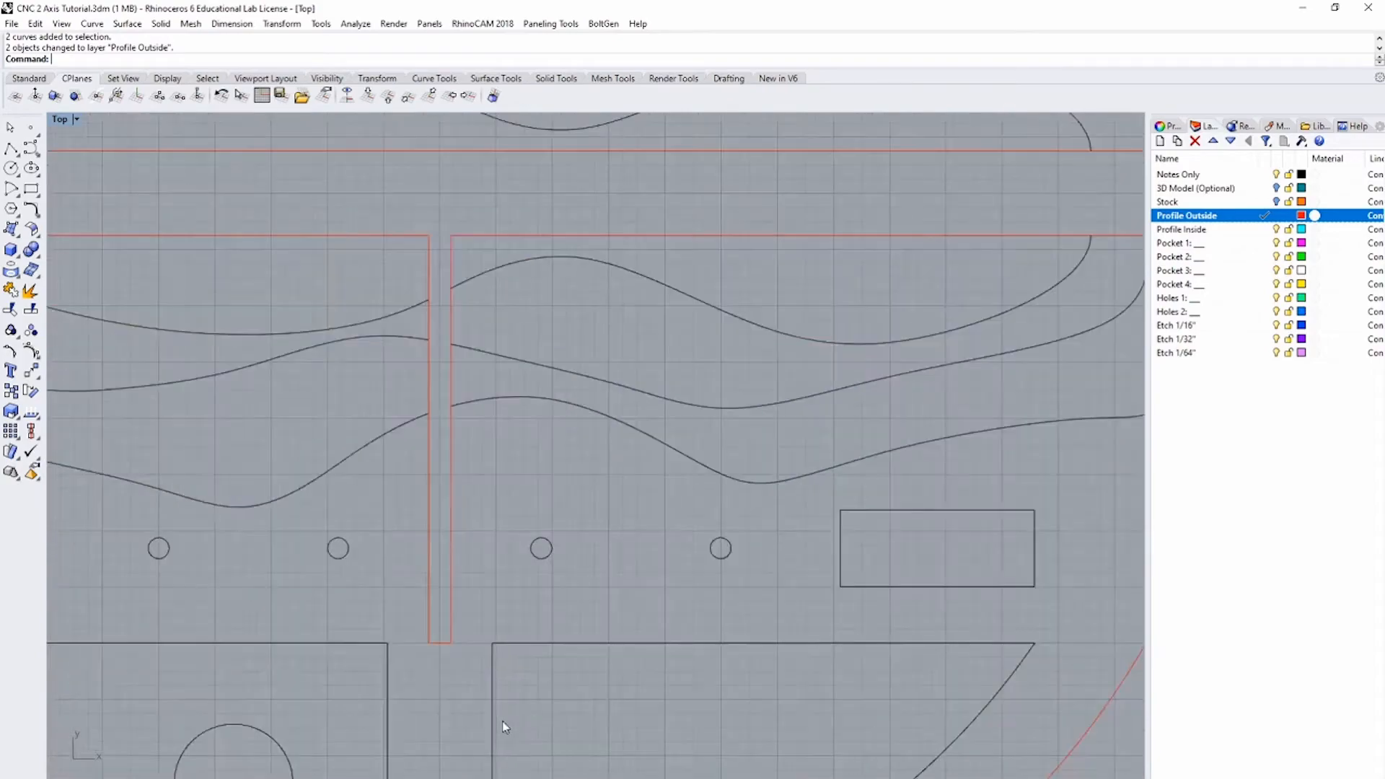
scroll(488, 560, down, 8)
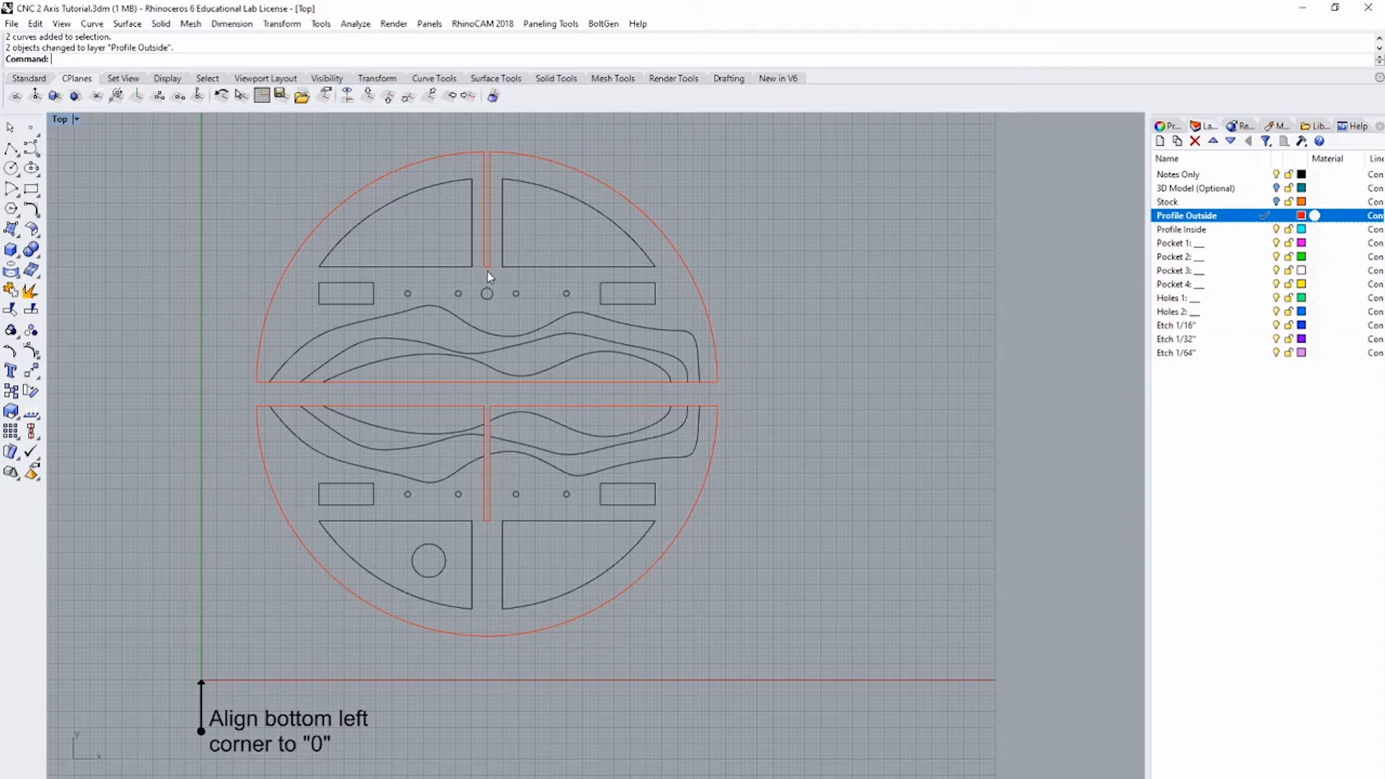
Step: Draw a 0.26 inch diameter circle centred on the left corner at the closed end of the upper half's slot
scroll(486, 267, up, 8)
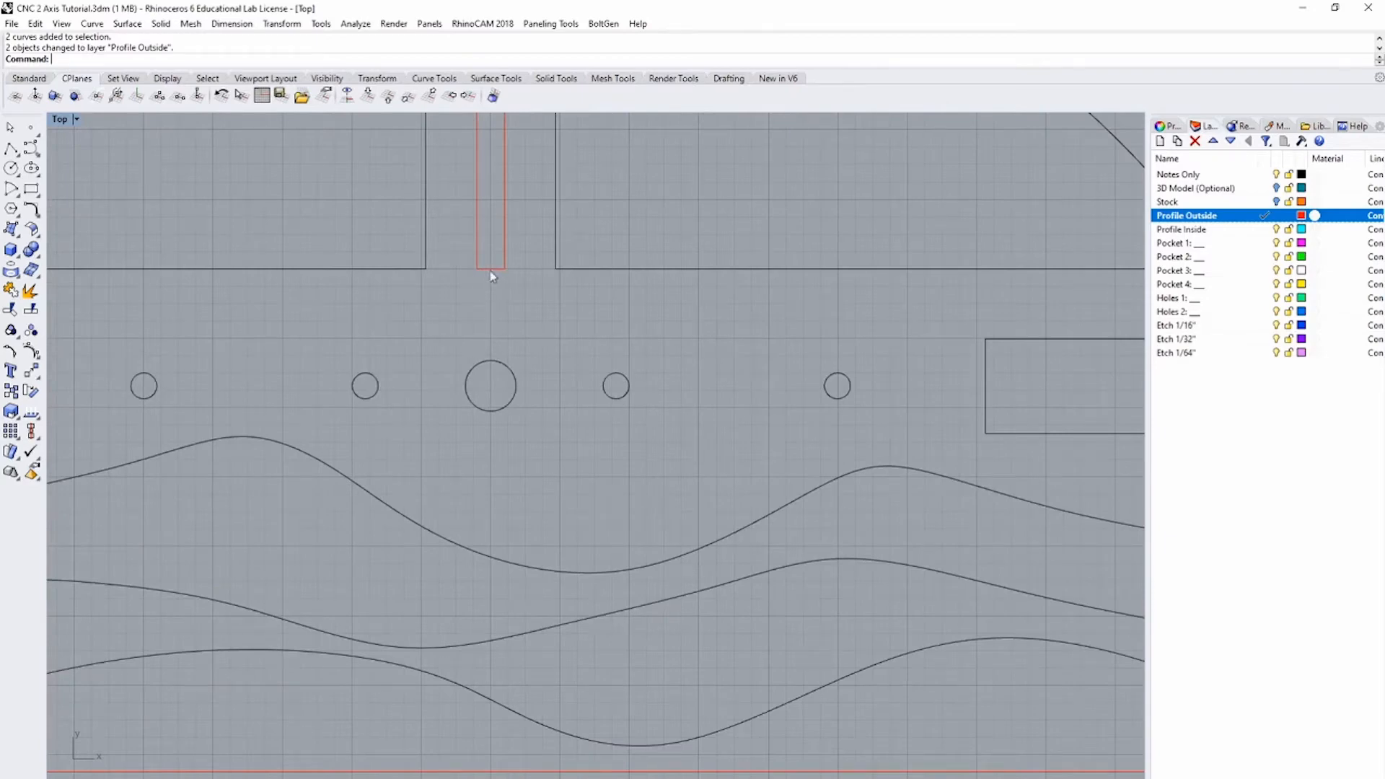
scroll(497, 269, up, 6)
text(cle)
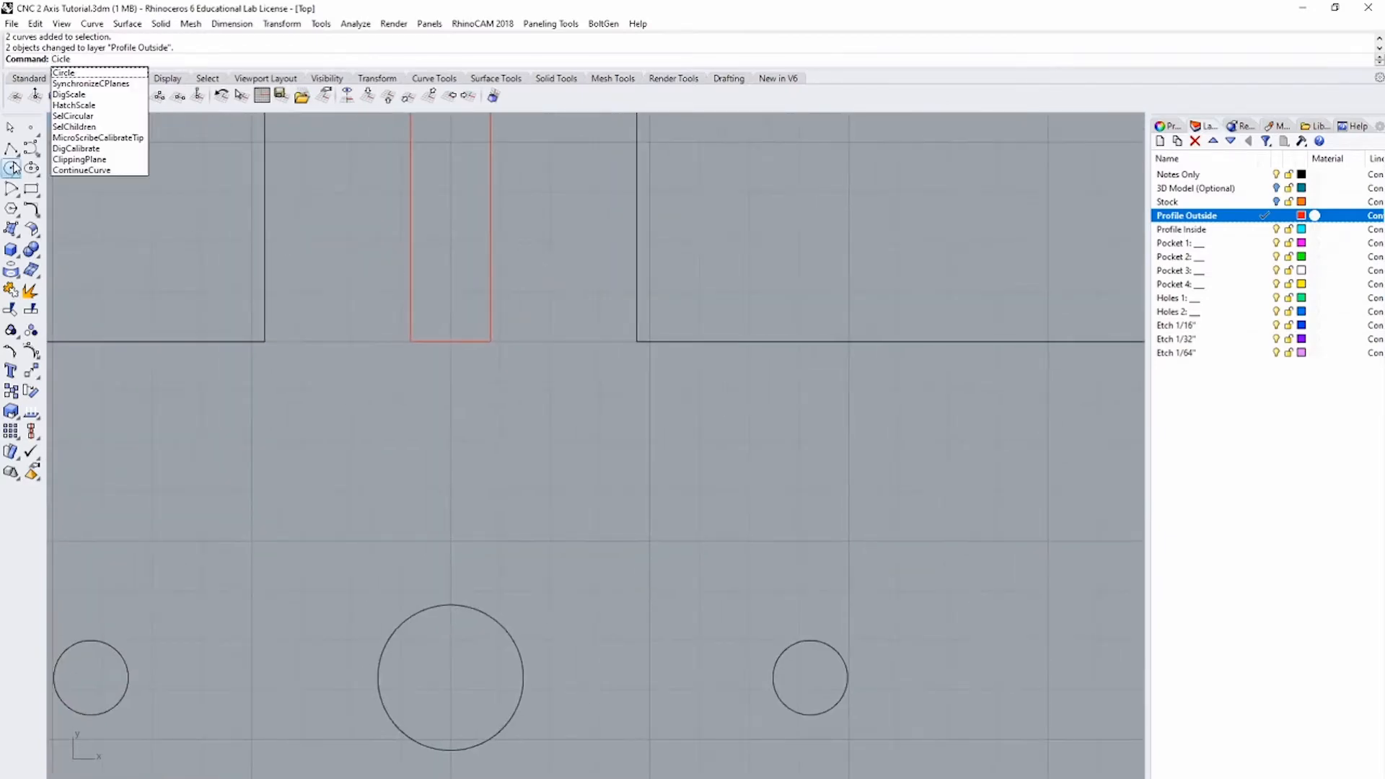
key(BackSpace)
key(BackSpace)
key(BackSpace)
text(rc)
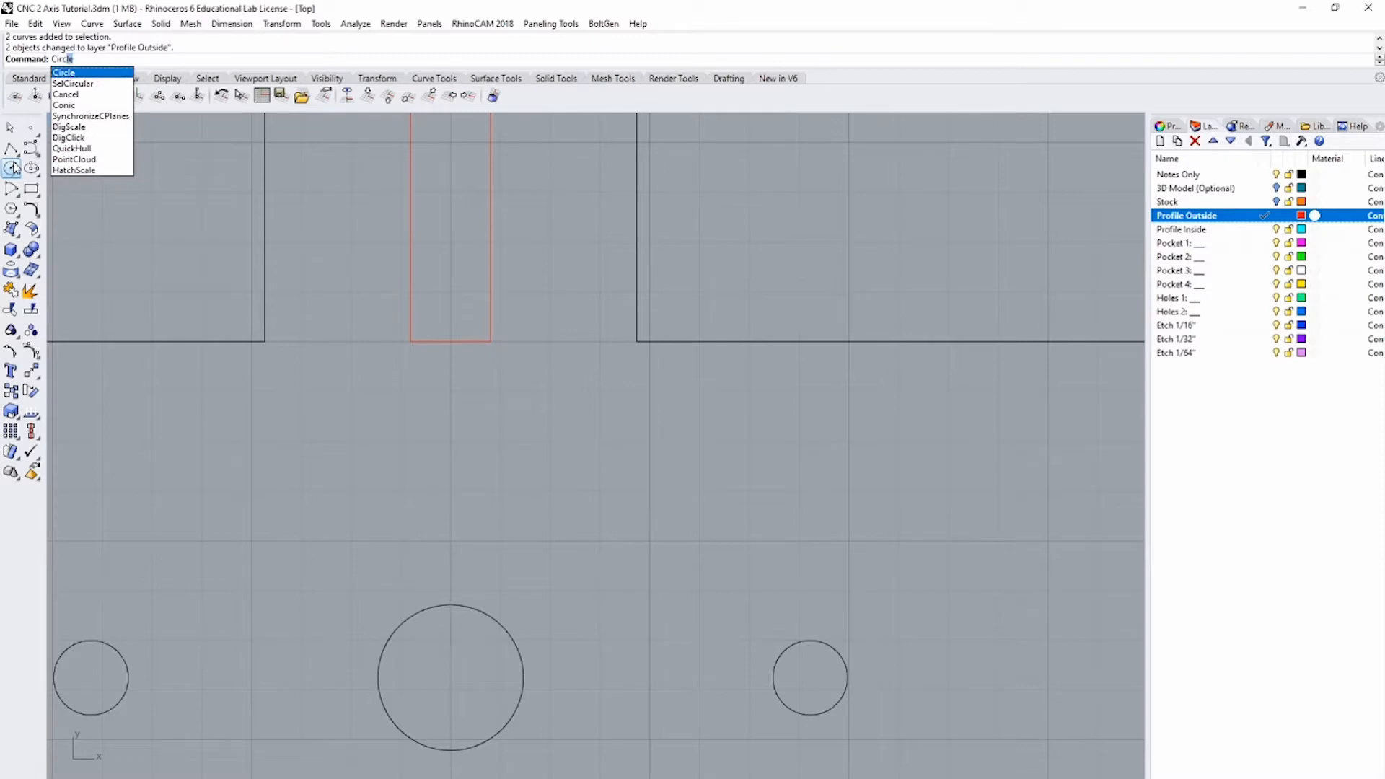
key(Return)
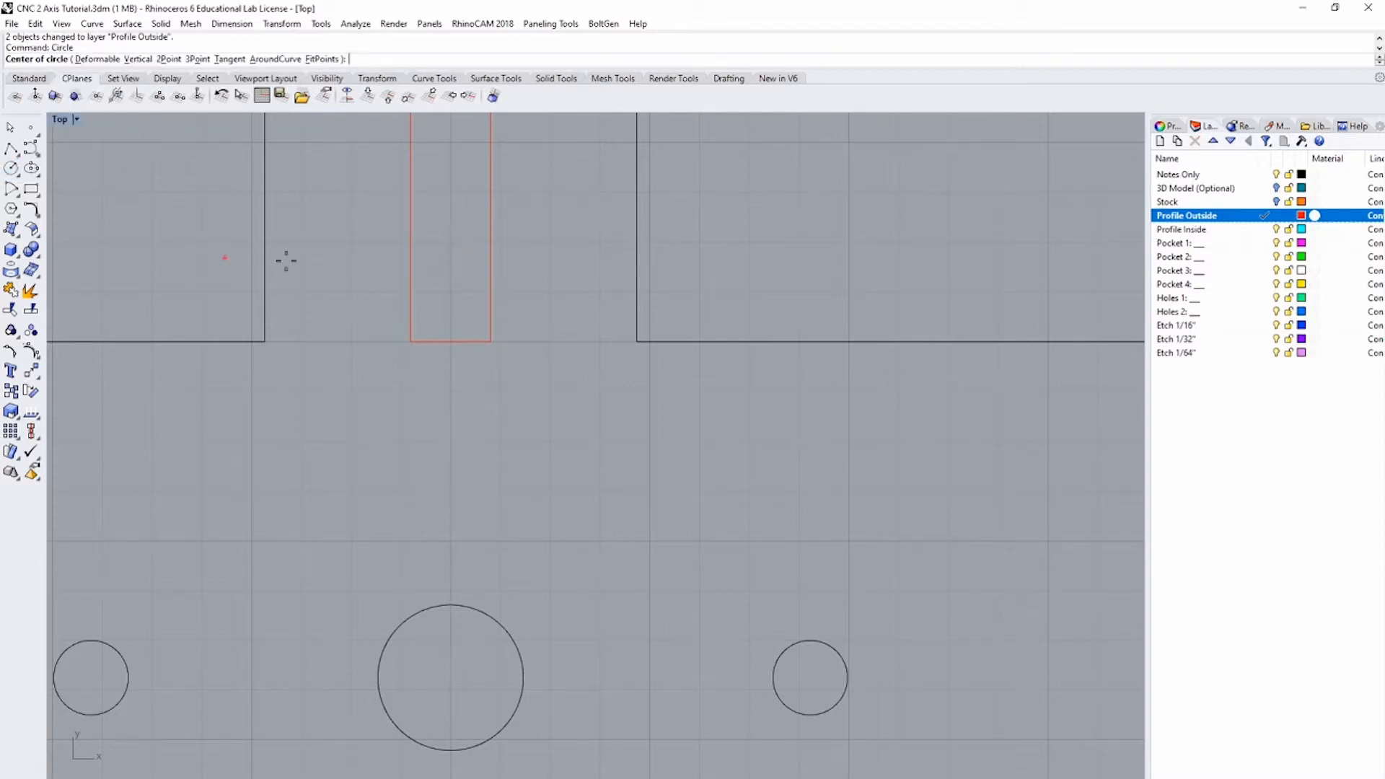
click(415, 334)
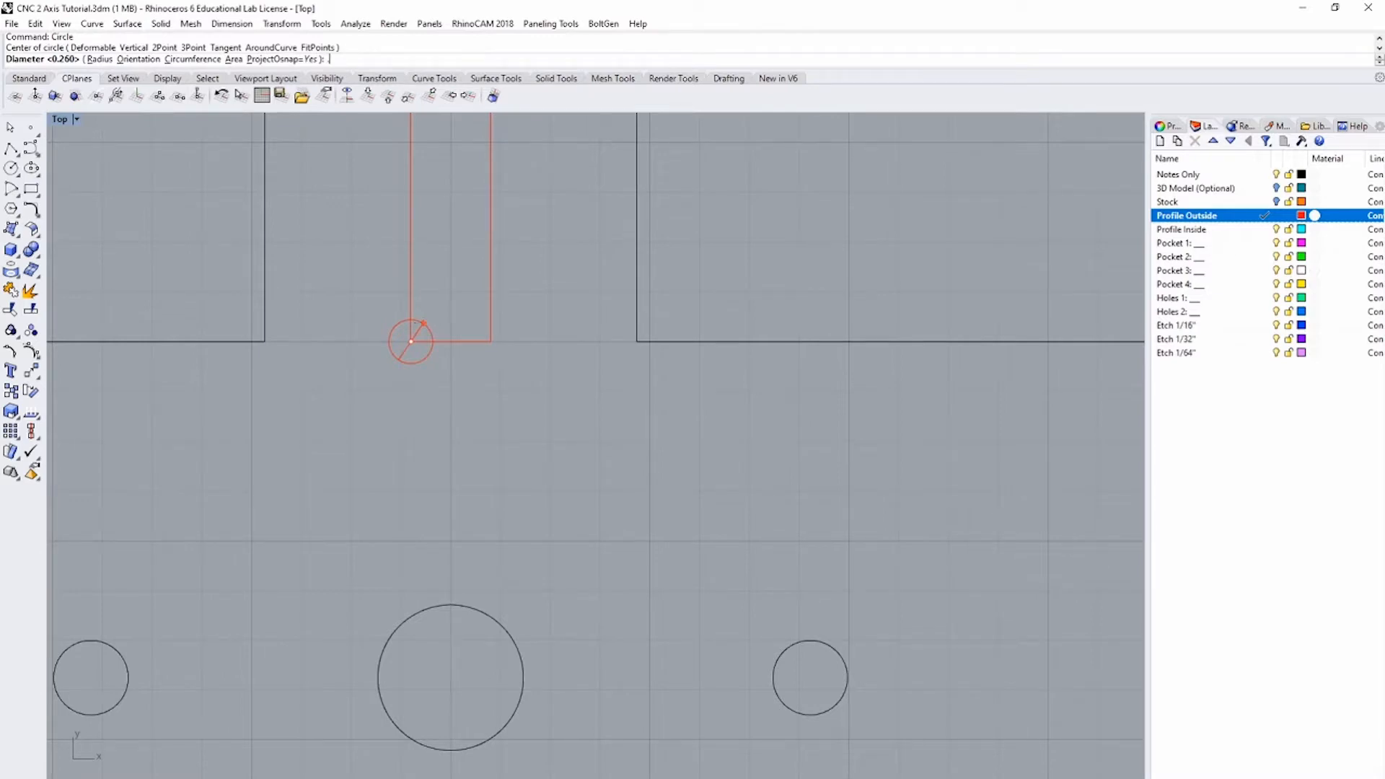
text(.26)
key(Return)
Step: Move the circle diagonally into the slot so it still overlaps the corner, and mirror a copy across the slot's centreline
click(426, 330)
scroll(436, 331, up, 4)
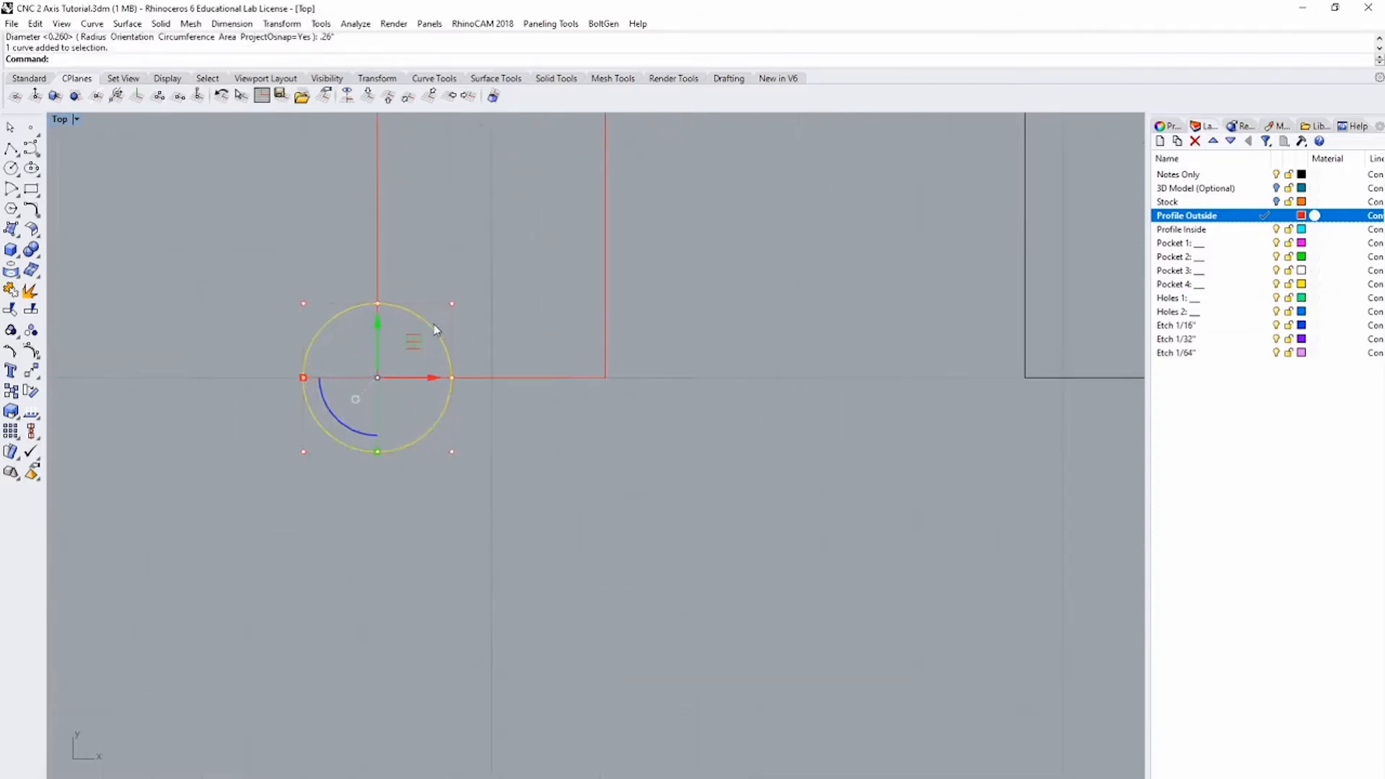
drag(402, 353, 447, 287)
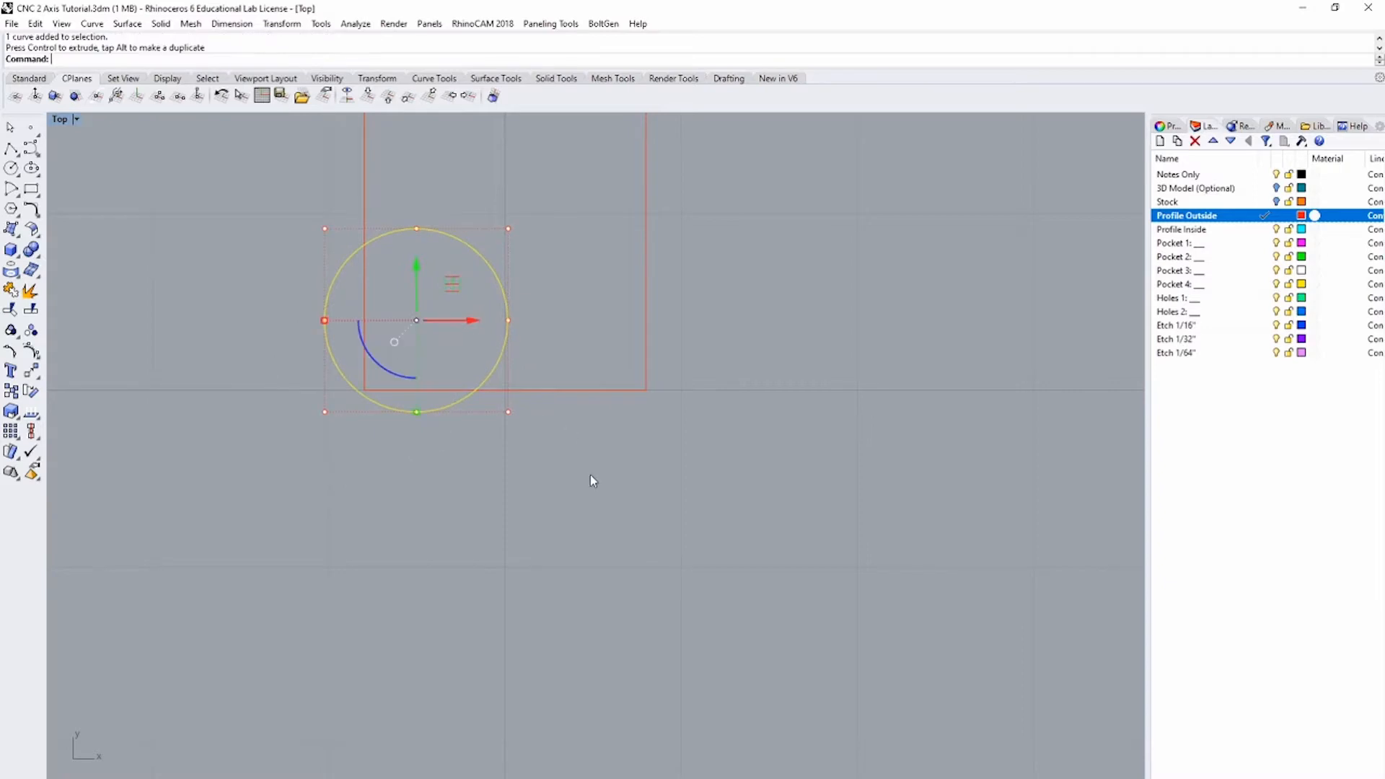
text(mirror)
key(Return)
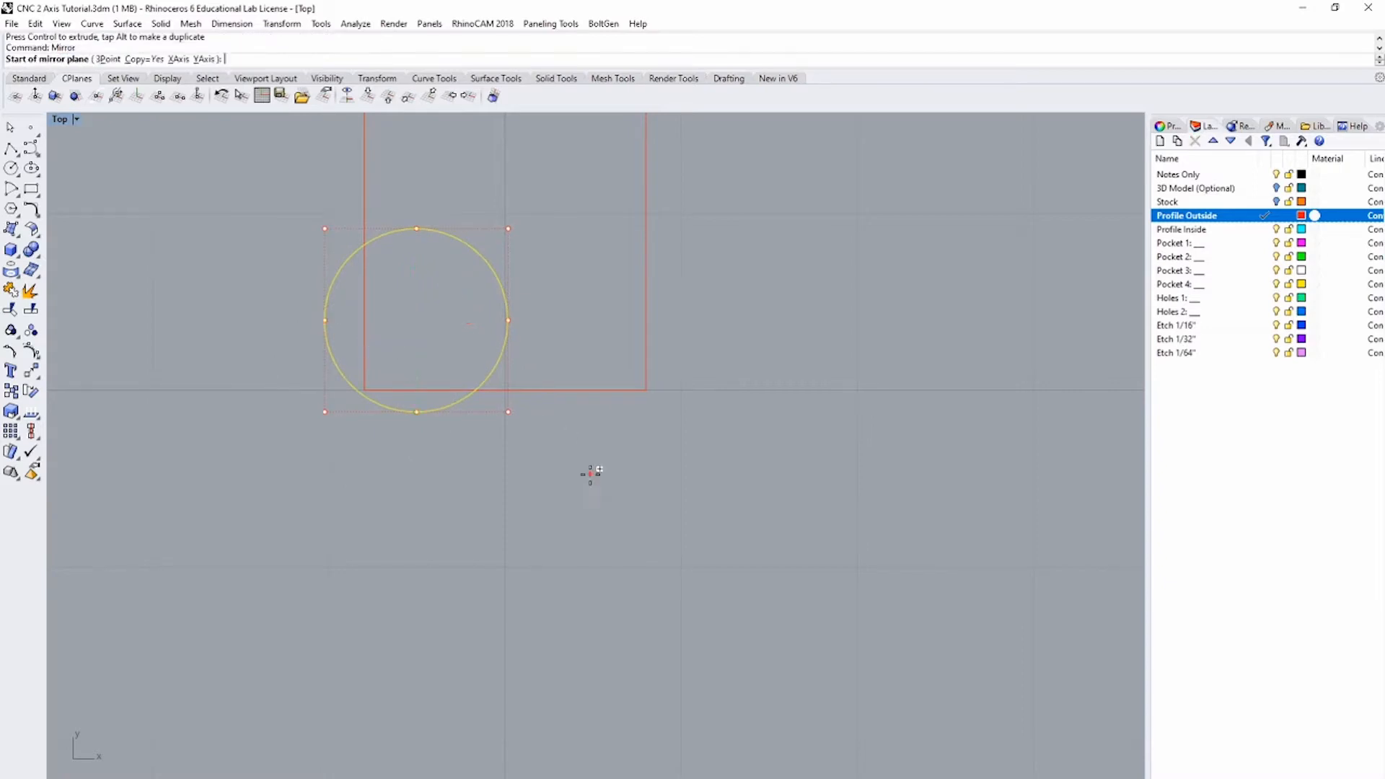
click(508, 389)
click(514, 258)
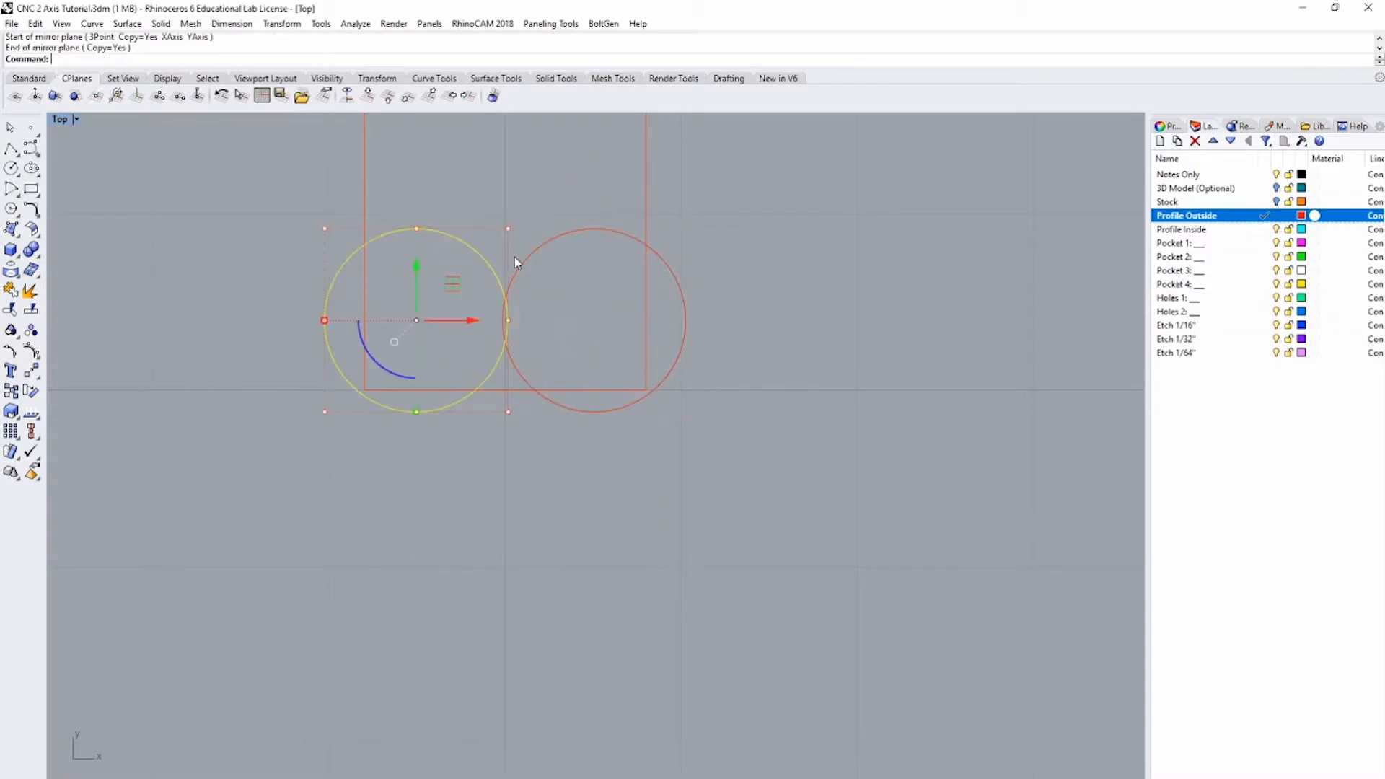
Step: Trim away both square corners of the upper slot using the two circles as cutting objects
drag(577, 326, 415, 215)
text(trim)
key(Return)
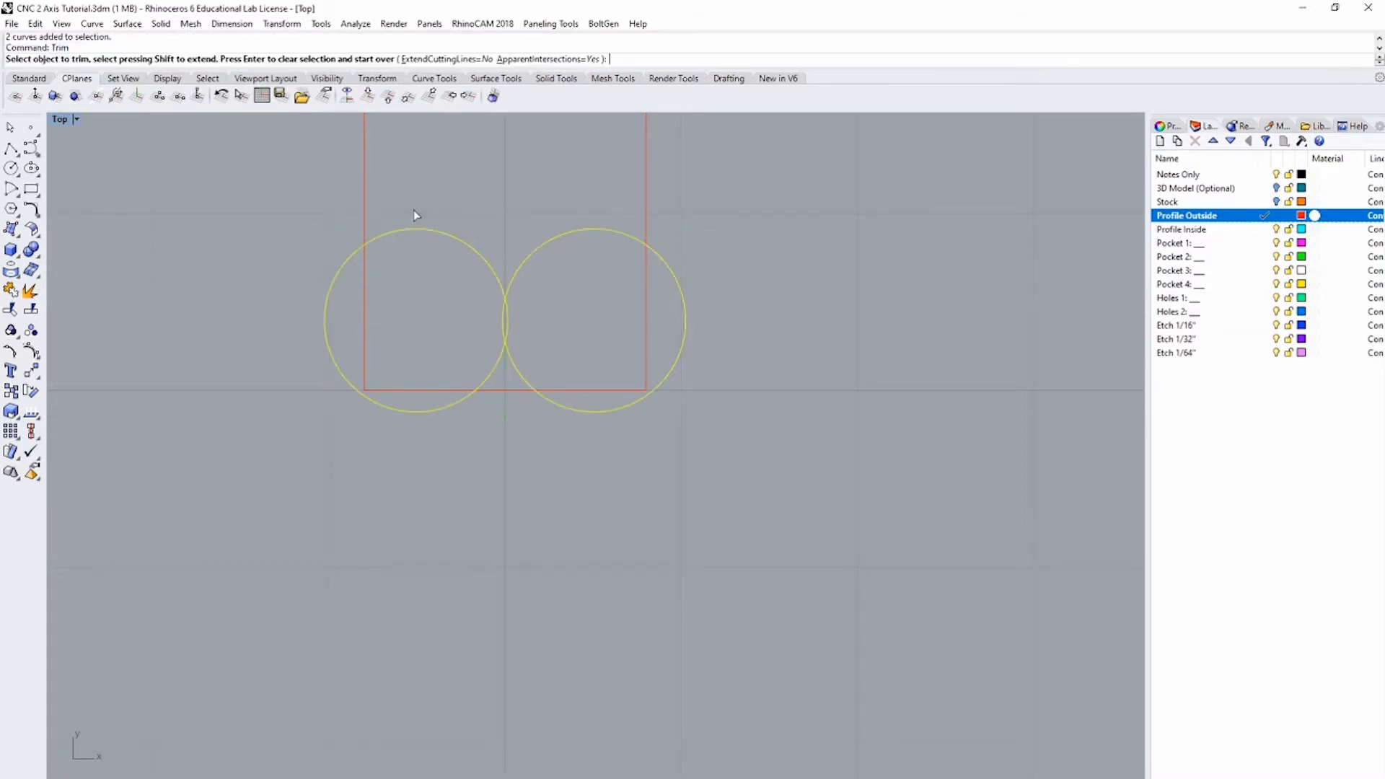
click(367, 273)
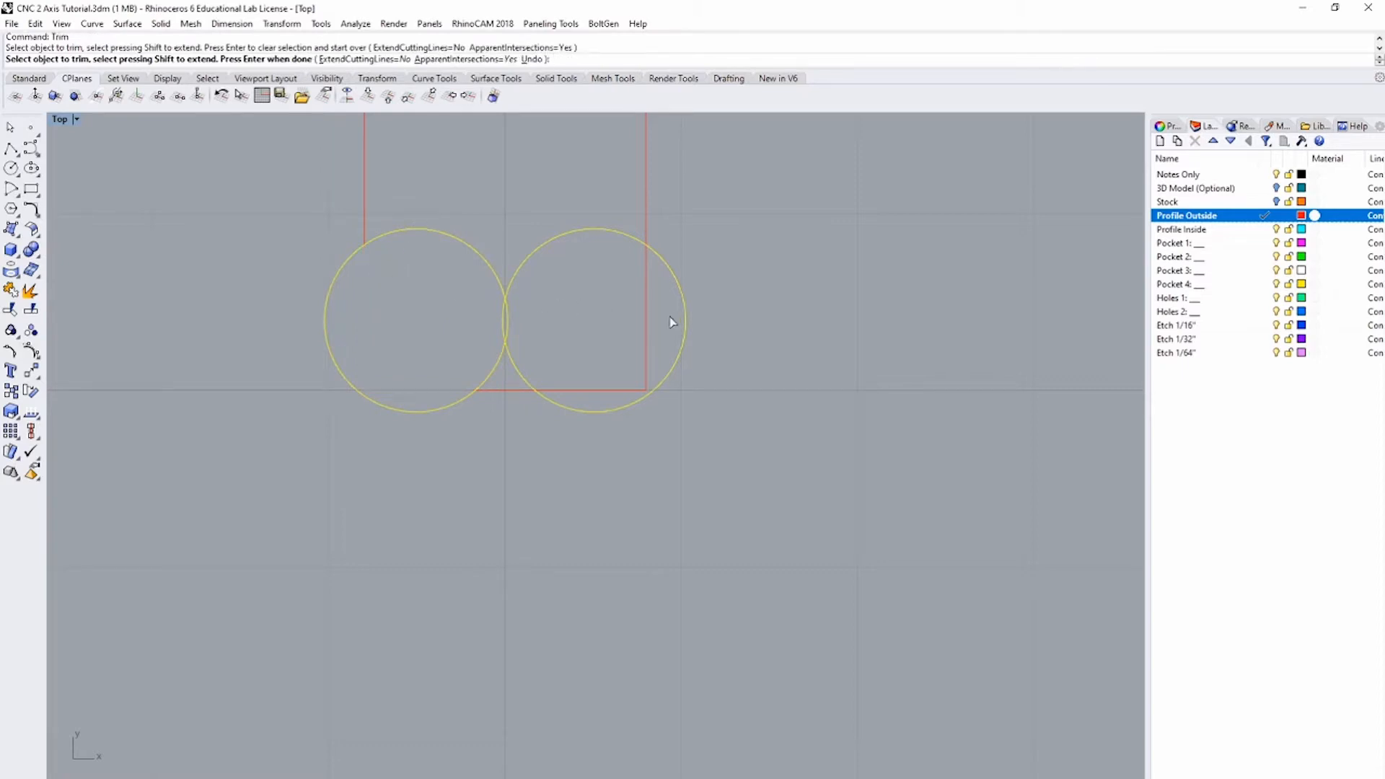
click(644, 318)
key(Return)
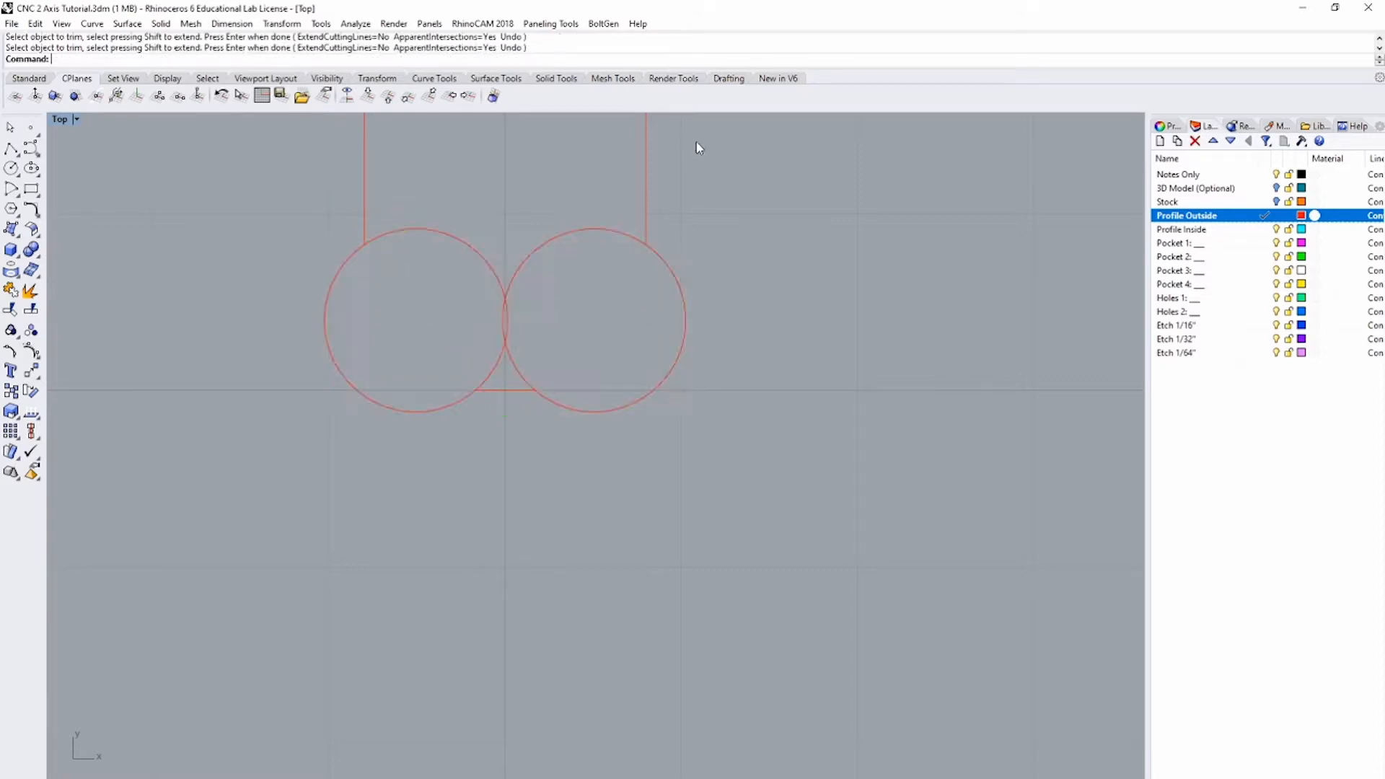
Step: Trim off the circle arcs inside the upper slot, using the remaining slot outline as the cutter, to leave dogbone corners
click(364, 167)
scroll(507, 400, up, 3)
click(480, 380)
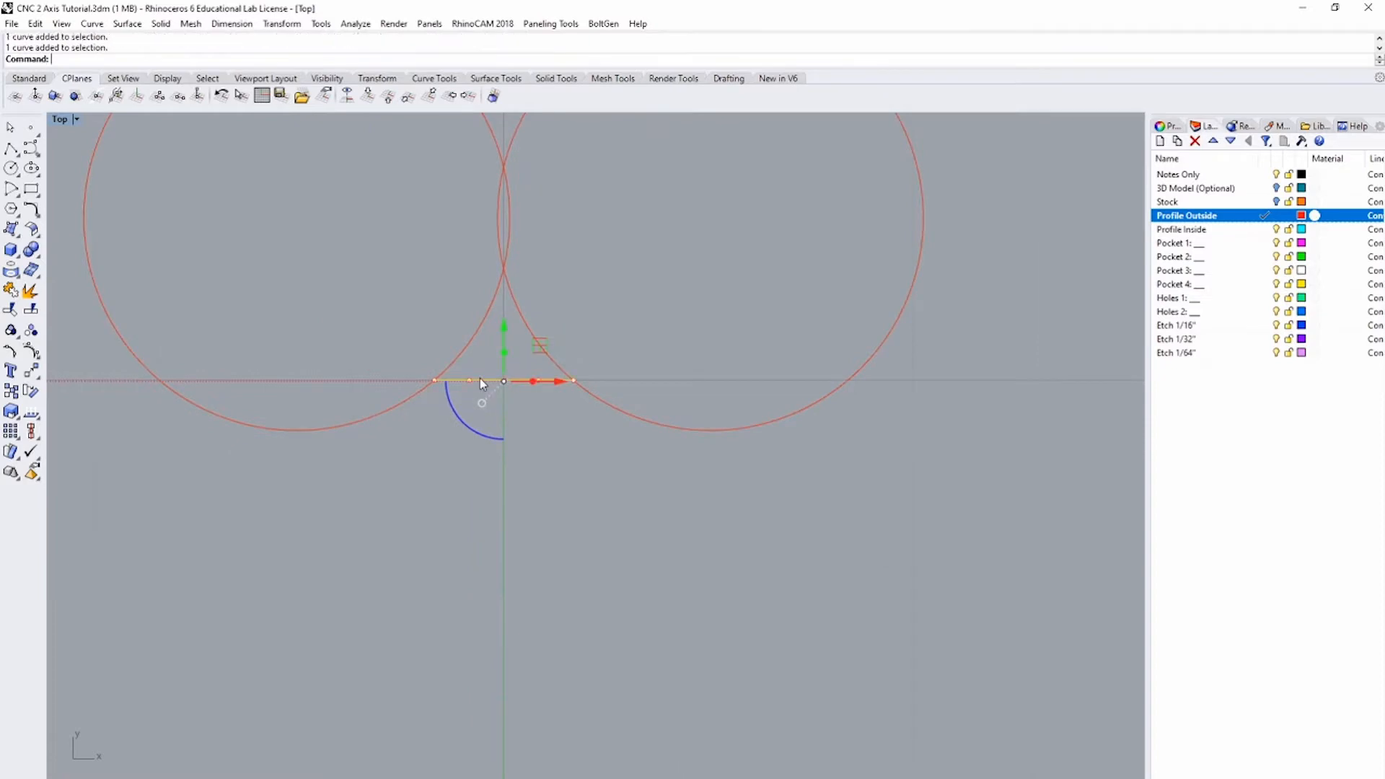
text(trim)
key(Return)
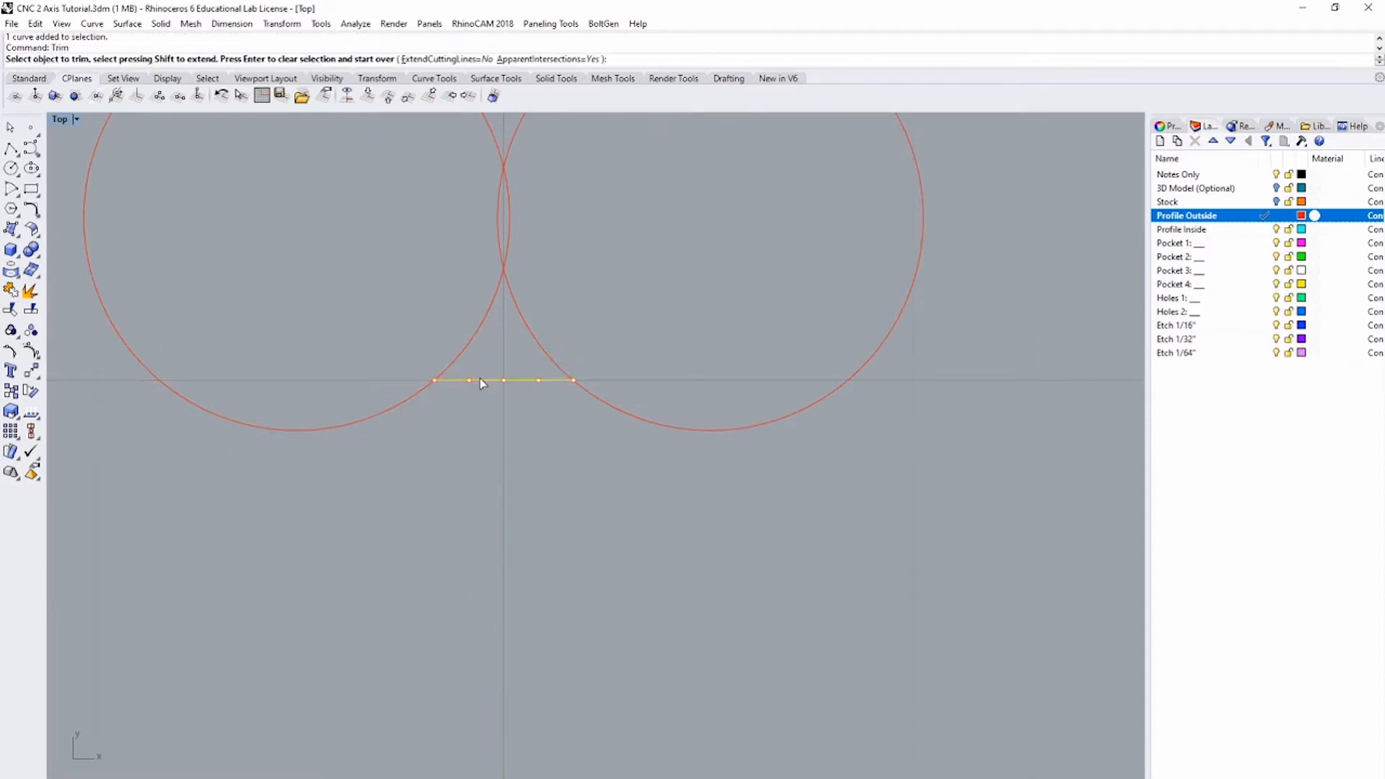
scroll(475, 372, down, 4)
drag(593, 404, 457, 291)
key(Return)
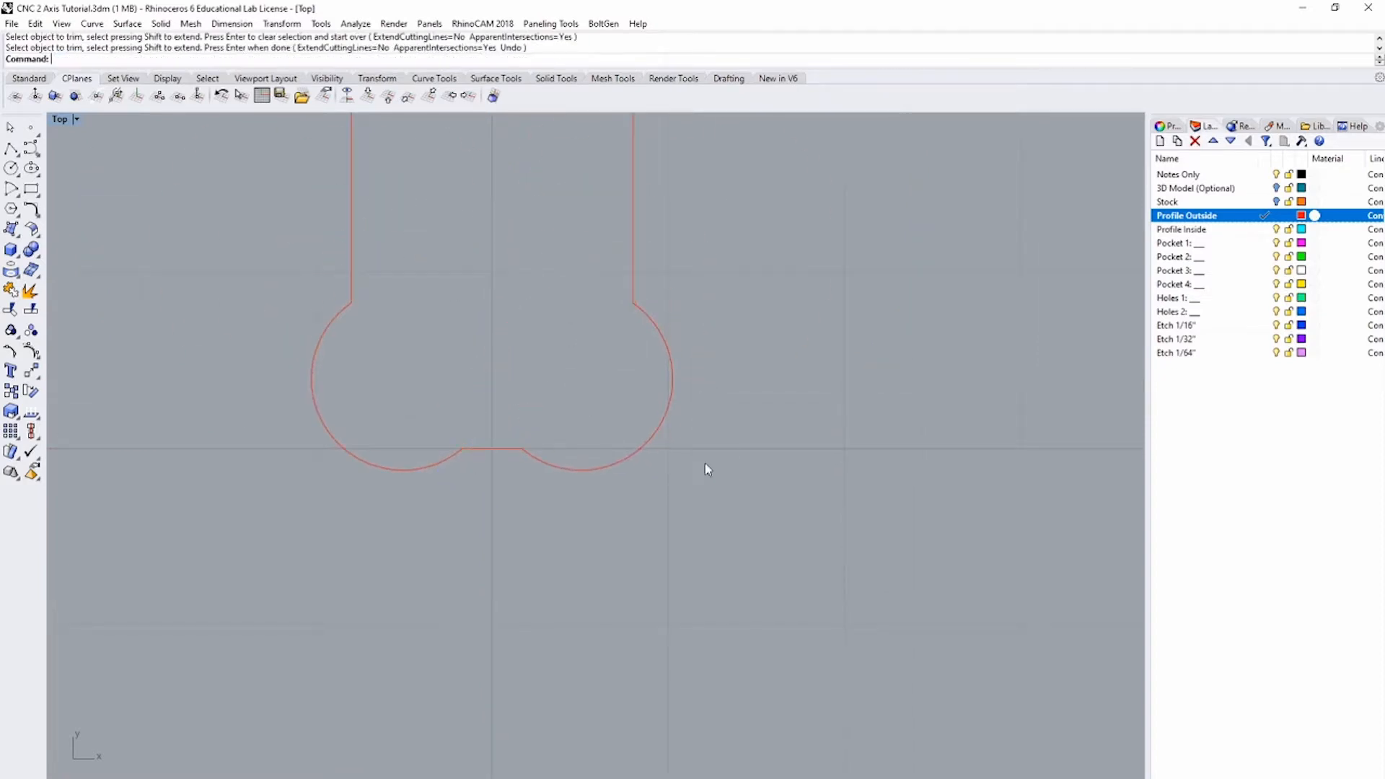
Step: Join the upper outline and its dogbone arcs into one closed curve
drag(745, 517, 176, 246)
key(ctrl+j)
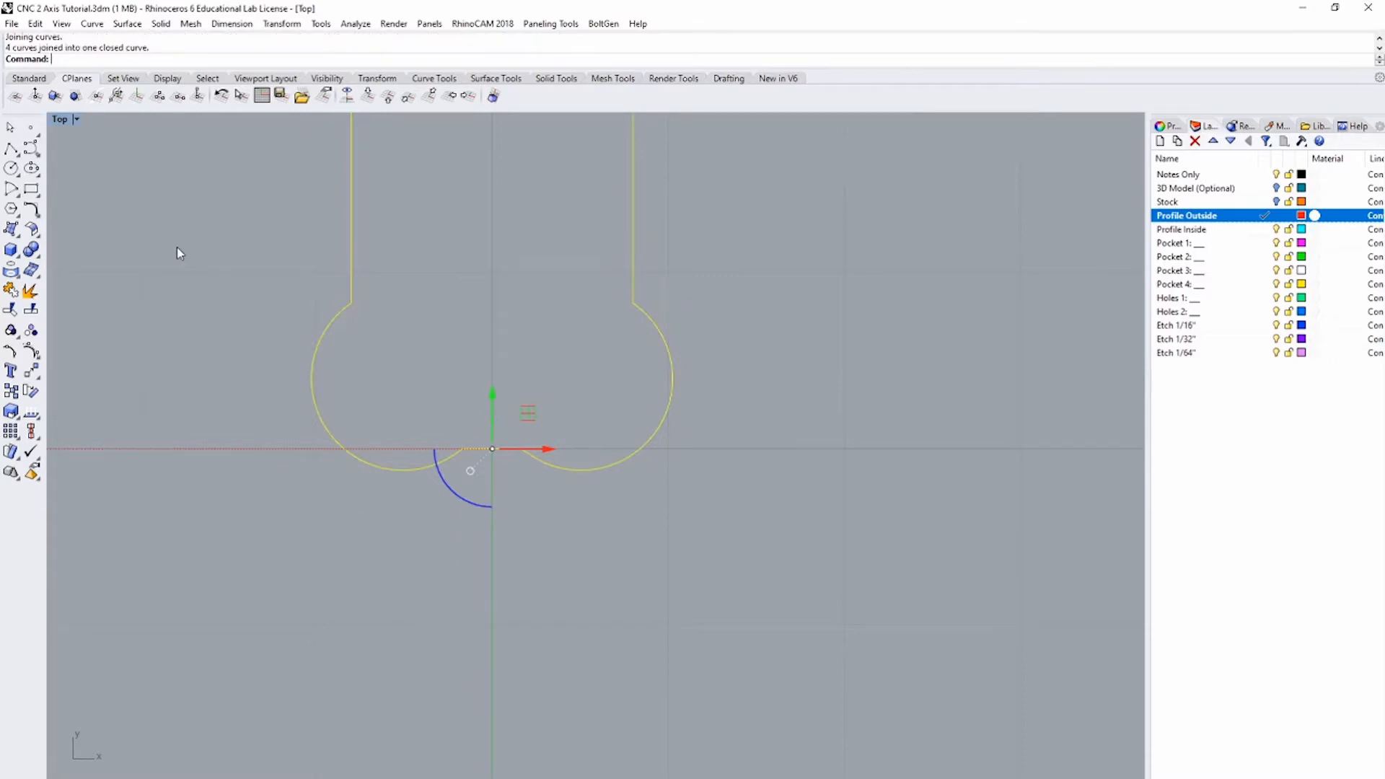
scroll(242, 292, down, 20)
right_drag(333, 283, 555, 314)
click(846, 215)
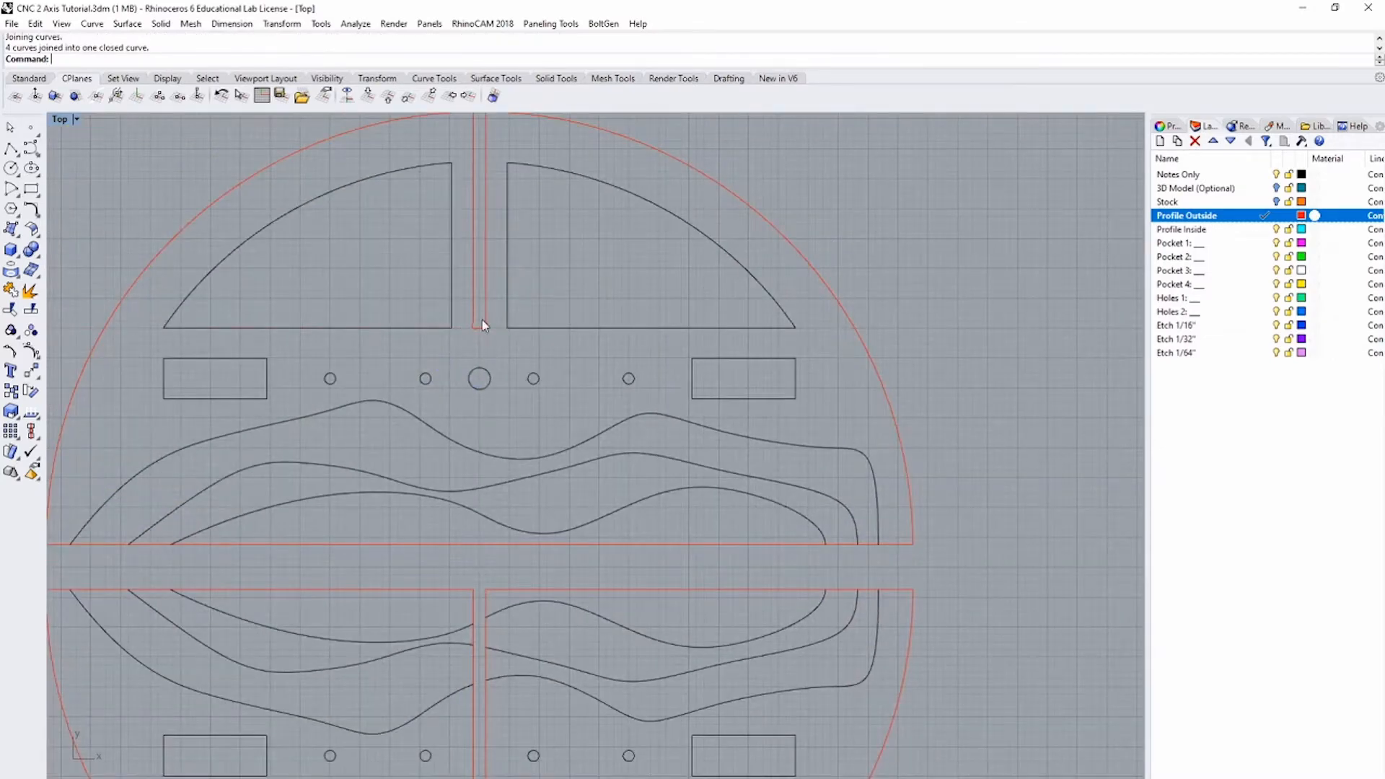
Step: Draw a 0.26 inch diameter circle centred on the left corner at the closed end of the lower half's slot
scroll(482, 319, down, 2)
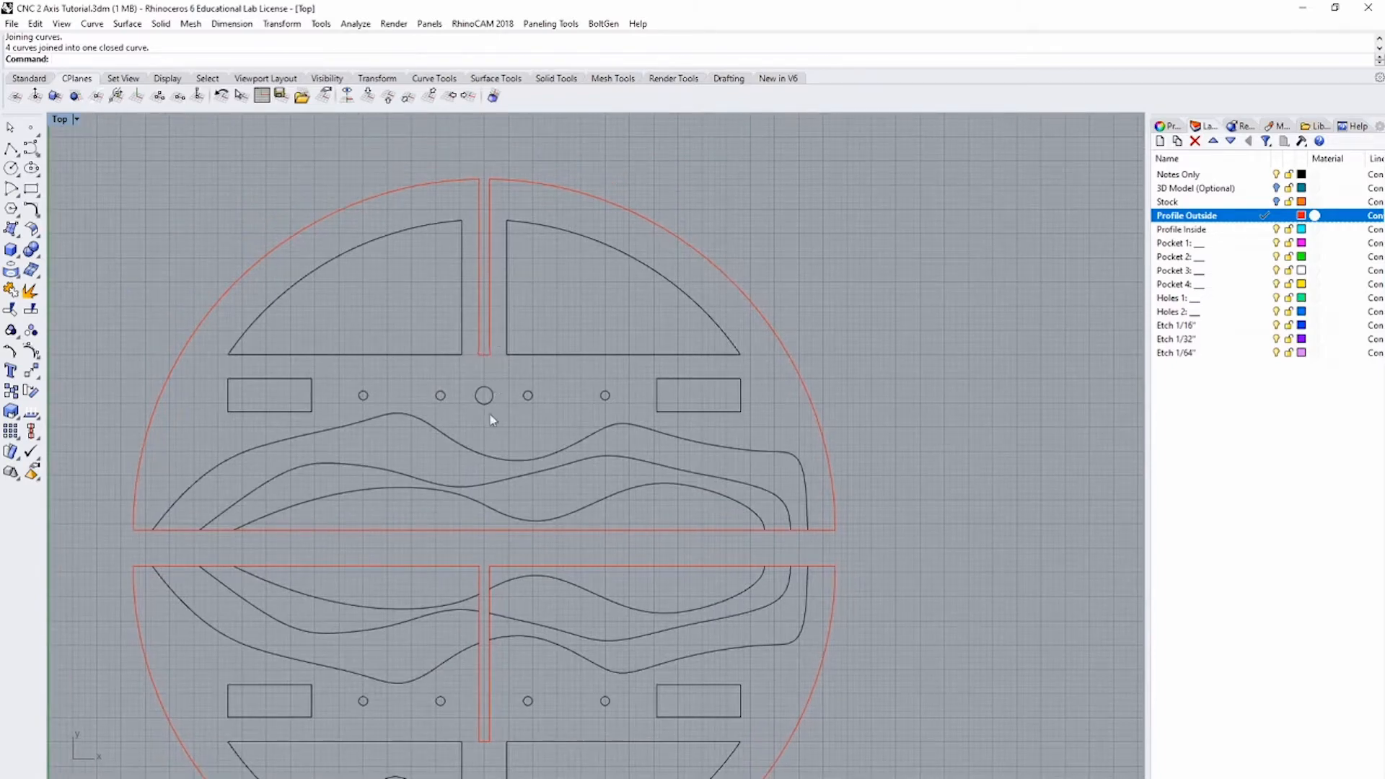
scroll(496, 756, up, 5)
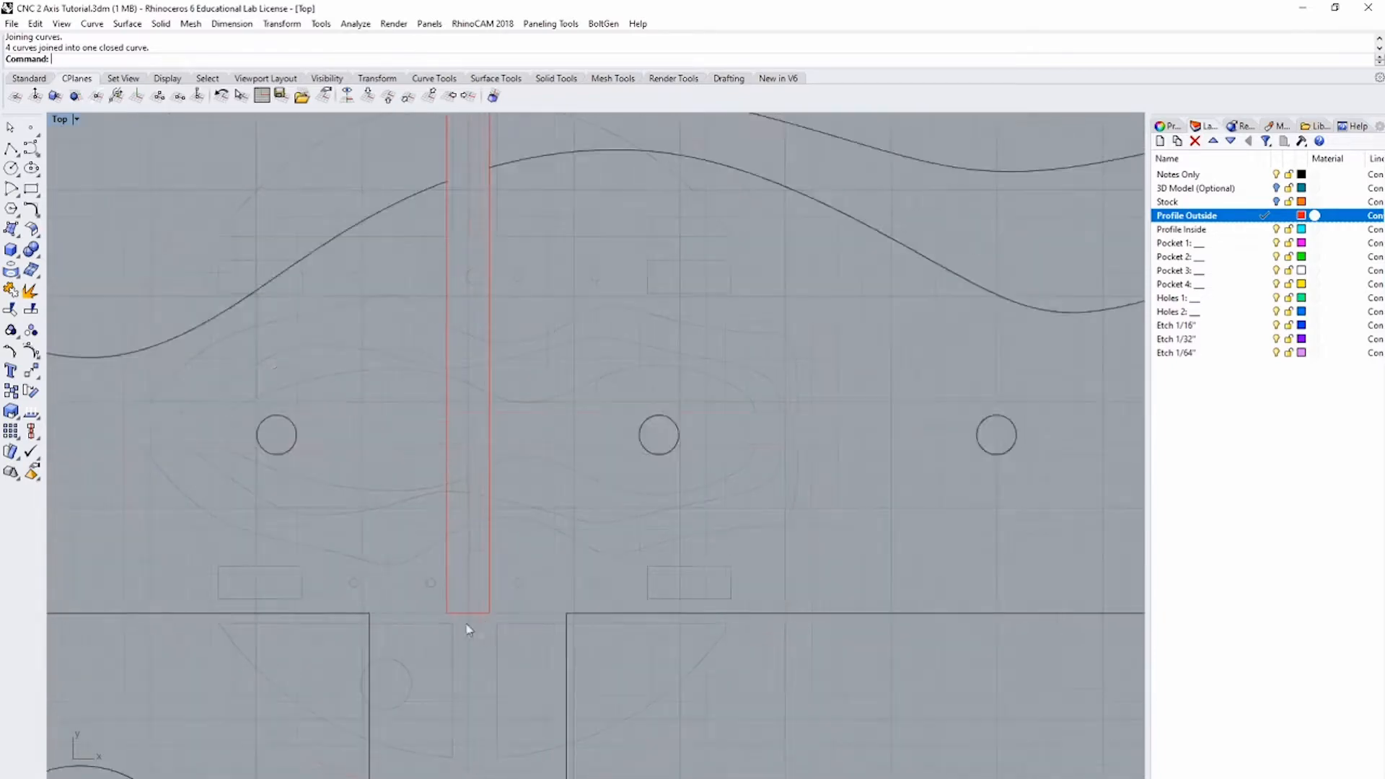
text(circle)
key(Return)
click(414, 596)
text(.26)
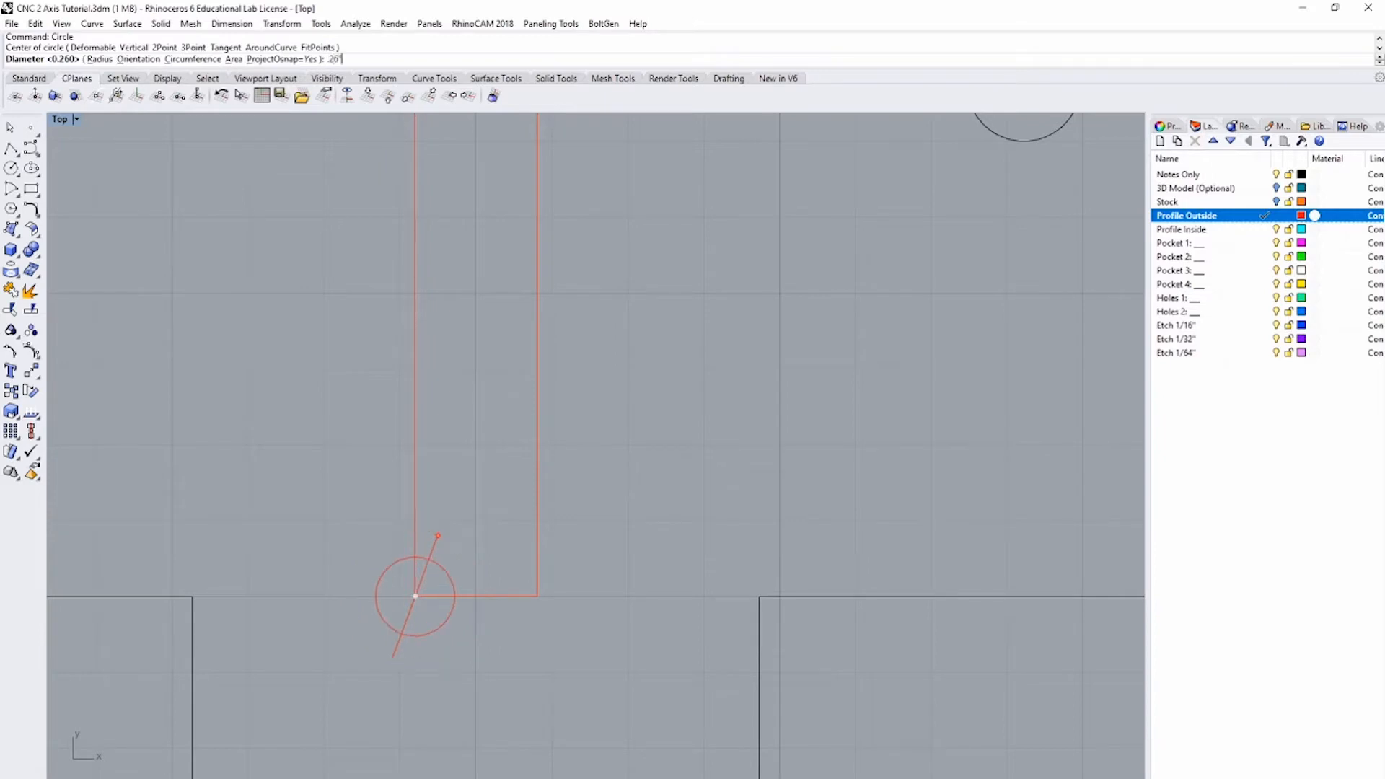
key(Return)
Step: Mirror the corner circle across the lower slot's centreline onto the opposite corner
click(443, 564)
text(mi)
key(Return)
click(476, 596)
click(478, 505)
Step: Move the right corner circle diagonally into the lower slot and delete the circle on the left corner
click(567, 569)
scroll(549, 586, up, 4)
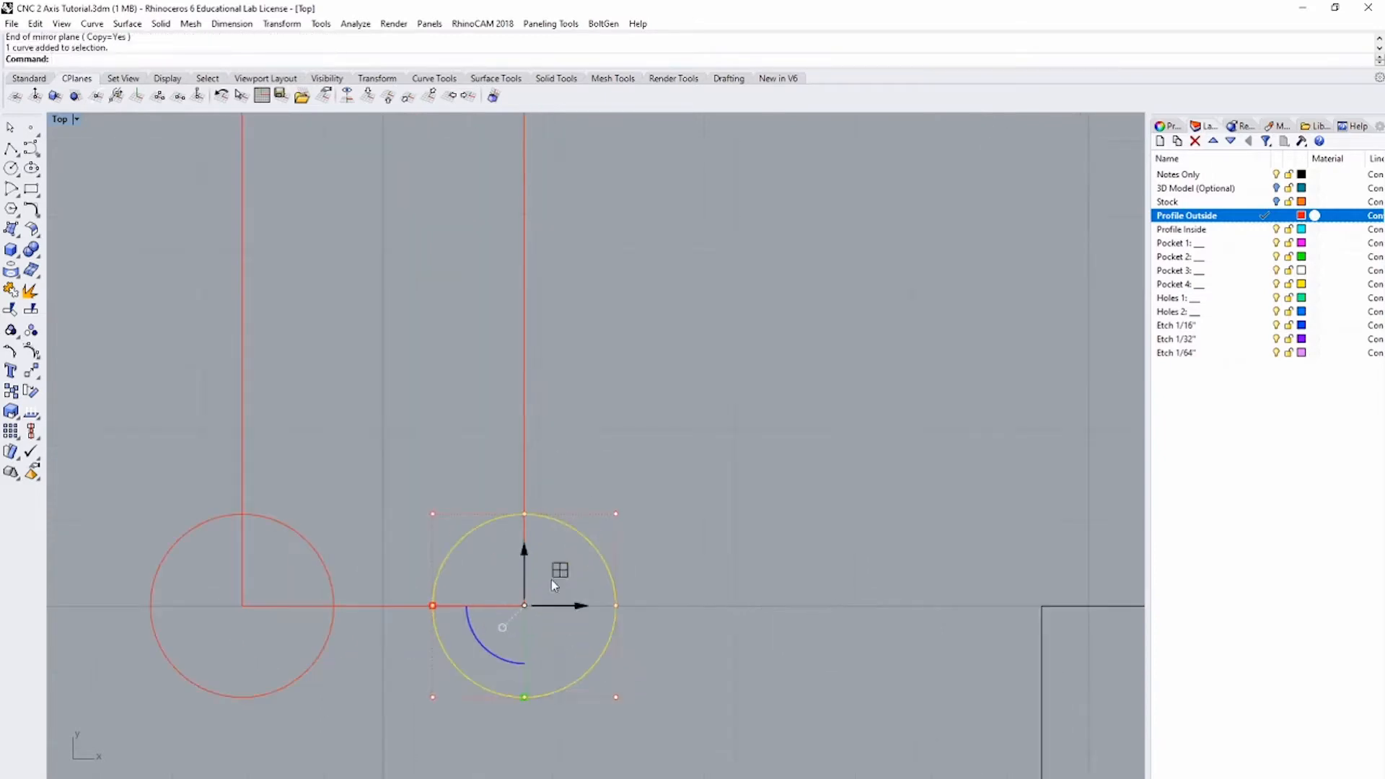
drag(551, 578, 359, 515)
click(315, 549)
key(Delete)
Step: Mirror the repositioned circle across the lower slot's centreline to cover the left corner
click(380, 510)
text(mm)
key(Return)
click(384, 605)
click(384, 449)
Step: Trim the lower slot's square corners and the inner circle arcs, and join the pieces into one closed dogbone outline
text(tr)
key(Return)
click(525, 545)
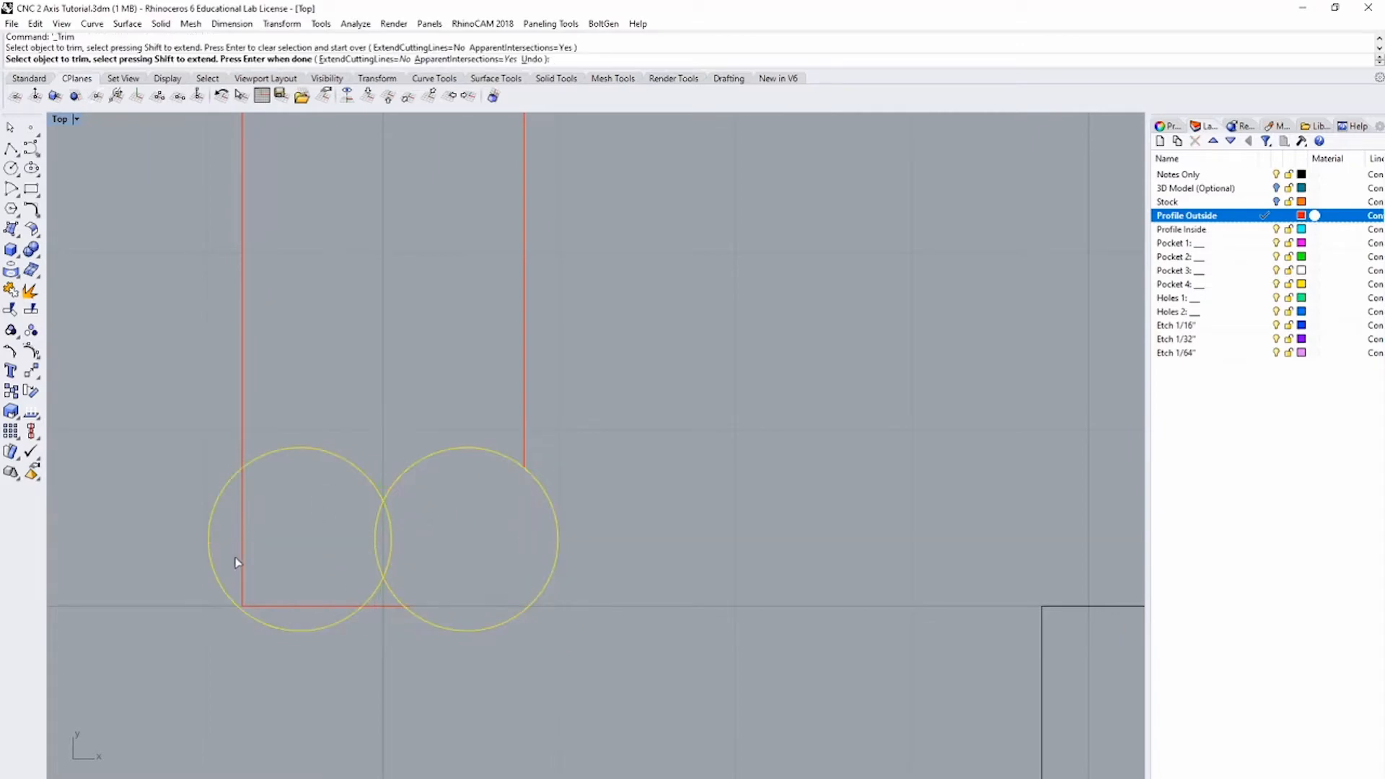
key(Return)
scroll(319, 587, up, 5)
click(318, 587)
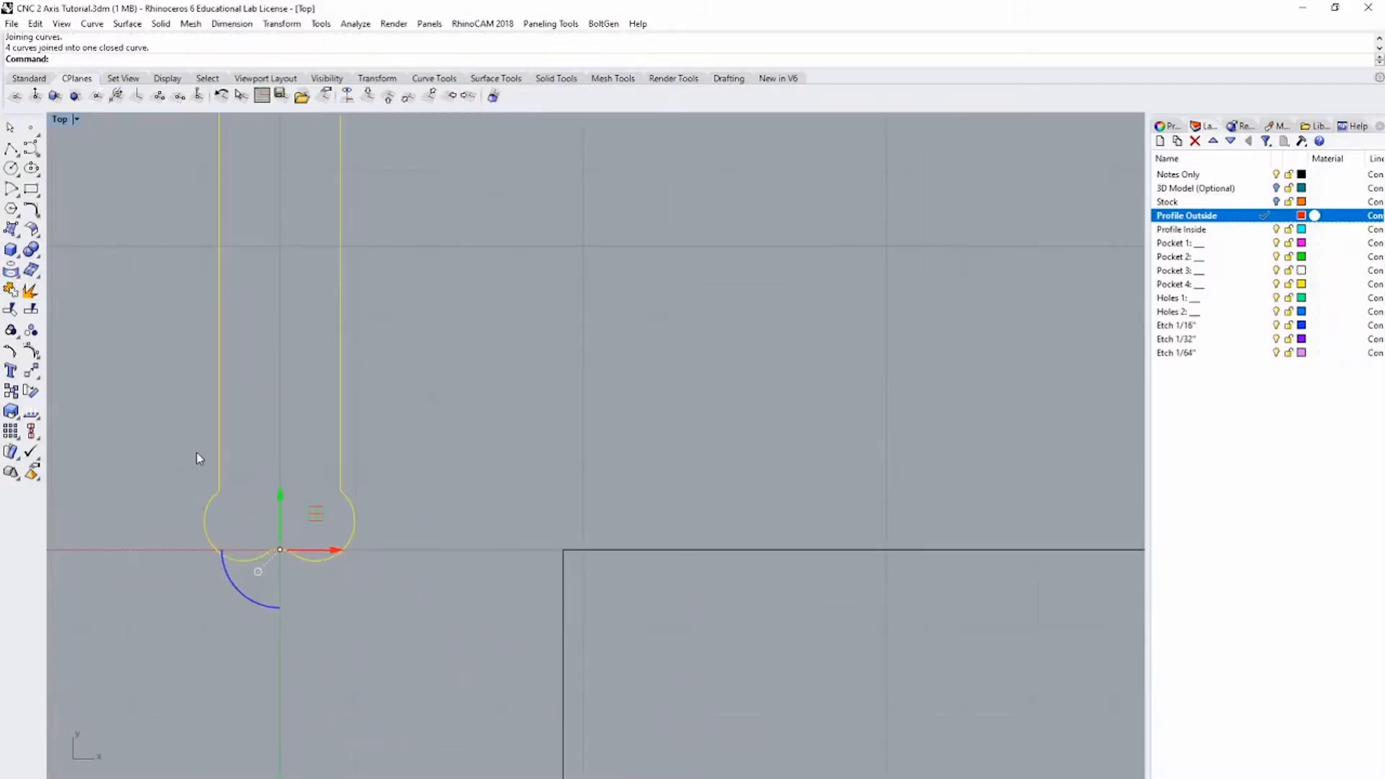
scroll(374, 486, down, 8)
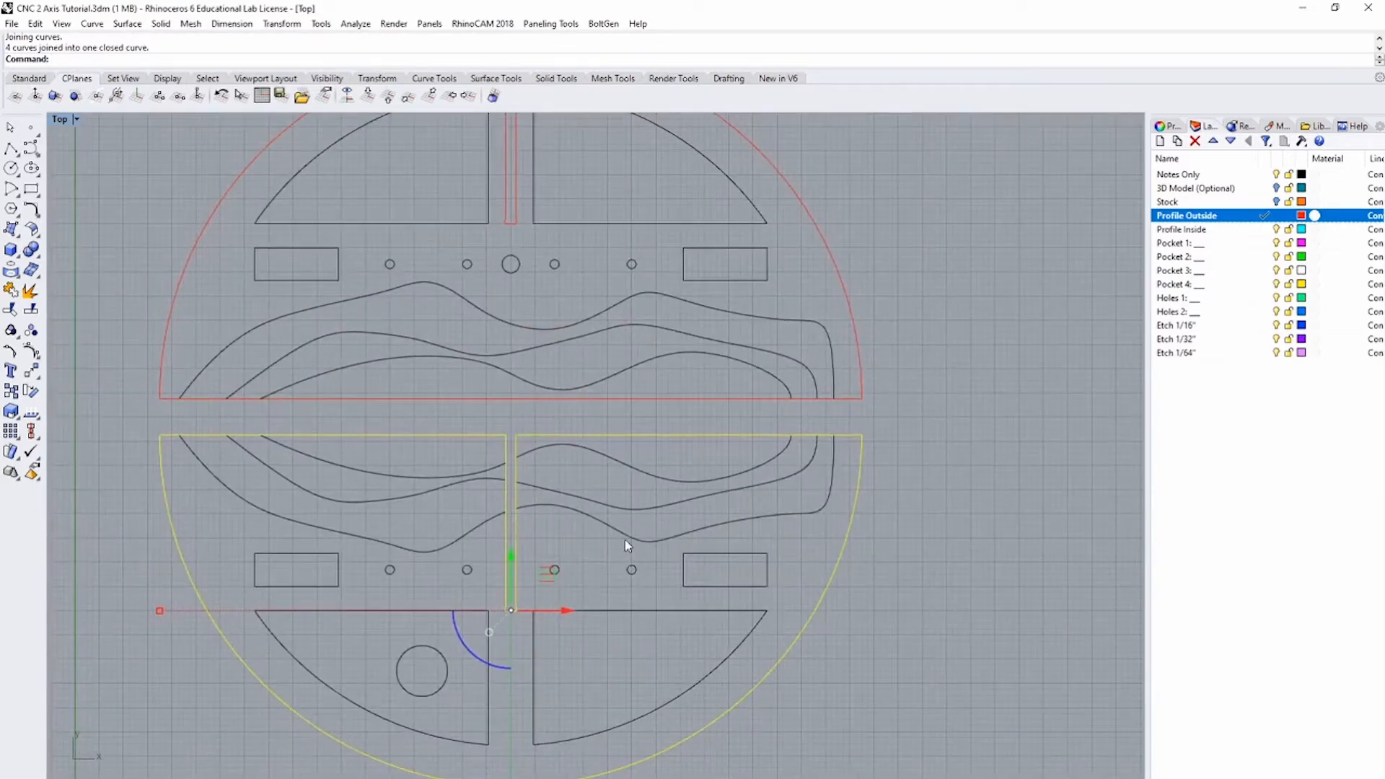
Step: Check the outline, rectangle, hole, contour and quarter-shaped curves of the upper half one by one for closure
scroll(624, 539, down, 1)
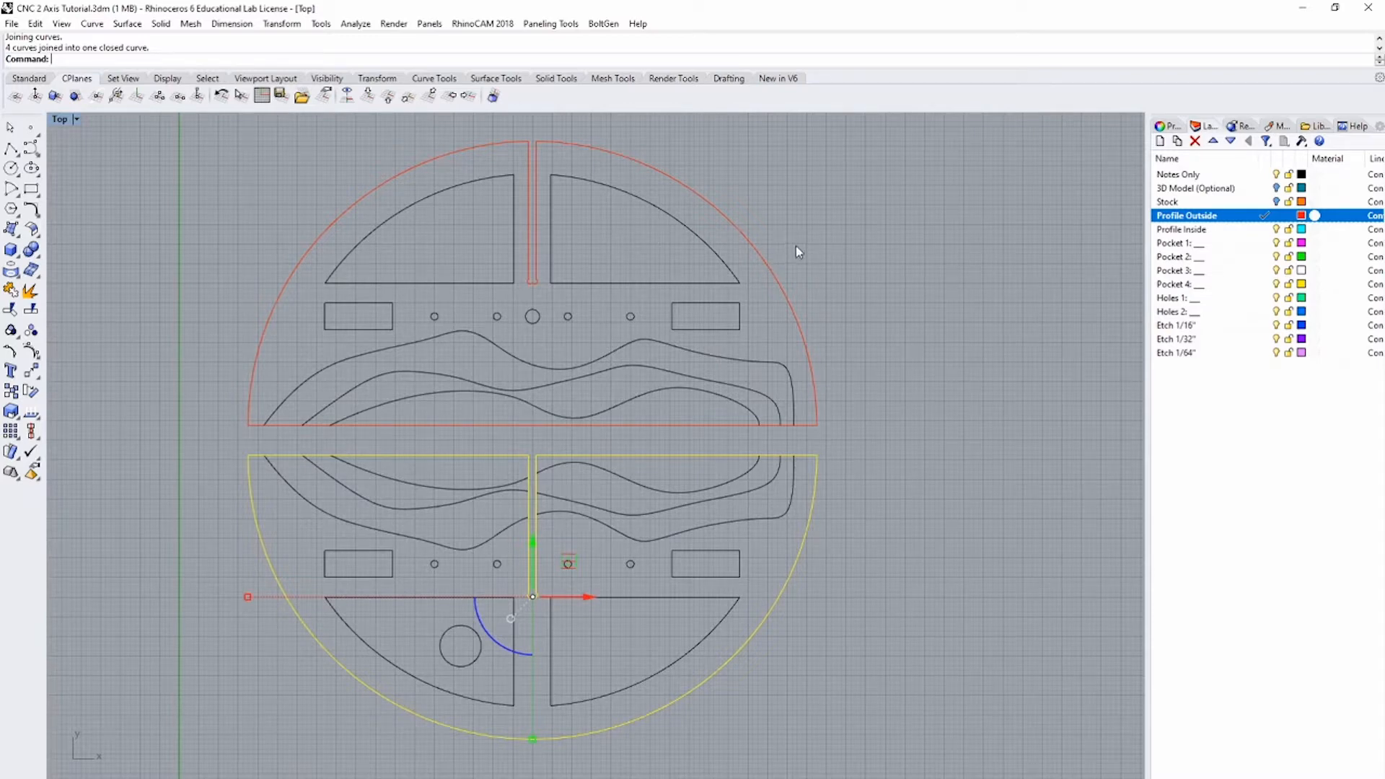
key(Escape)
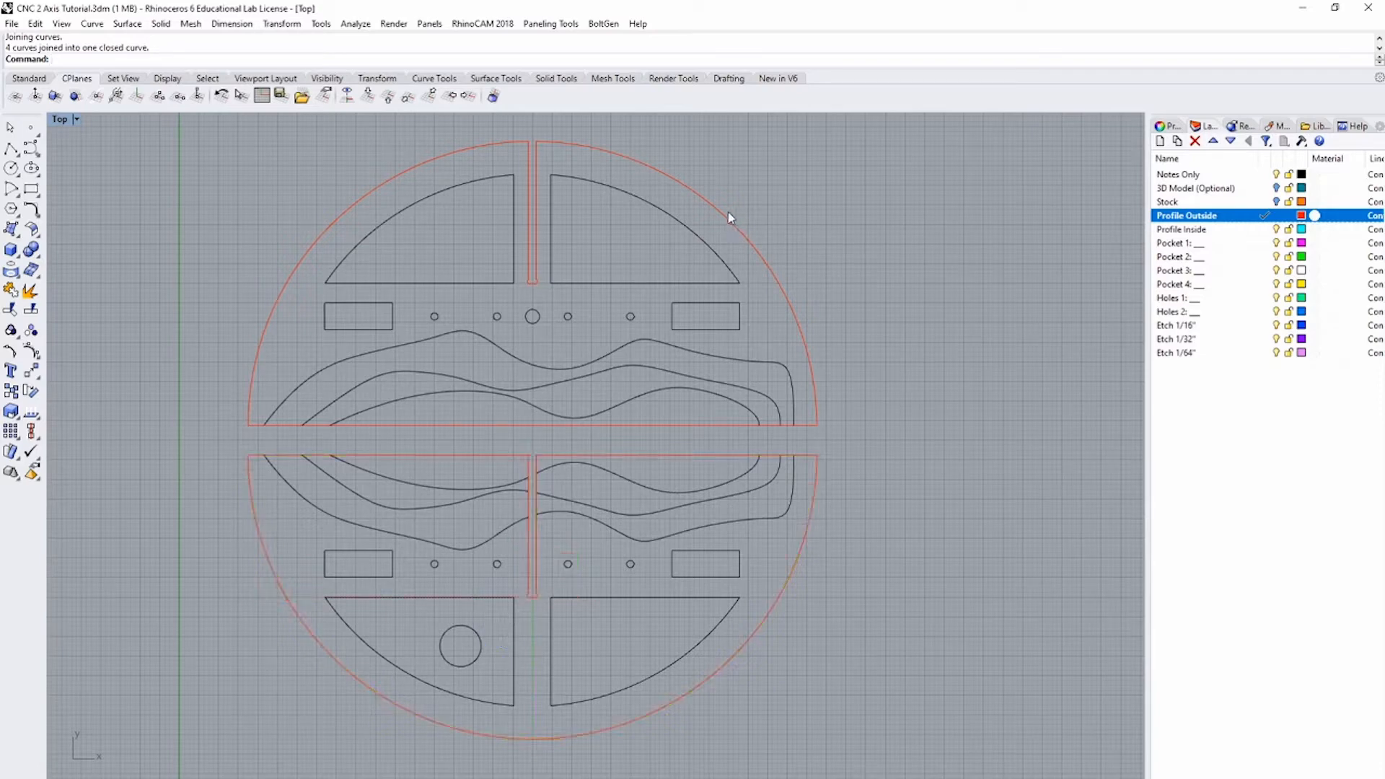
click(728, 213)
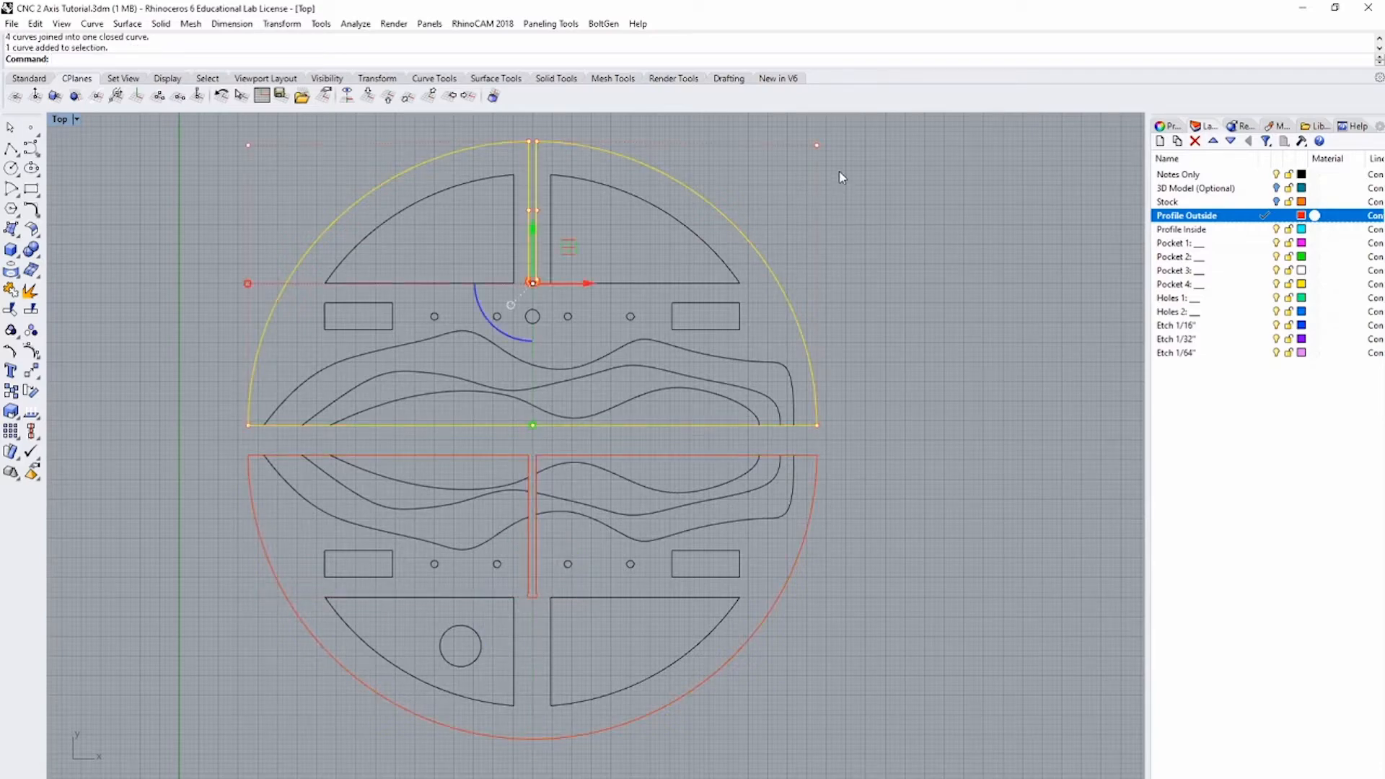
click(683, 303)
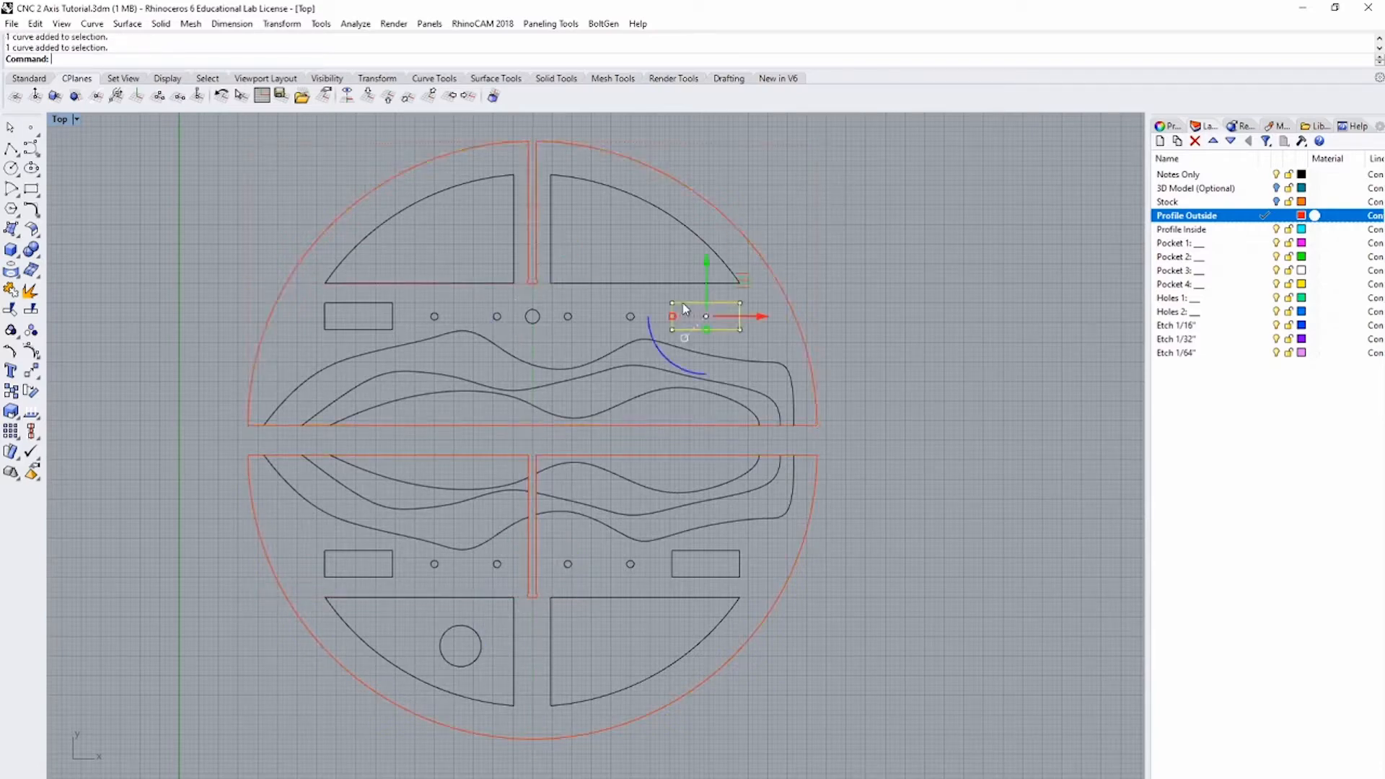
click(630, 317)
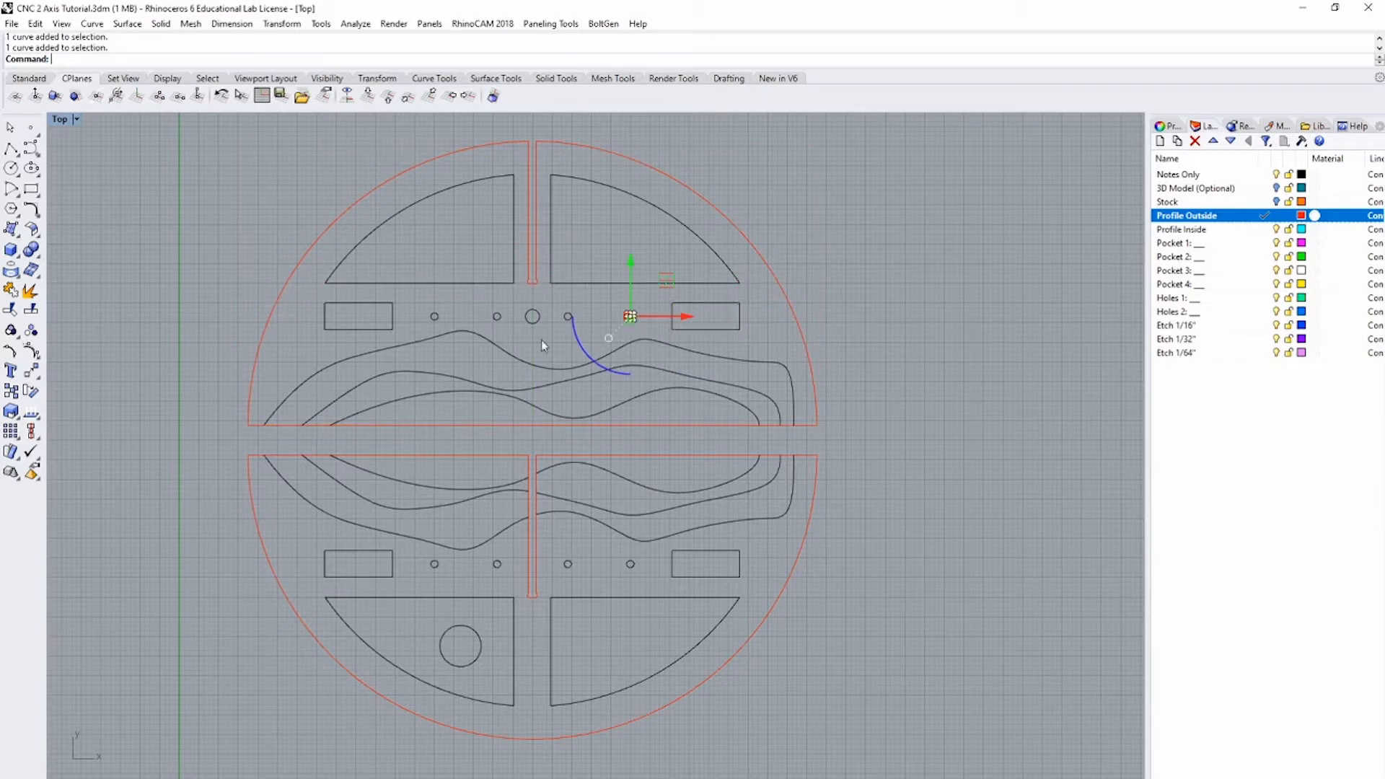
click(746, 361)
click(717, 394)
click(646, 371)
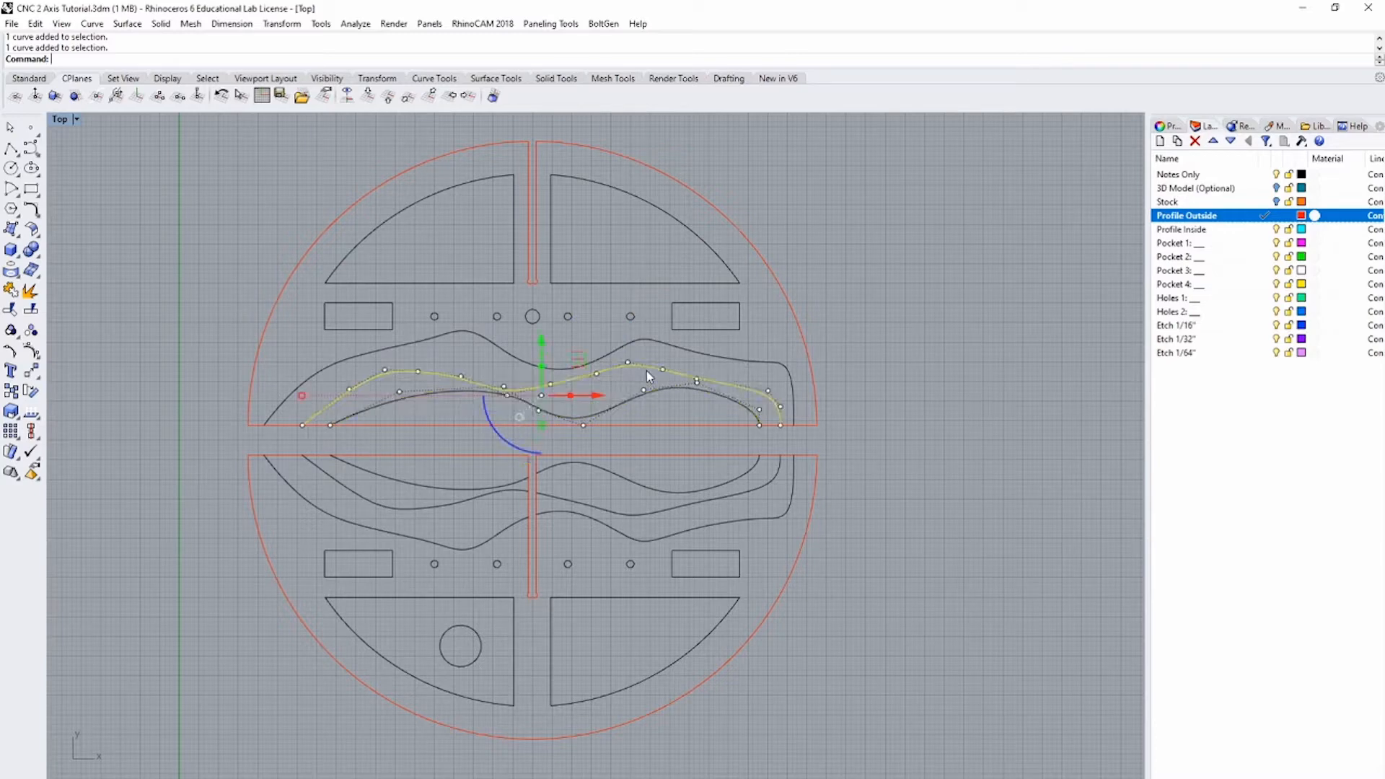
click(621, 286)
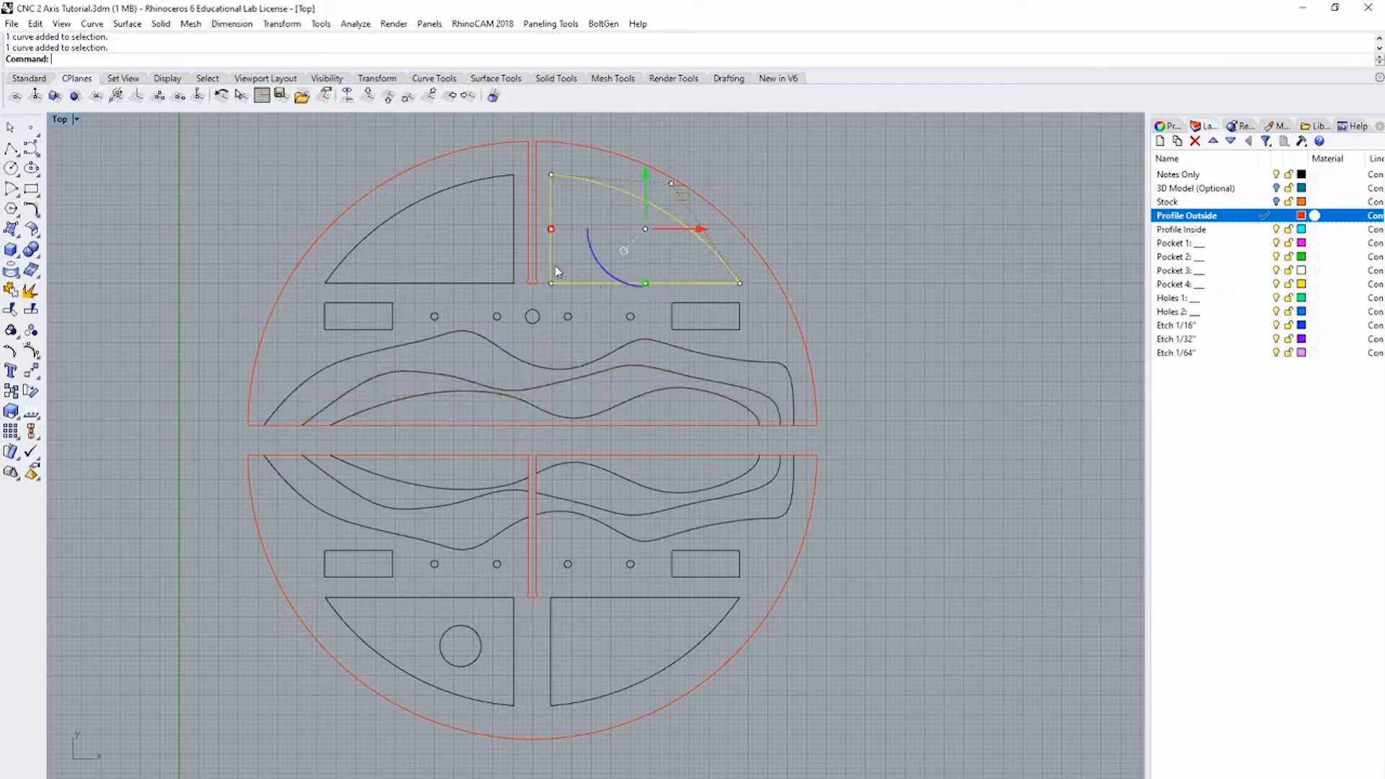
click(514, 254)
click(530, 186)
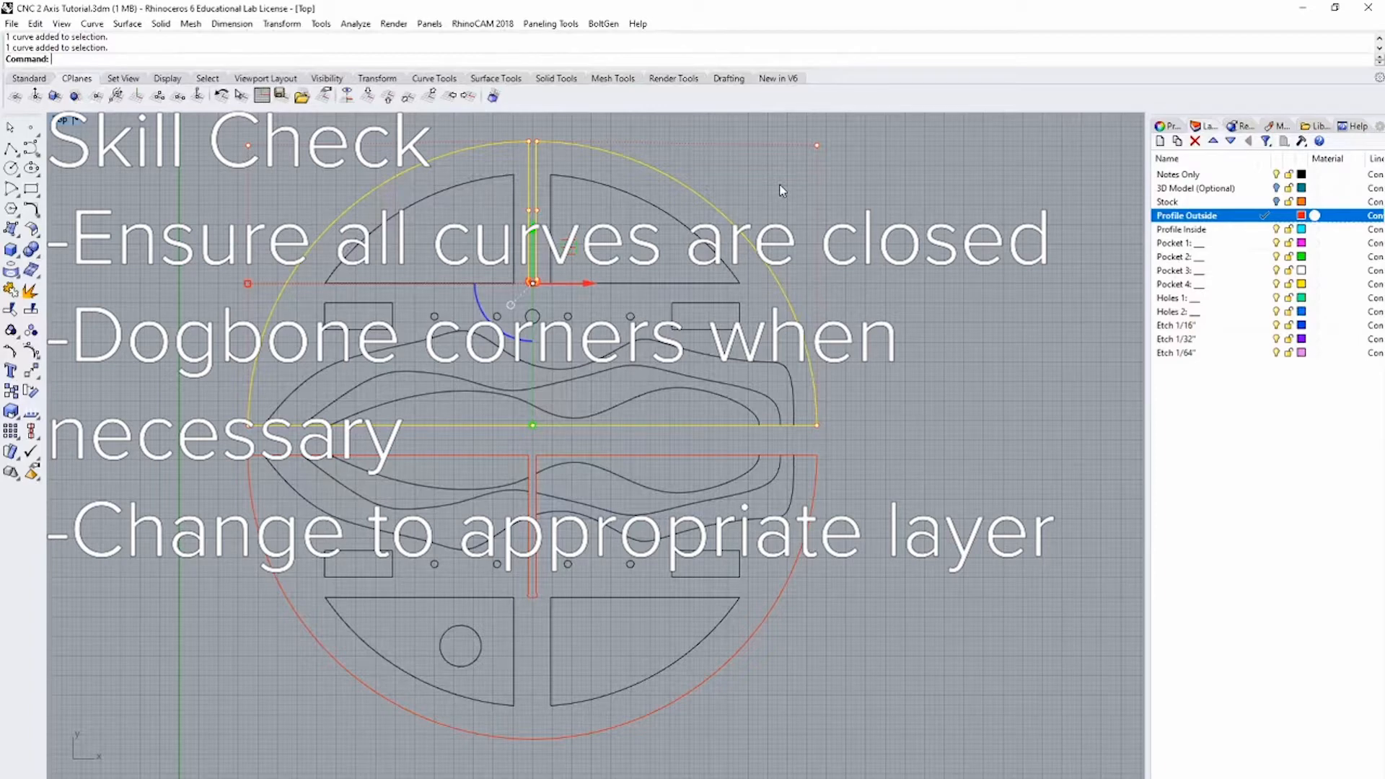
Step: Undo the last layer change and assign the four small rectangles to the Profile Inside layer
key(ctrl+z)
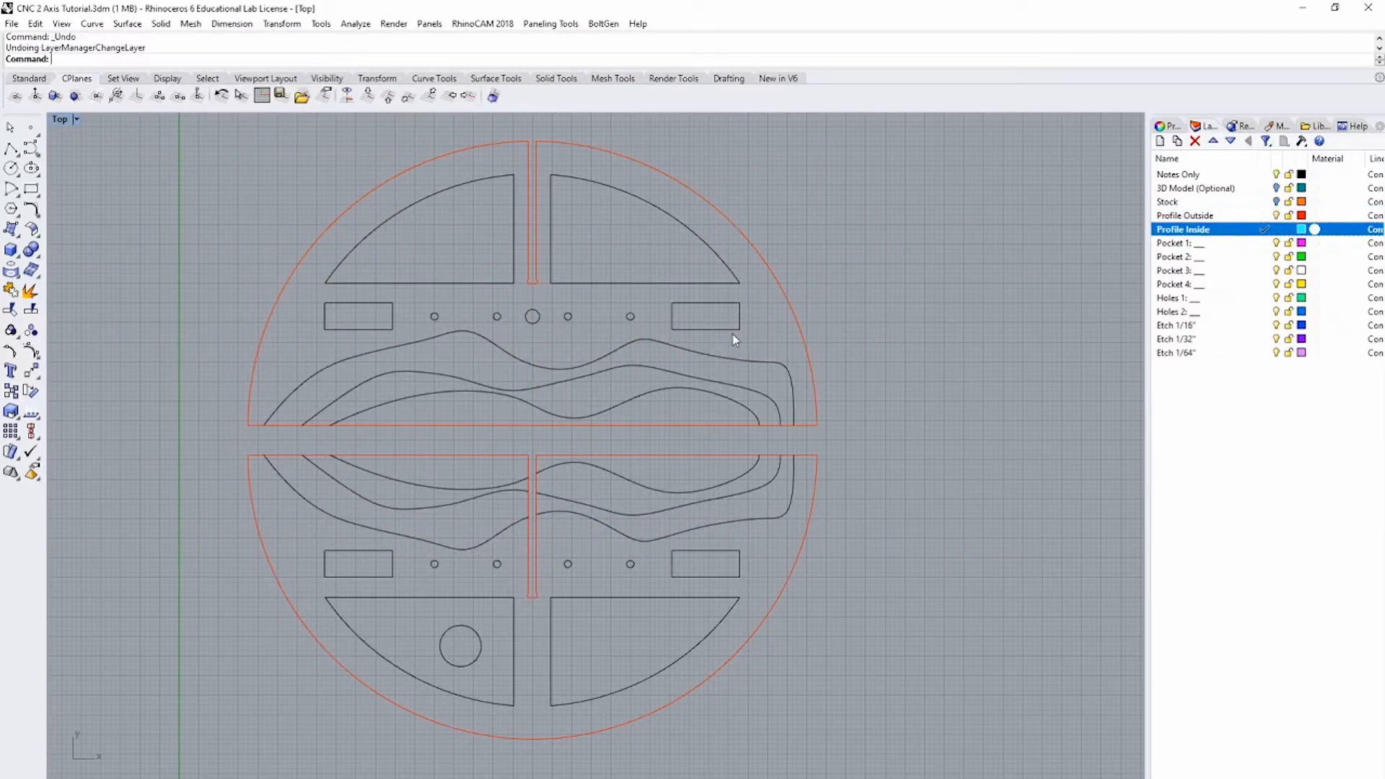
click(678, 329)
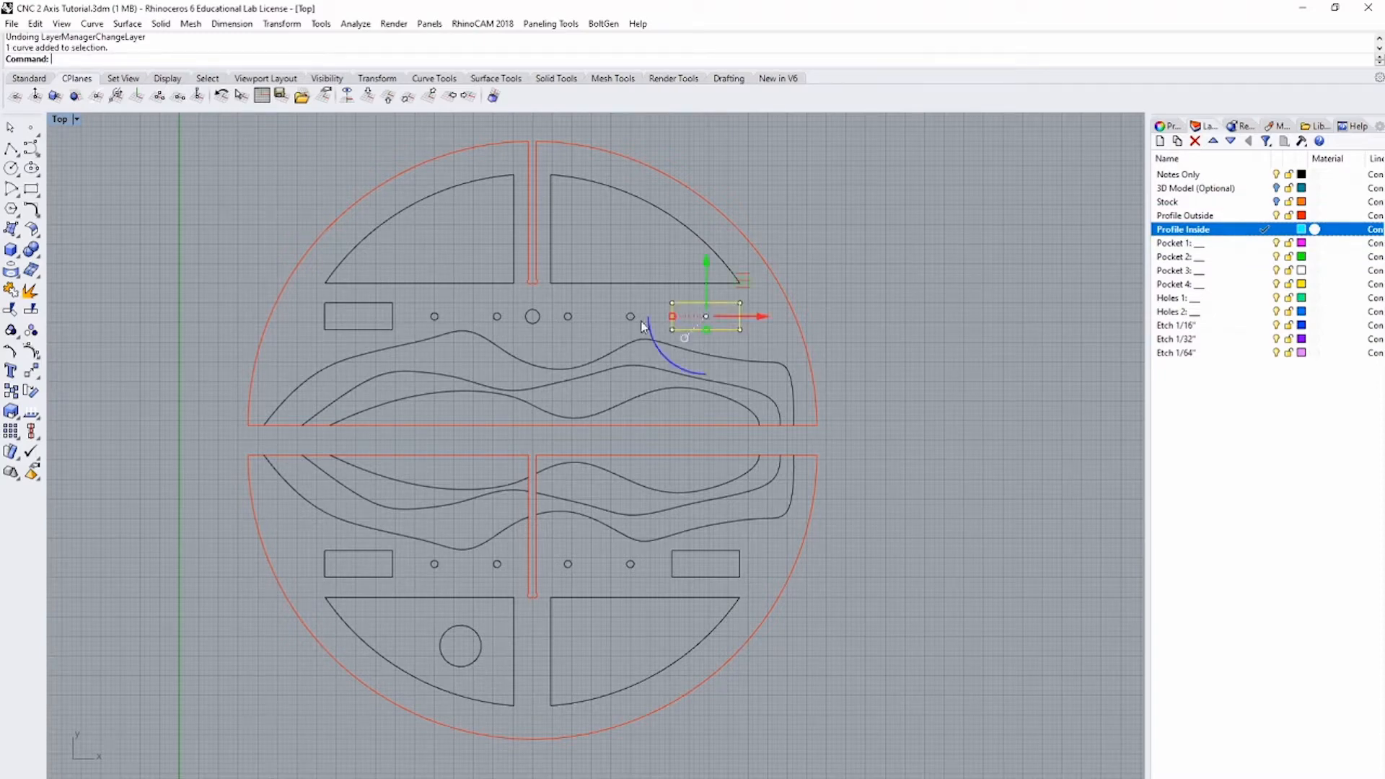
shift+click(394, 317)
shift+click(328, 553)
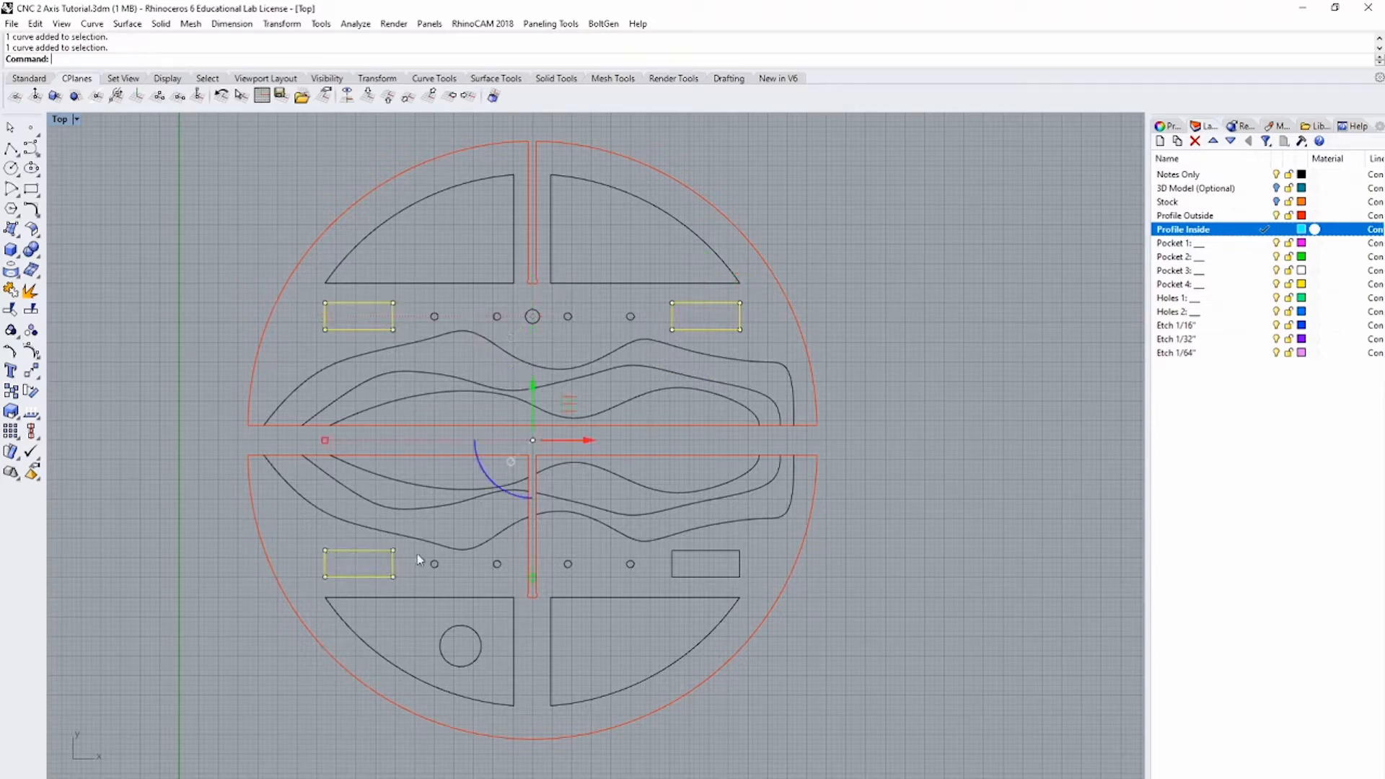
right_click(1197, 229)
click(1285, 476)
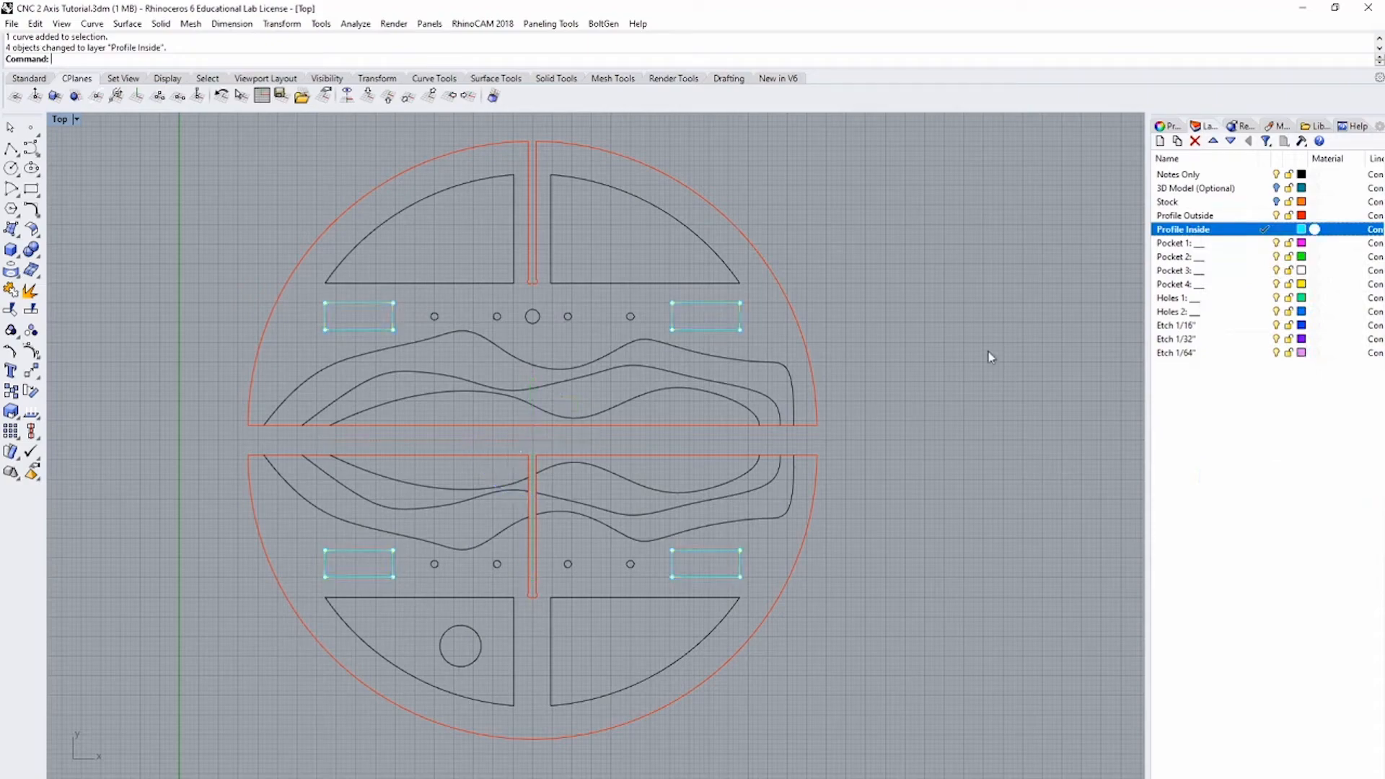
Step: Inspect the corners of a Profile Inside rectangle up close and examine the slots and overall linework in perspective
scroll(781, 313, up, 10)
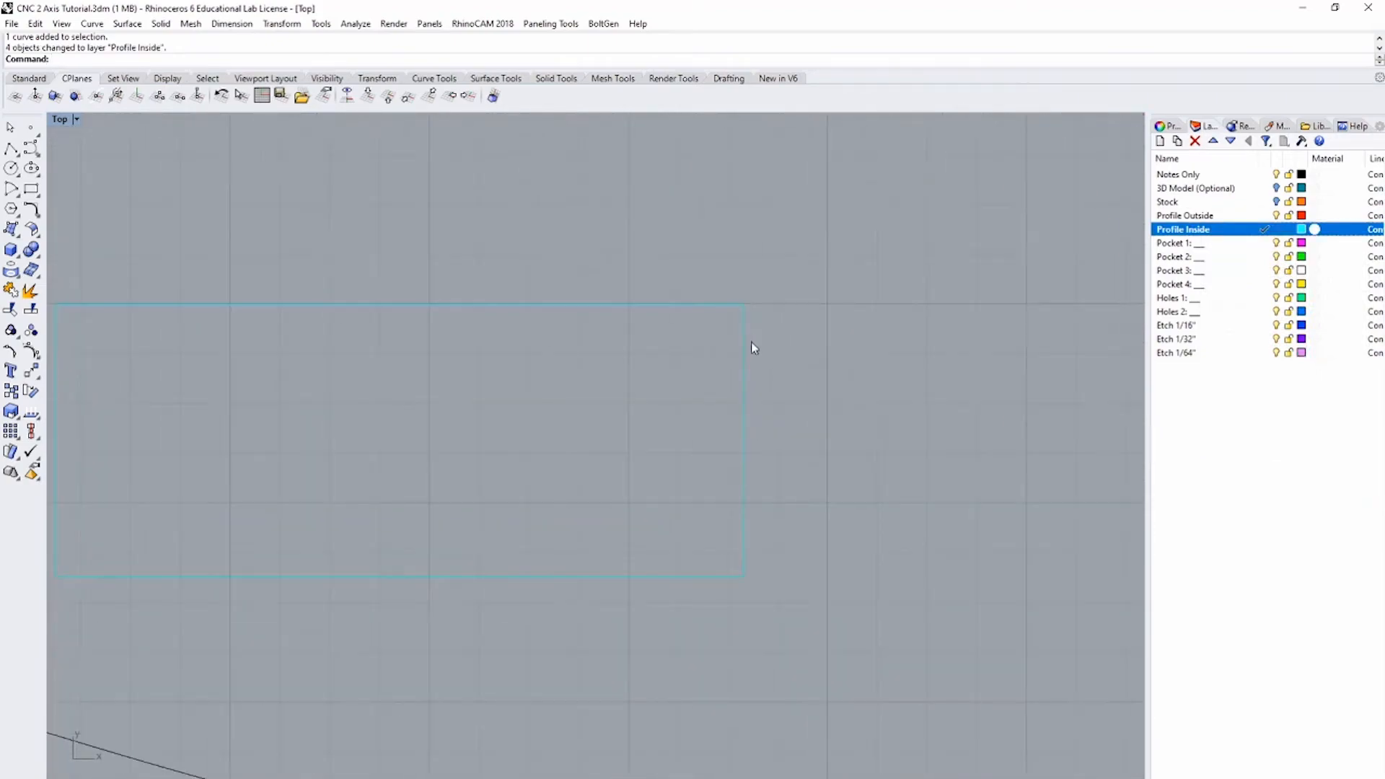
scroll(747, 354, down, 10)
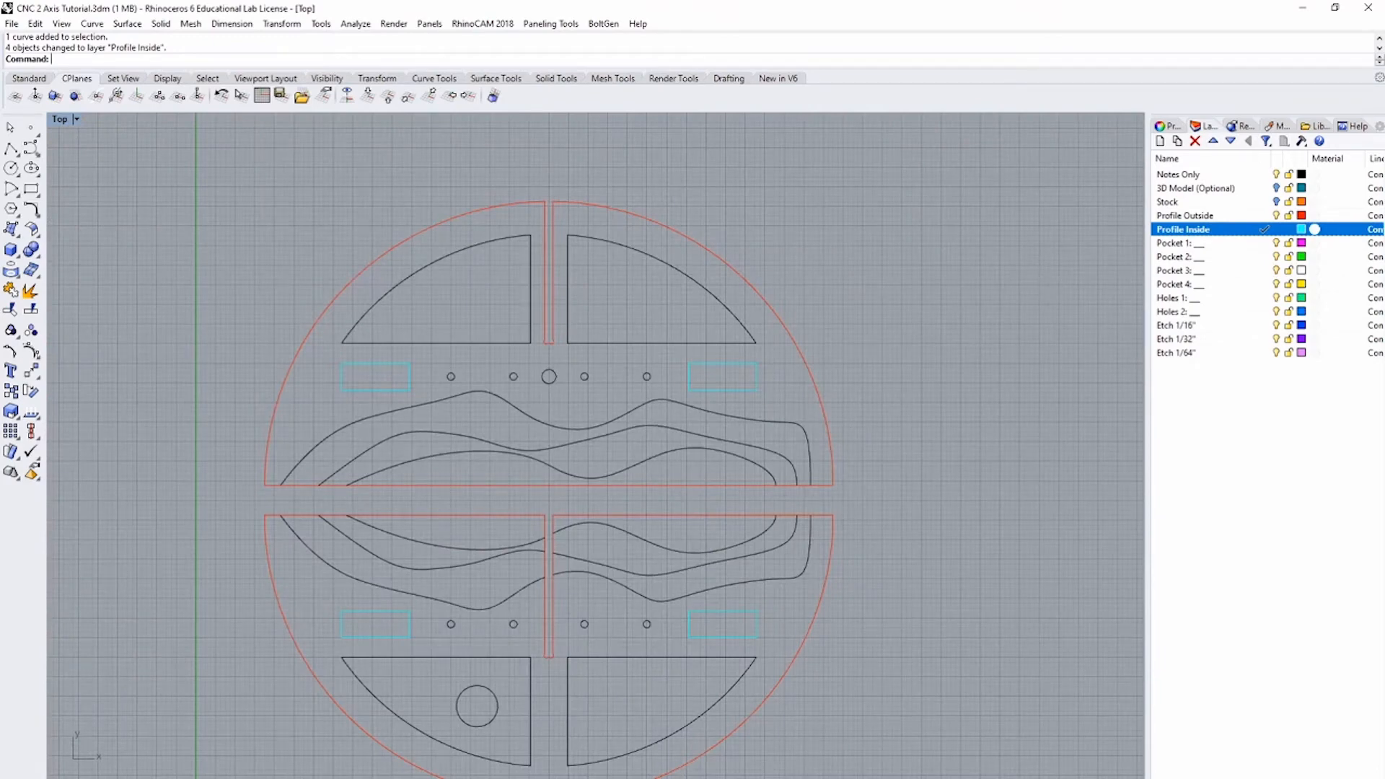
key(ctrl+F4)
right_drag(820, 475, 590, 326)
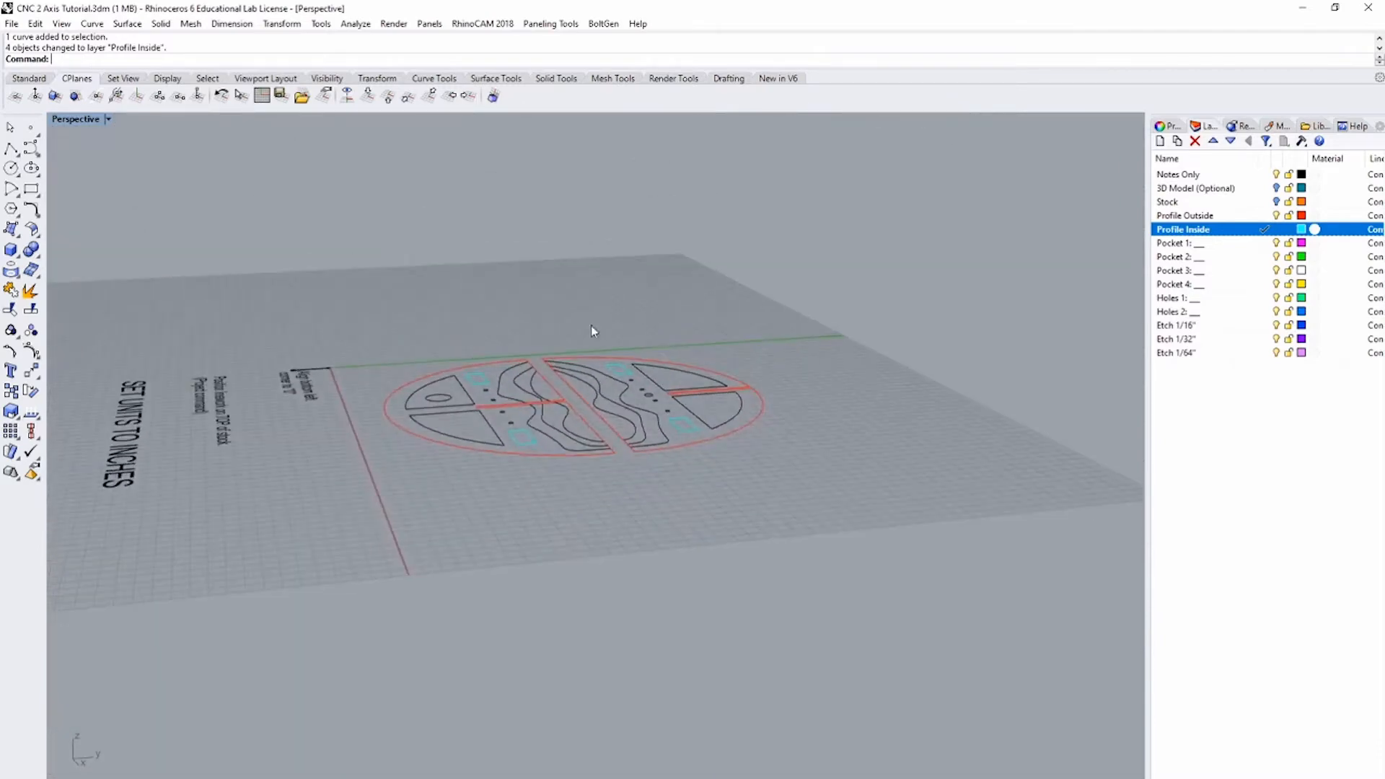
scroll(500, 396, up, 6)
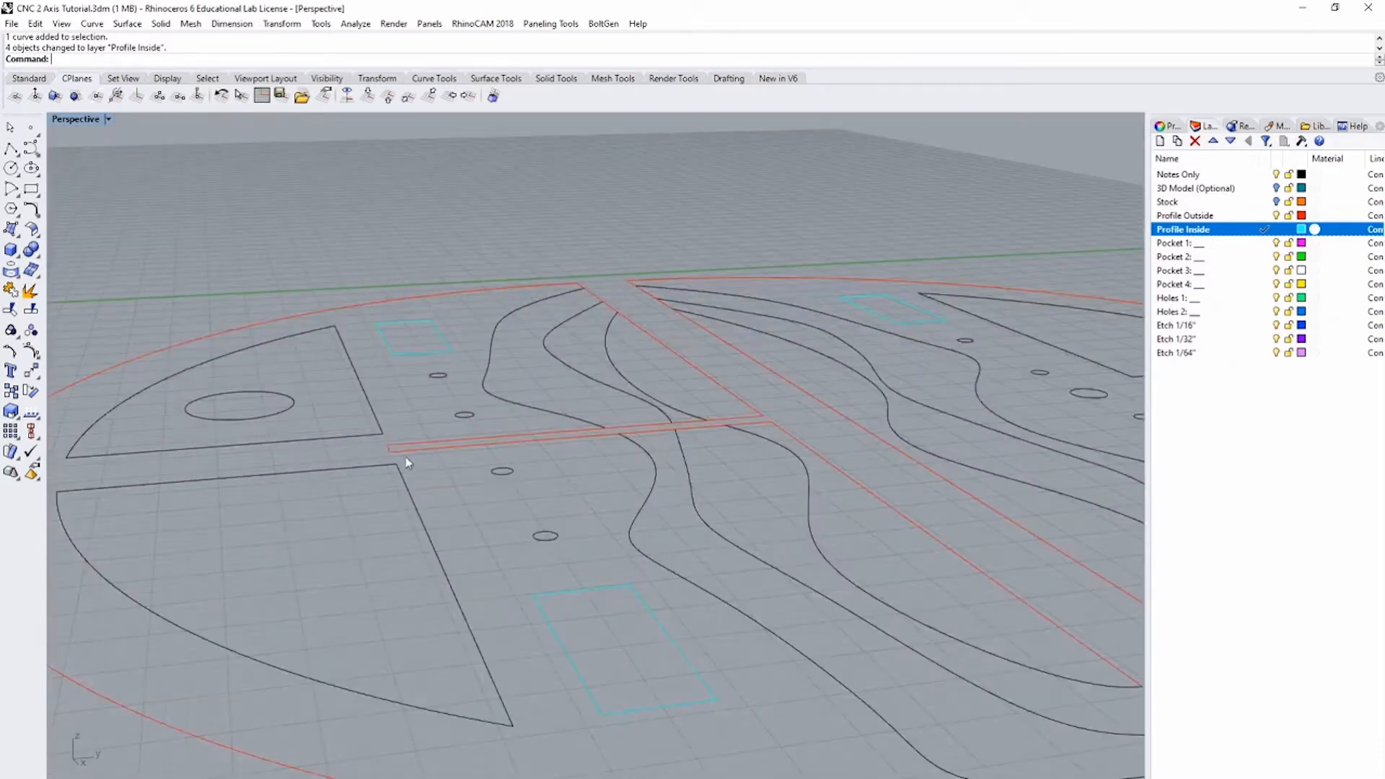
scroll(417, 417, down, 4)
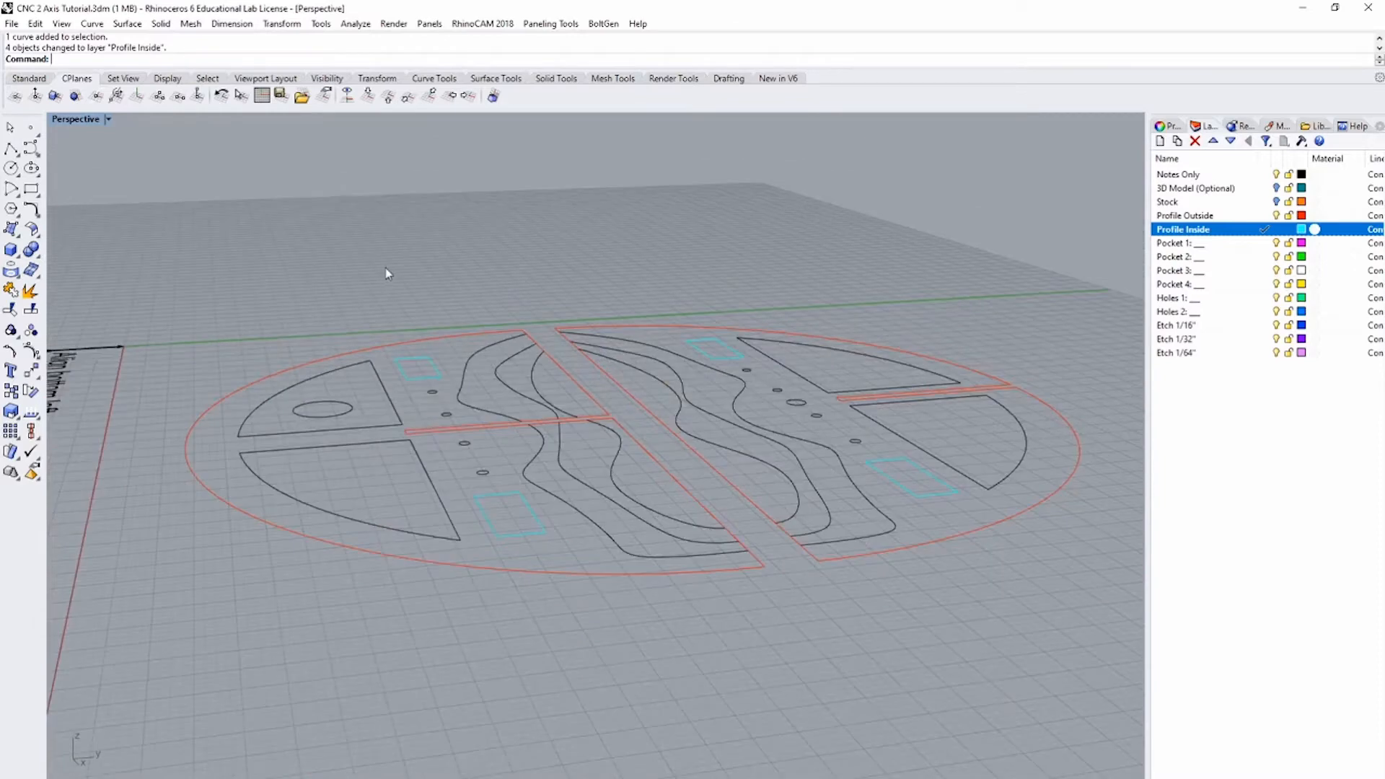
right_drag(386, 267, 581, 386)
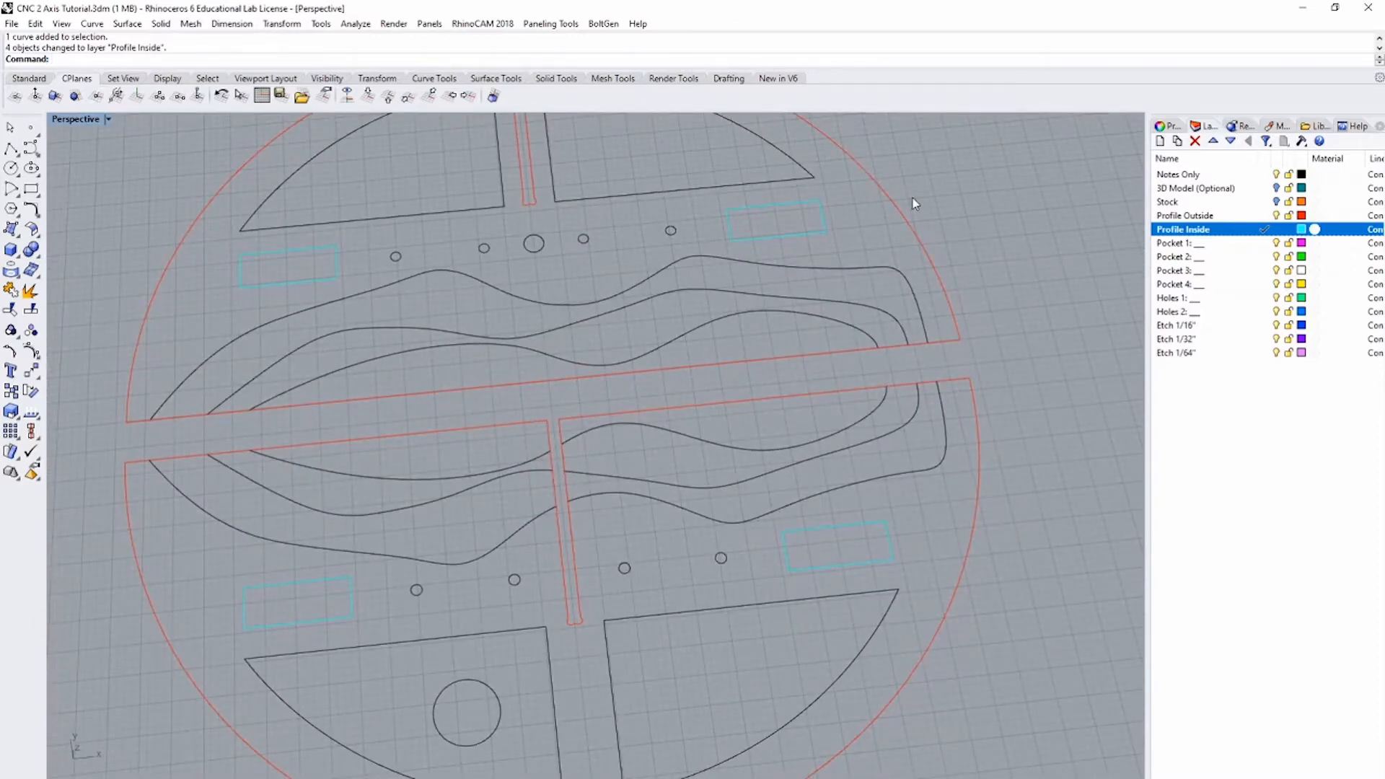
right_drag(912, 197, 903, 246)
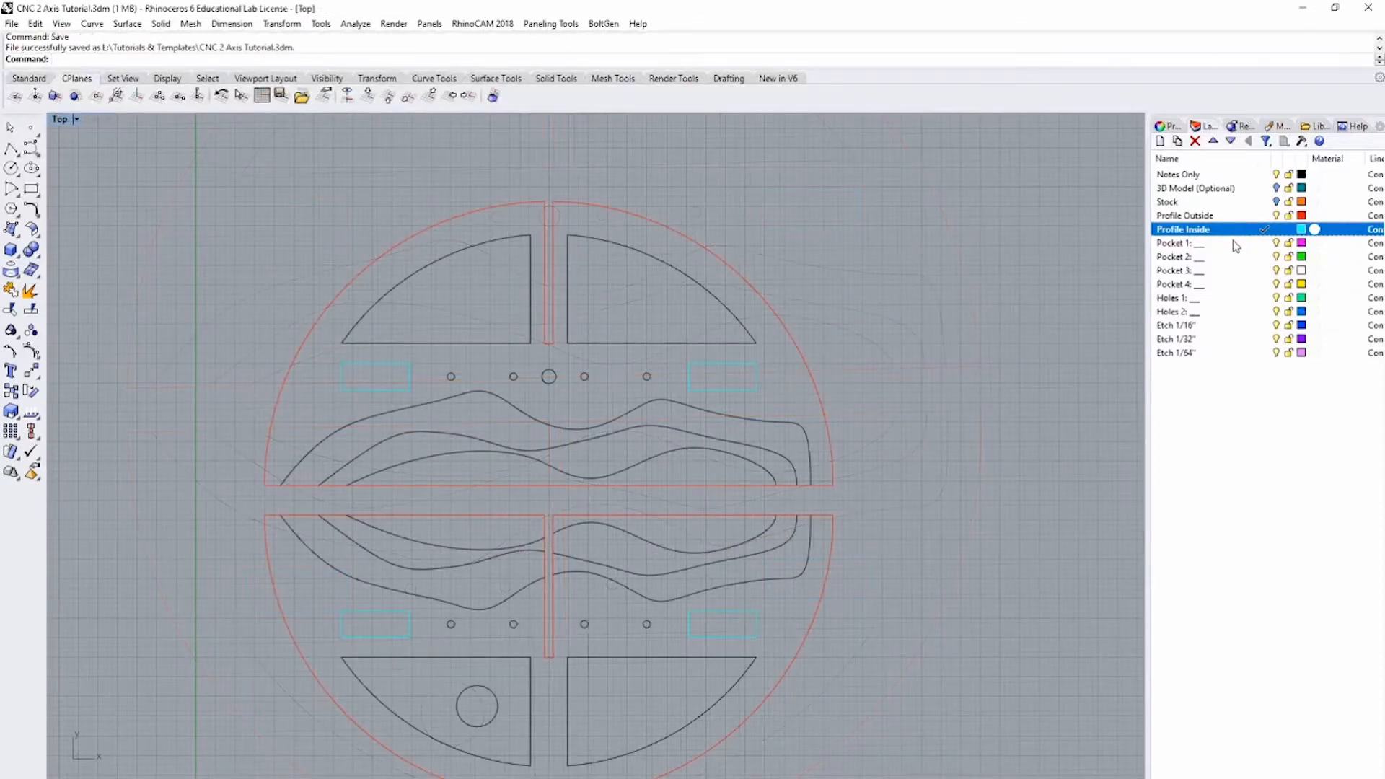
Step: Make Pocket 1 the current layer and assign the upper-left quarter-shaped curve to it
click(1230, 244)
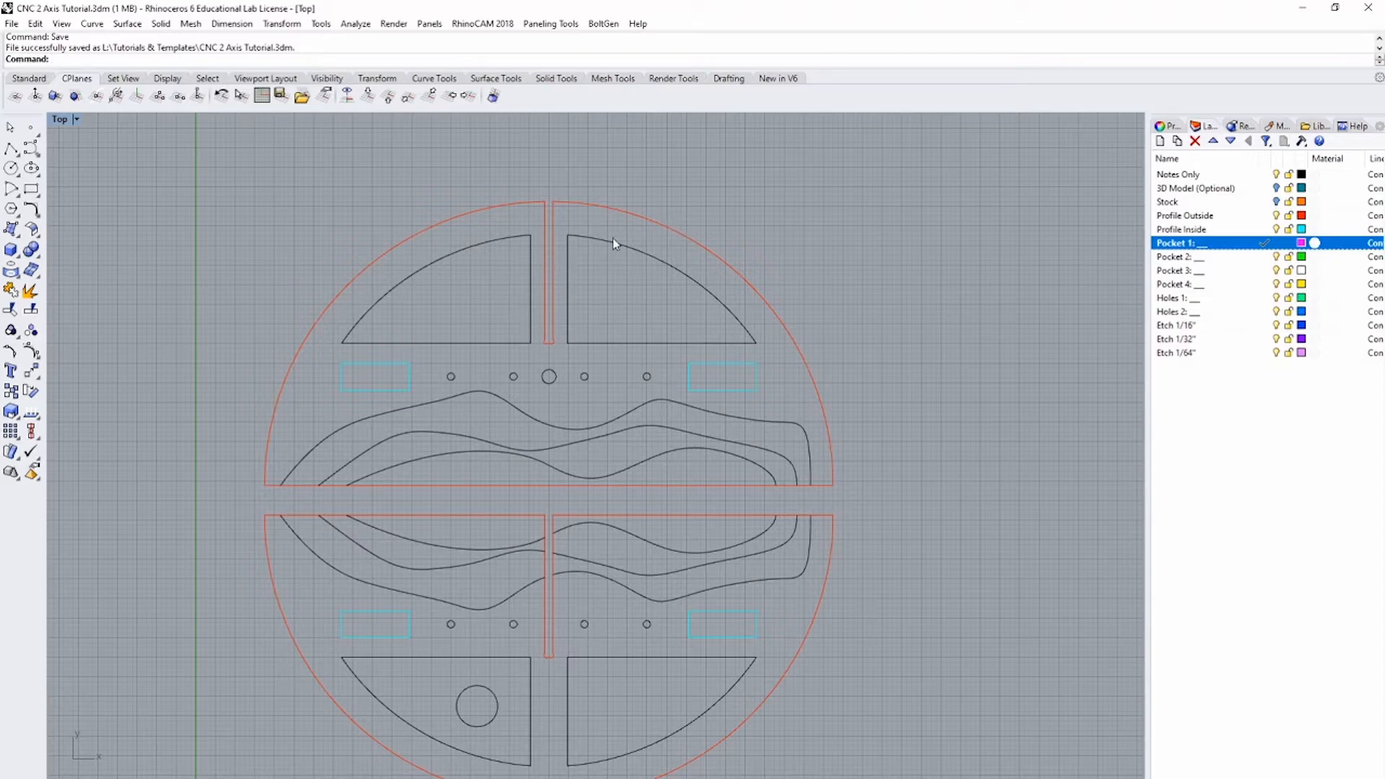
click(531, 244)
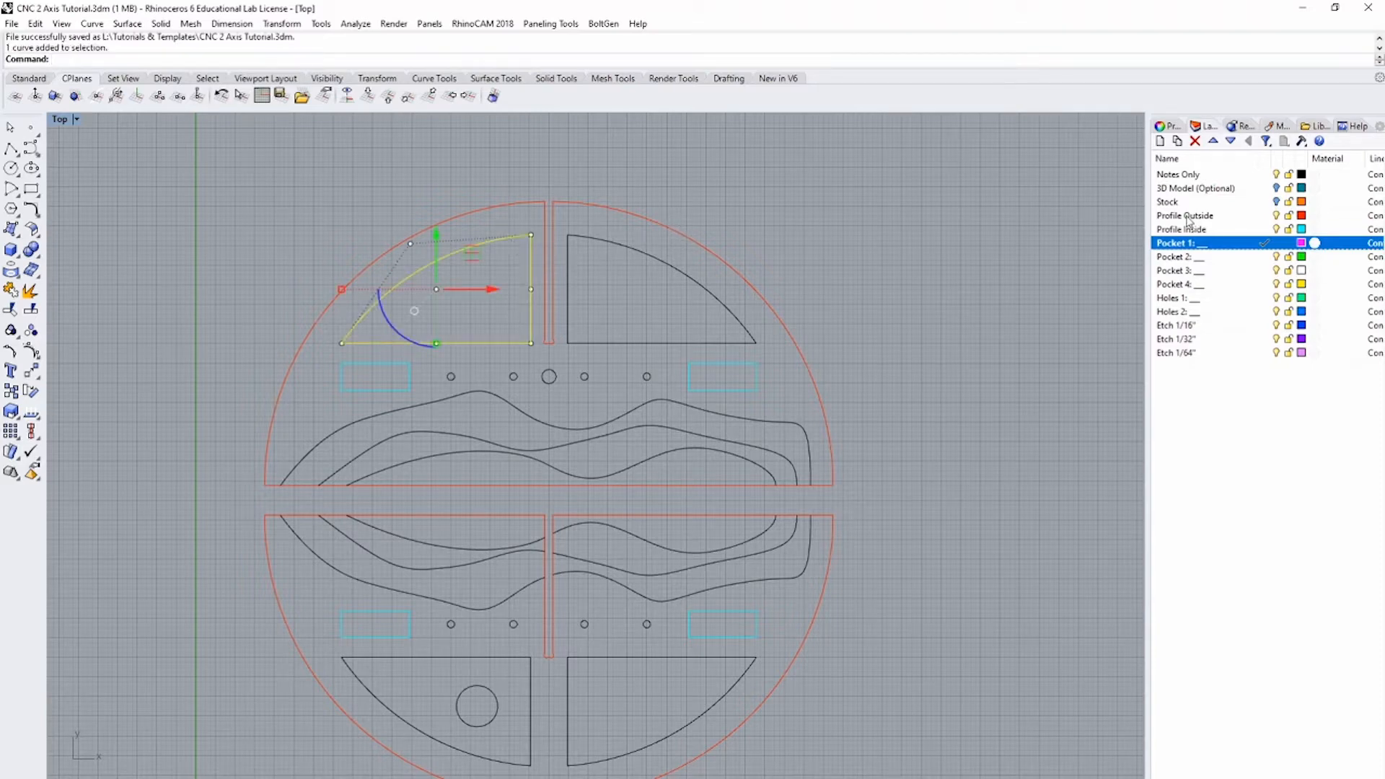
right_click(1231, 248)
click(1284, 493)
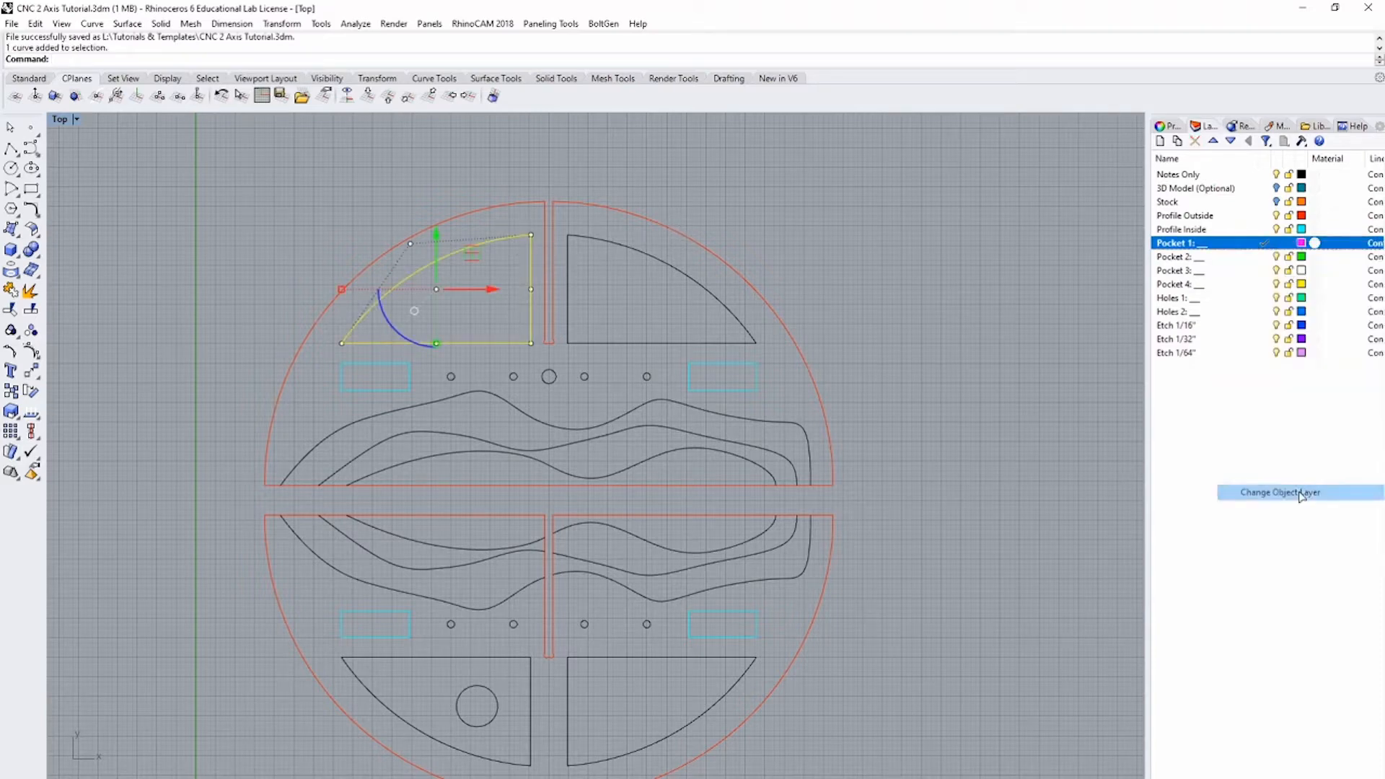
Step: Assign the upper-right quarter-shaped curve to the Pocket 2 layer
click(681, 296)
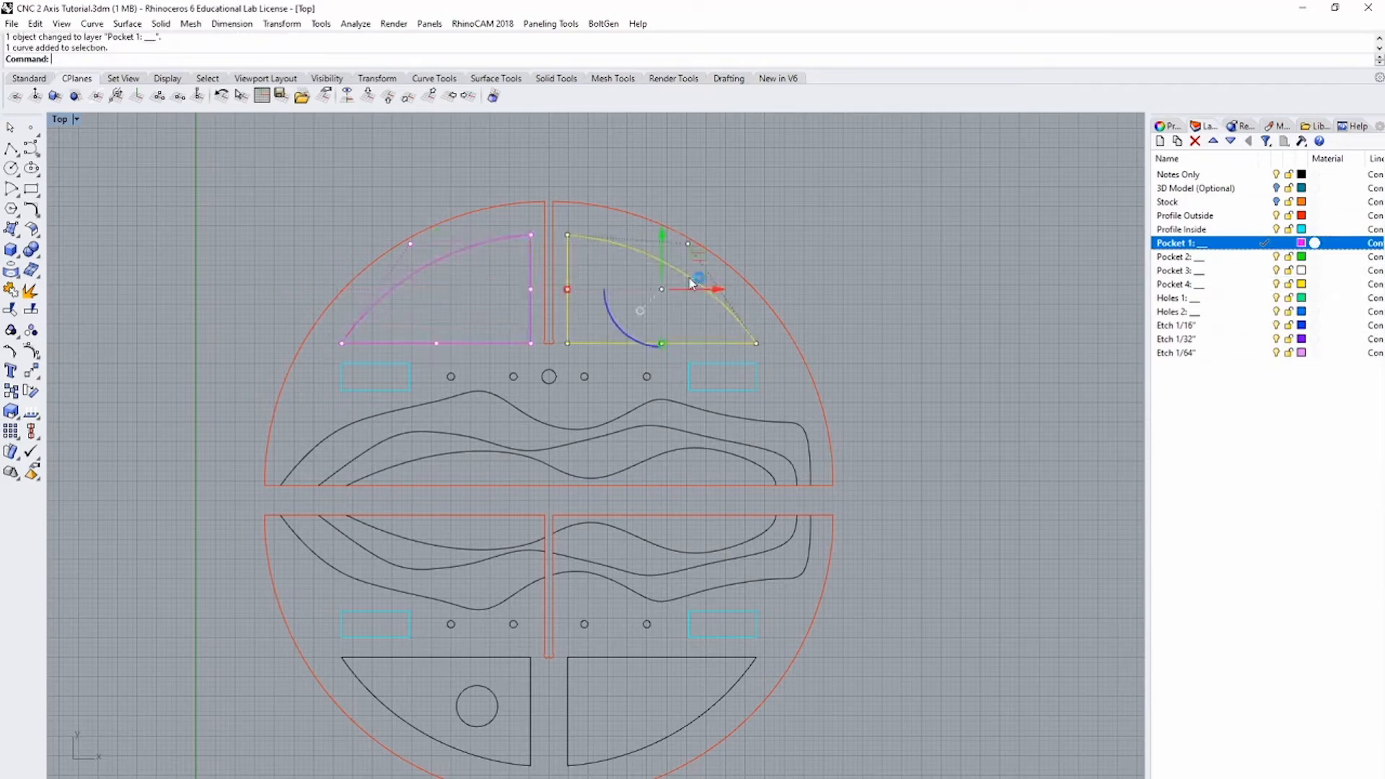
click(1187, 261)
right_click(1186, 263)
click(1269, 508)
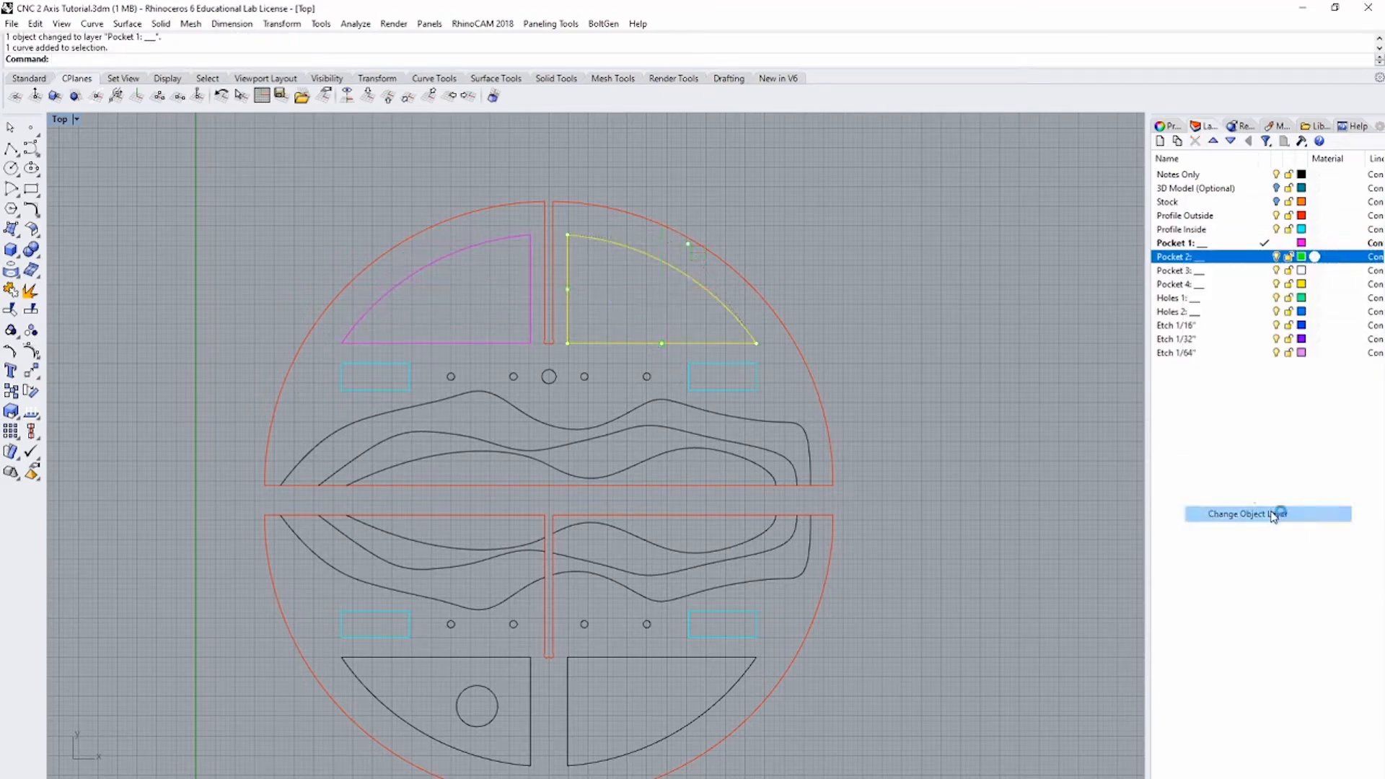
Step: Assign the lower-right quarter-shaped curve to the Pocket 3 layer
click(689, 662)
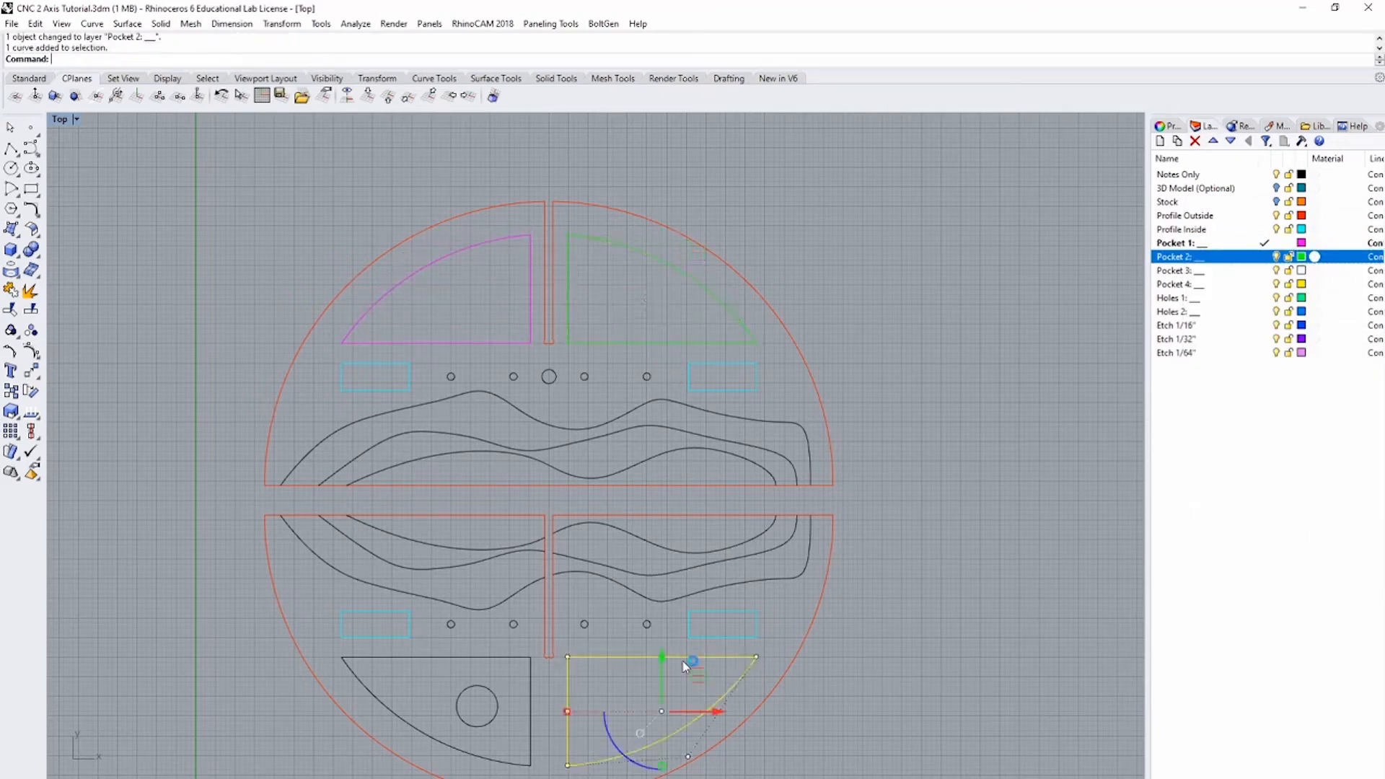
click(1224, 274)
right_click(1220, 279)
click(1269, 509)
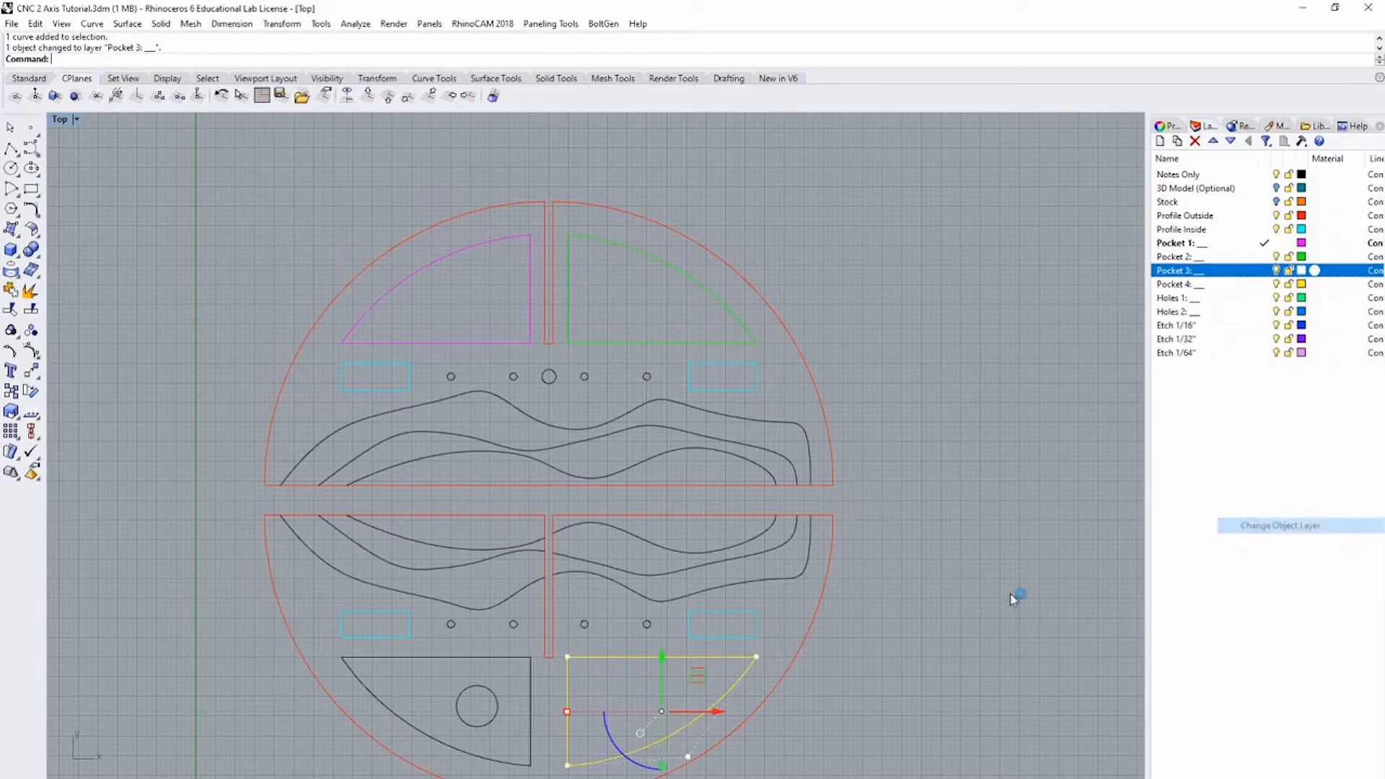
Step: Assign the lower-left quarter-shaped curve around the large circle to the Pocket 4 layer and clear the selection
click(520, 660)
click(1226, 284)
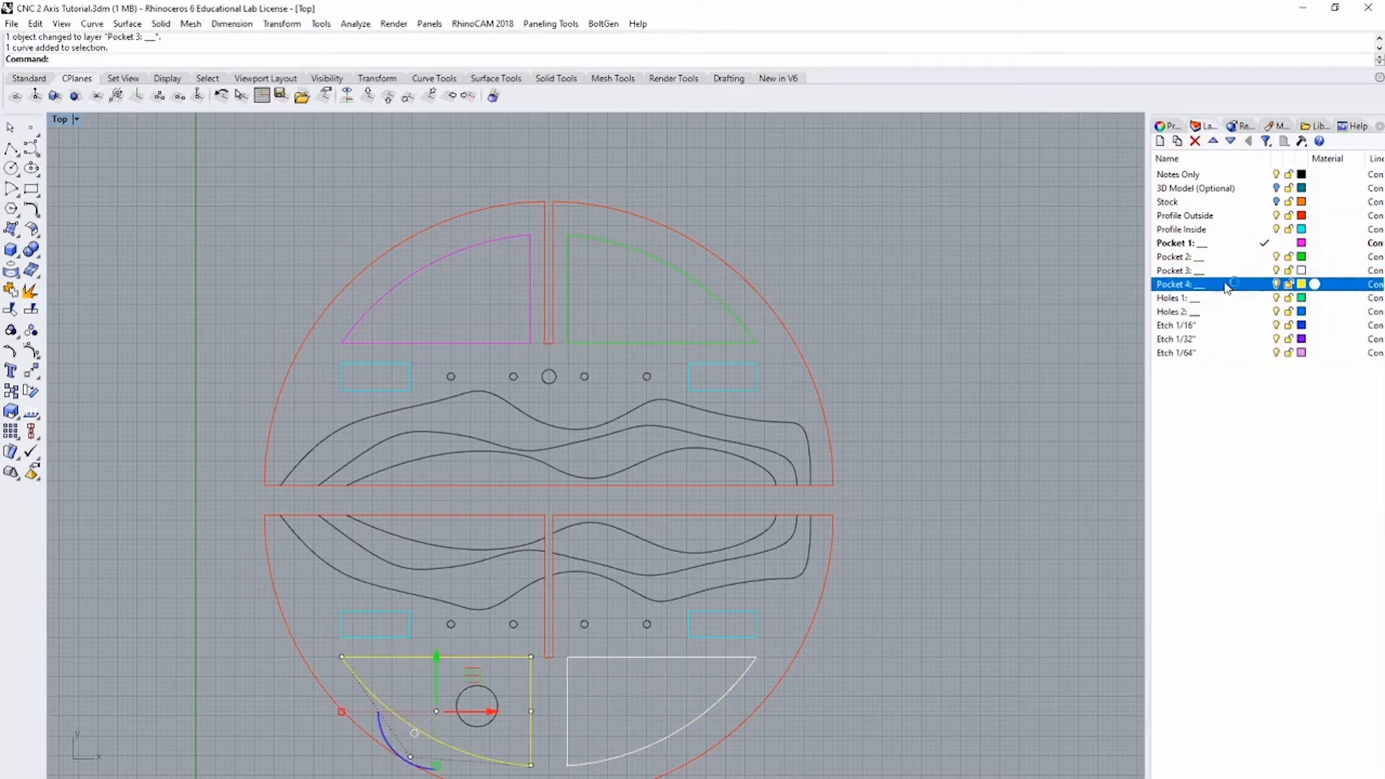
right_click(1219, 285)
click(1279, 534)
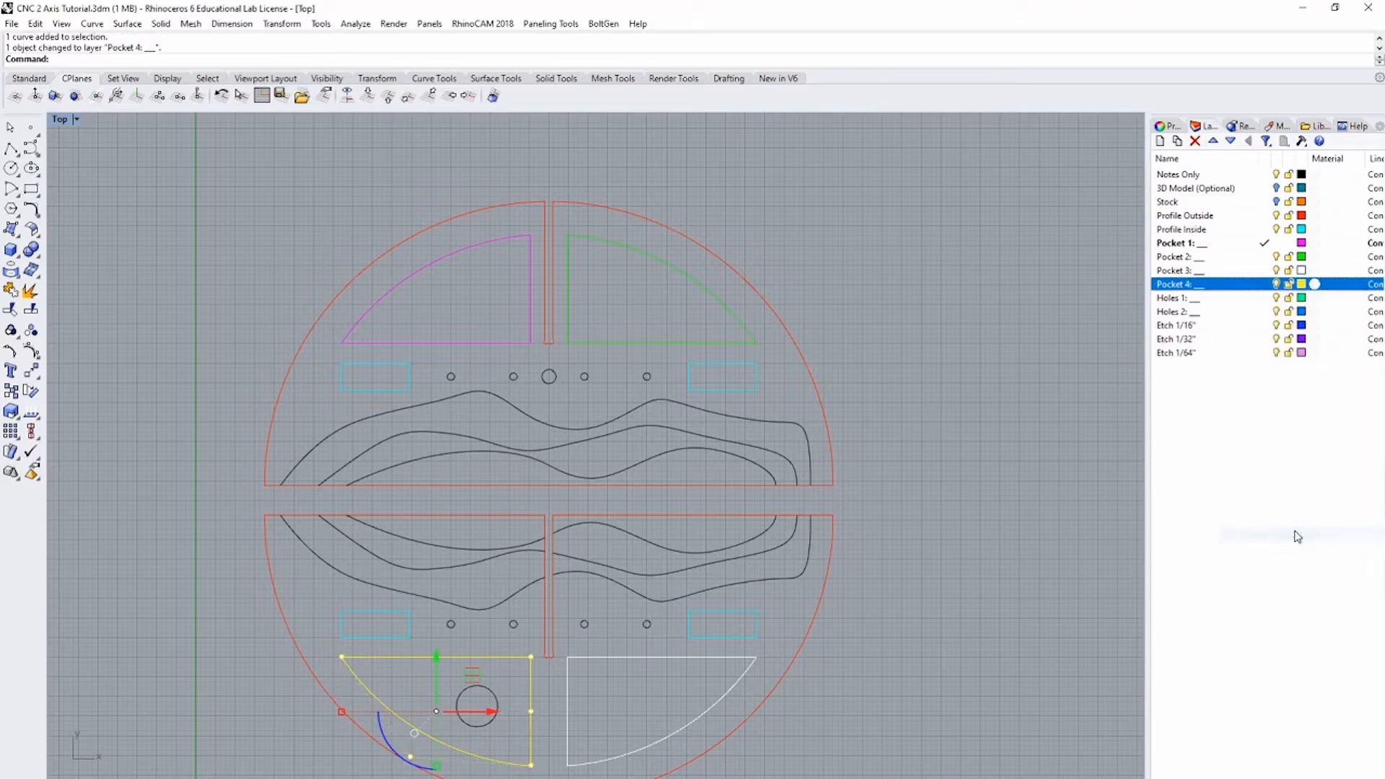
click(671, 276)
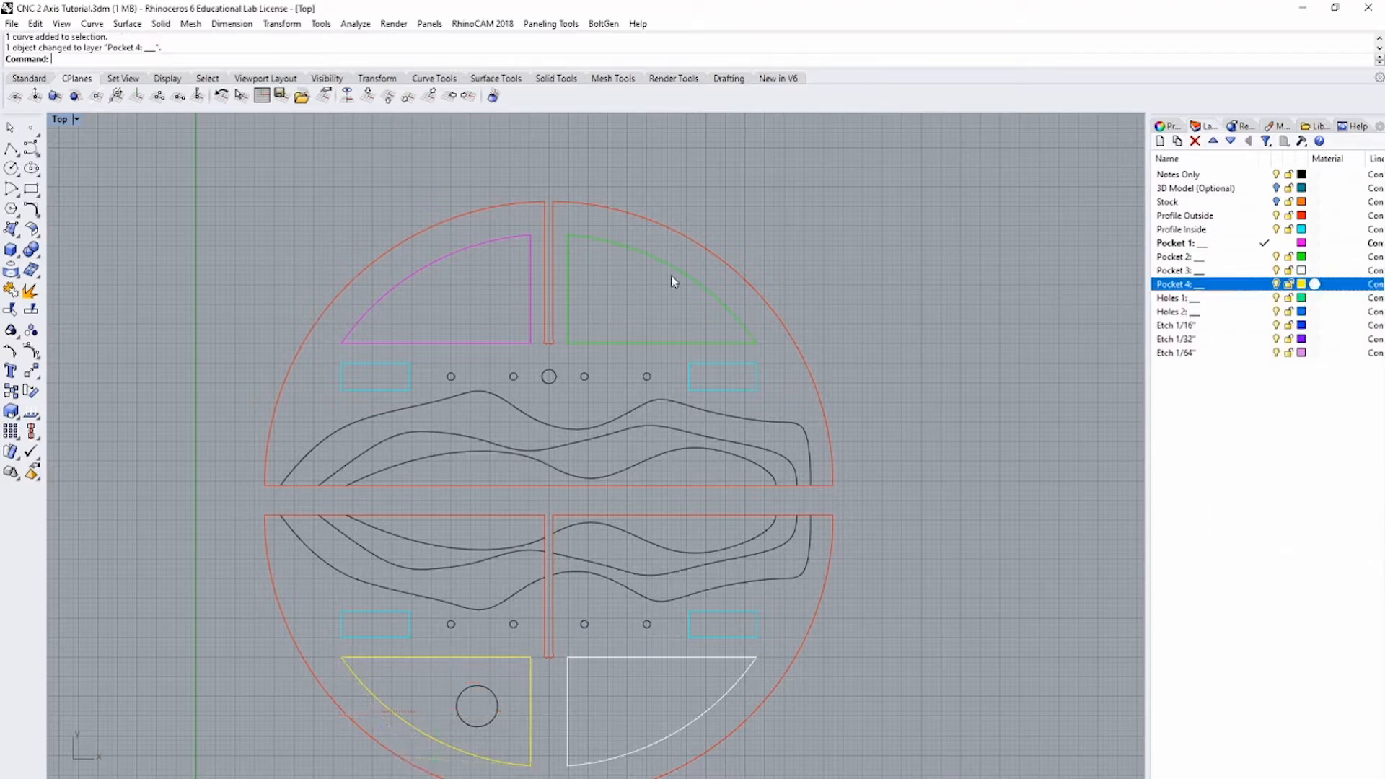
Step: Select the Pocket 1 curve, show the 3D Model (Optional) layer and view that pocket's corner up close in perspective
click(531, 258)
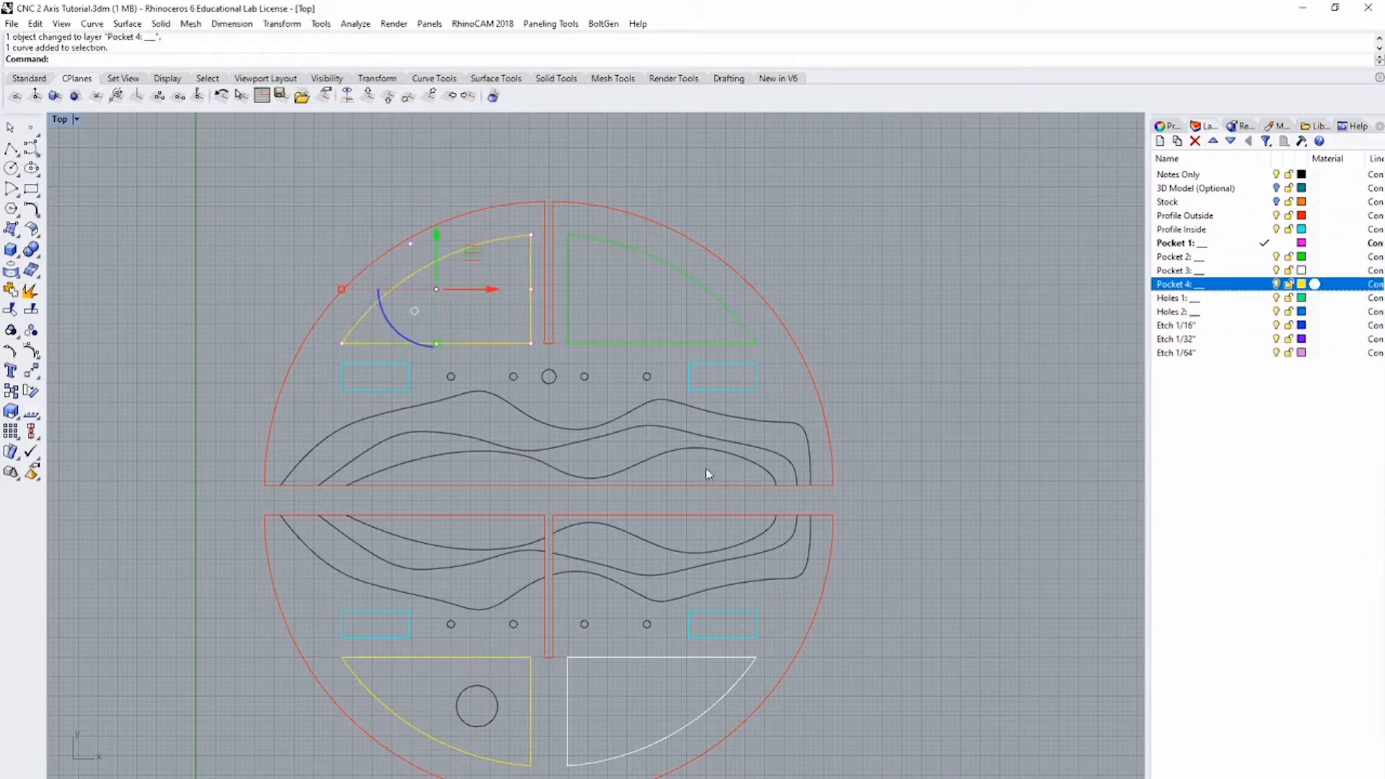
click(1276, 189)
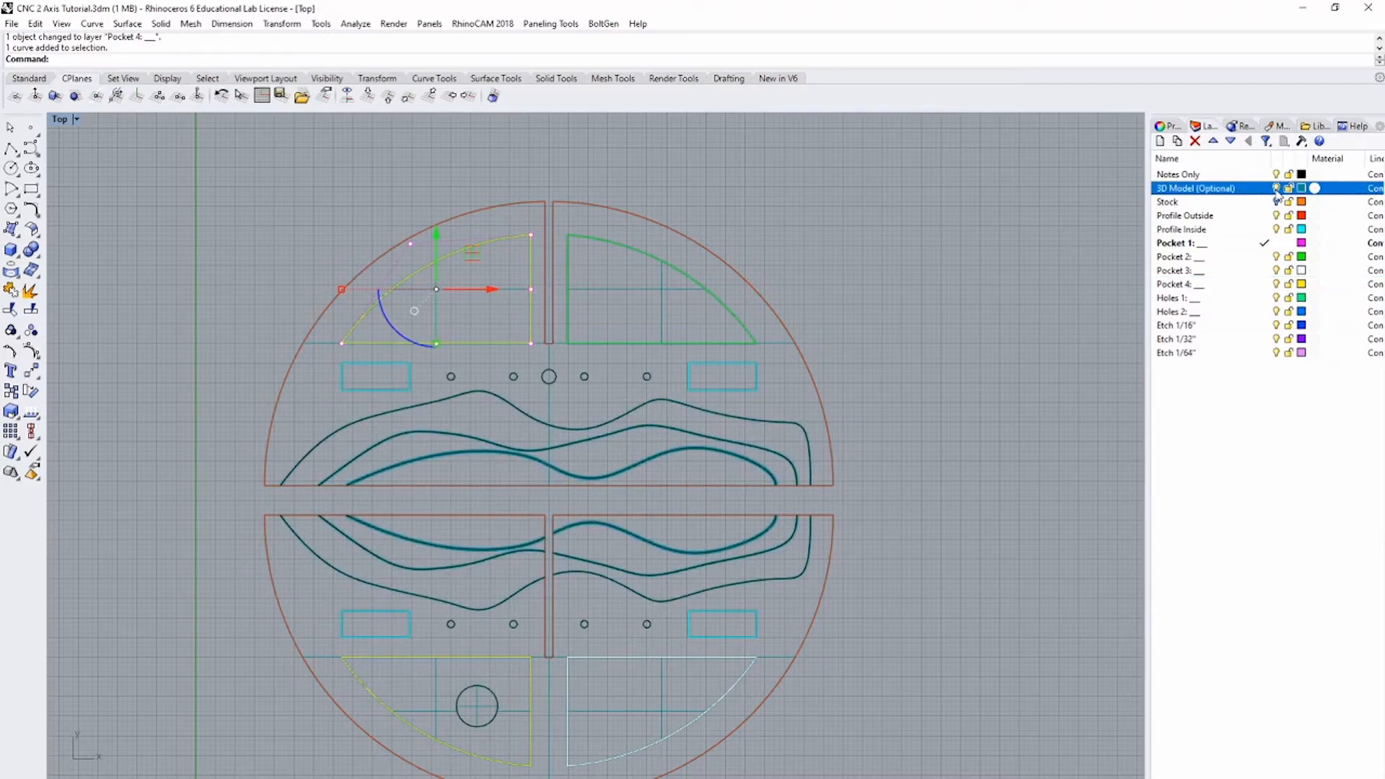
click(94, 776)
right_drag(193, 635, 256, 397)
scroll(238, 354, up, 8)
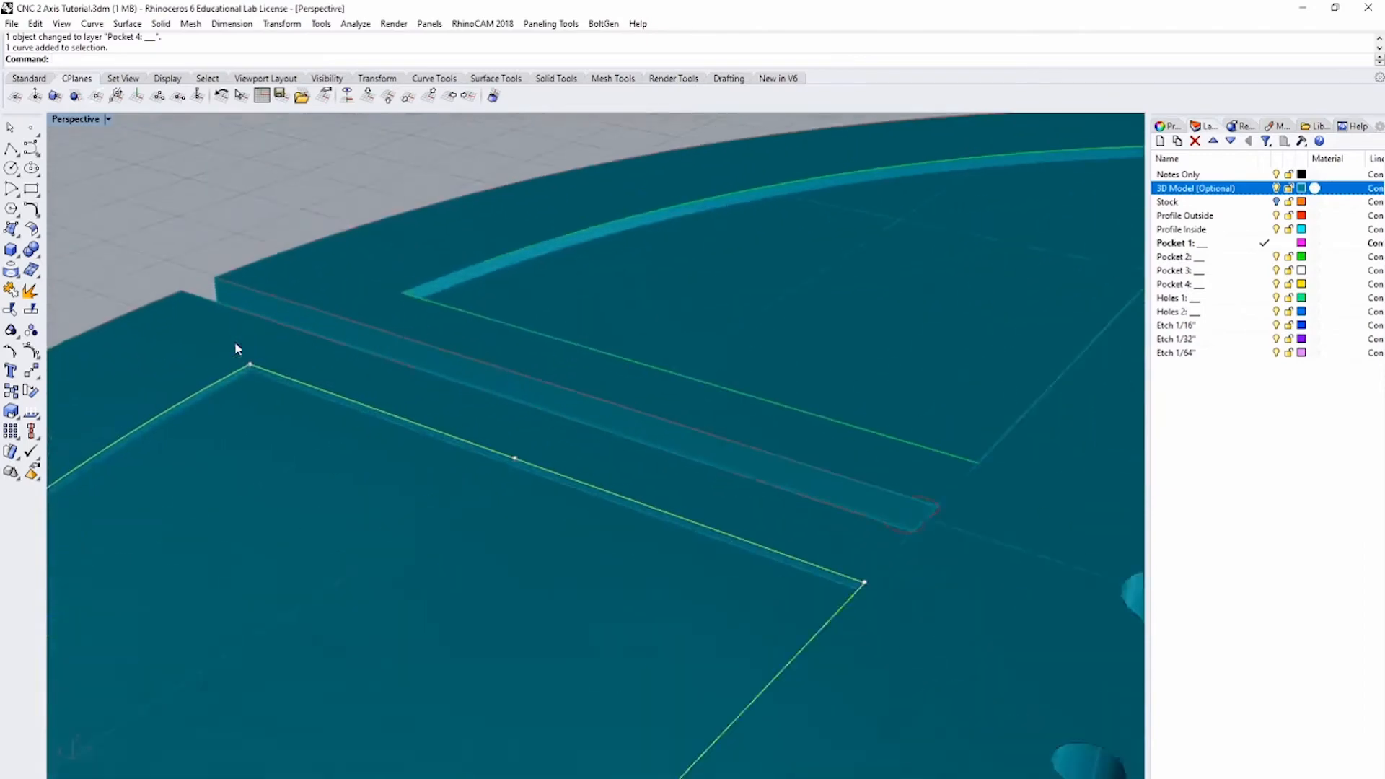
click(12, 150)
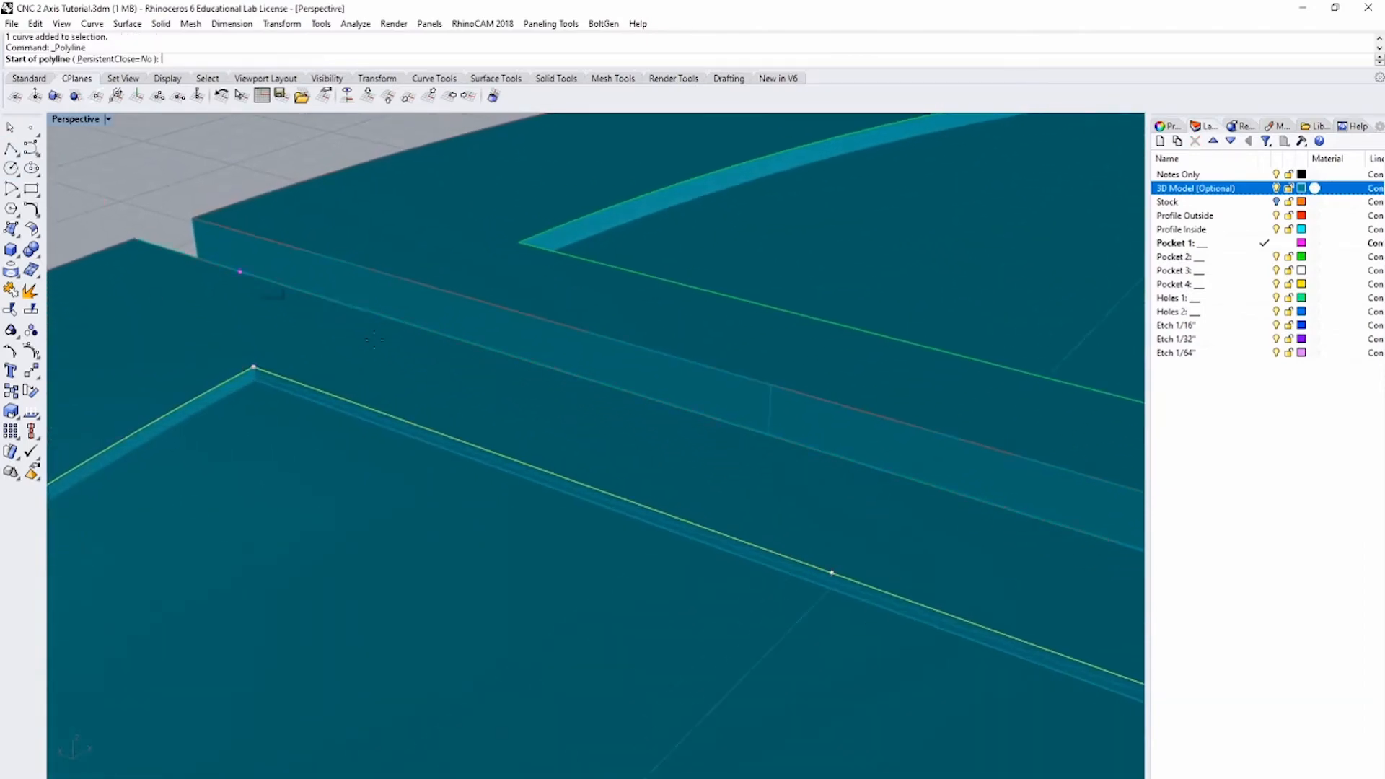
click(254, 366)
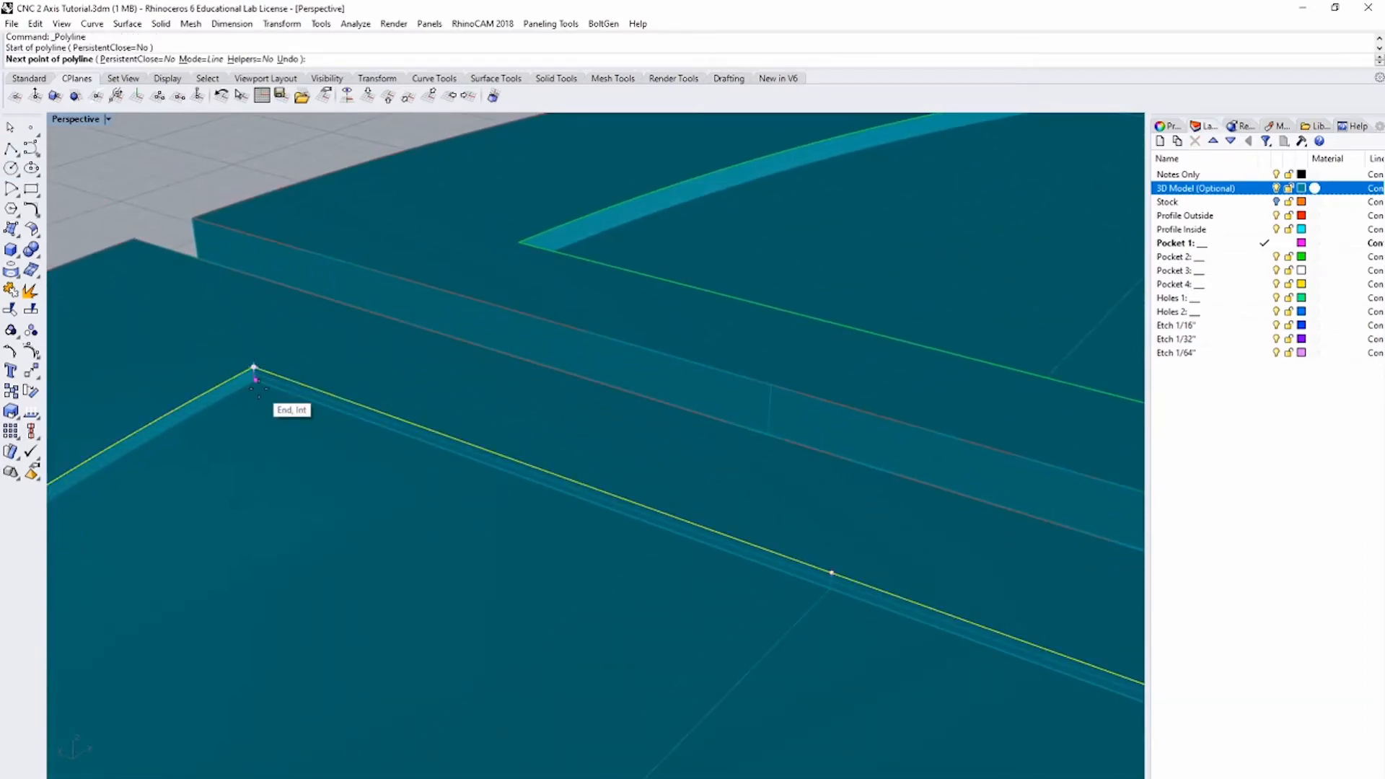
key(Escape)
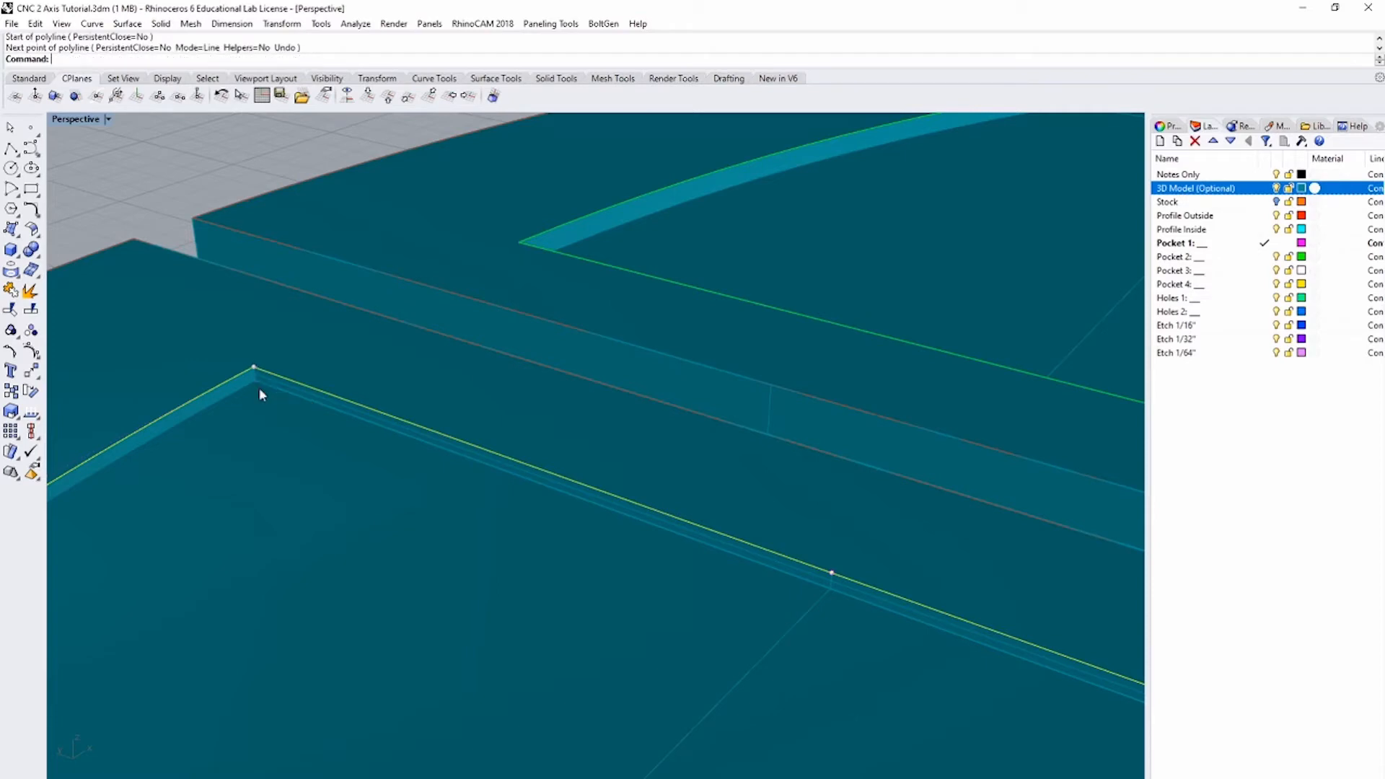
Step: Rename the Pocket 1 layer as Pocket 1: .0625" and clear the curve selection
click(1203, 249)
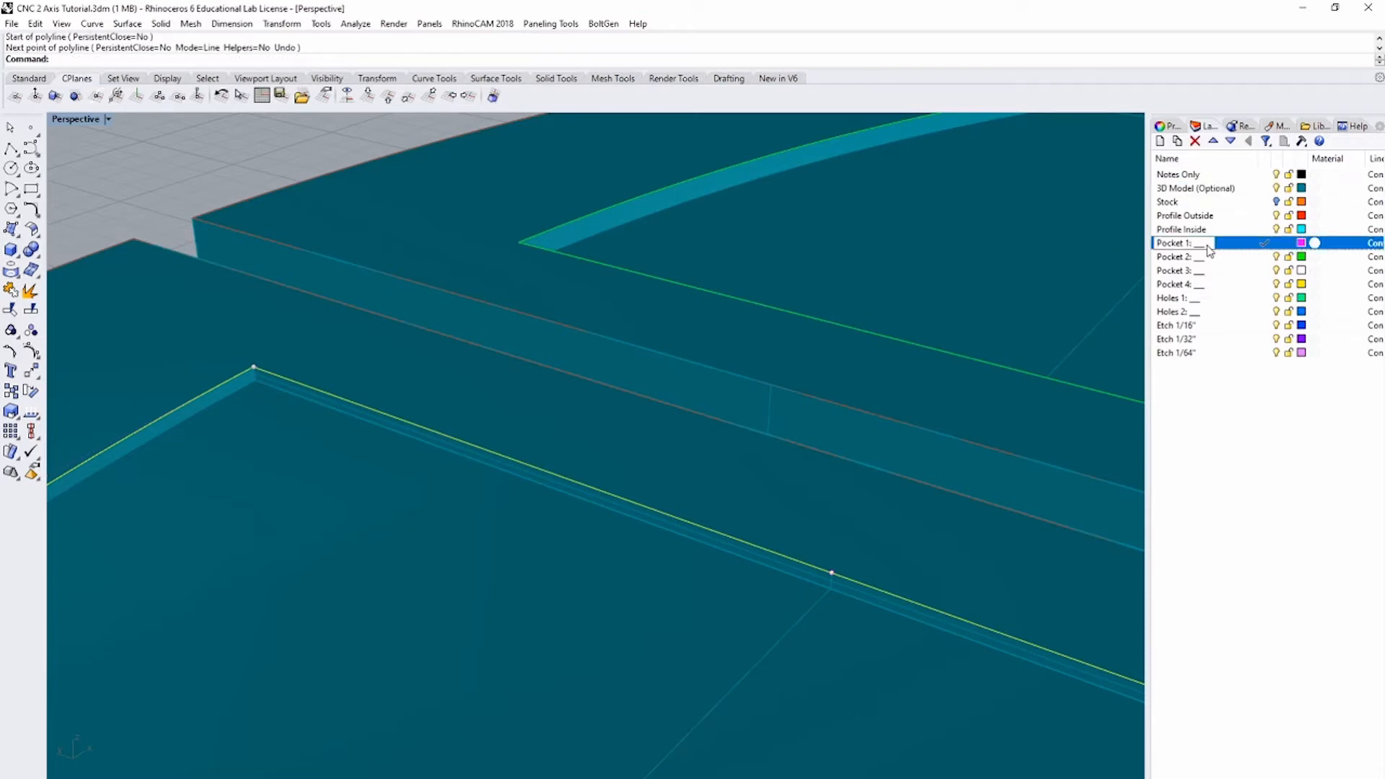
key(BackSpace)
key(BackSpace)
text(.0)
key(Return)
click(1198, 243)
key(BackSpace)
key(BackSpace)
key(BackSpace)
text(.0625")
click(289, 162)
Step: Zoom to the Pocket 2 curve and check the pocket's depth at its outer corner with a trial polyline, then cancel it
scroll(373, 233, down, 2)
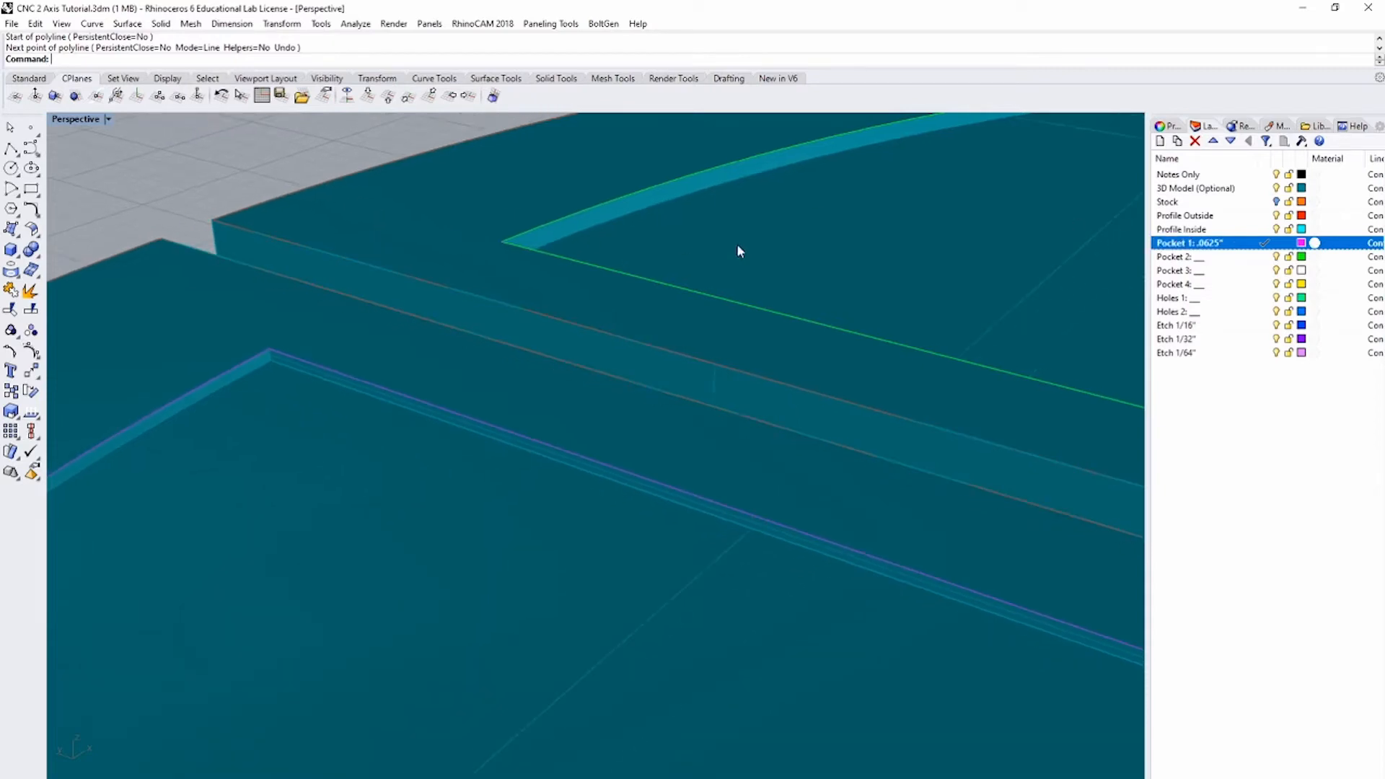
shift+right_drag(737, 244, 281, 453)
click(577, 220)
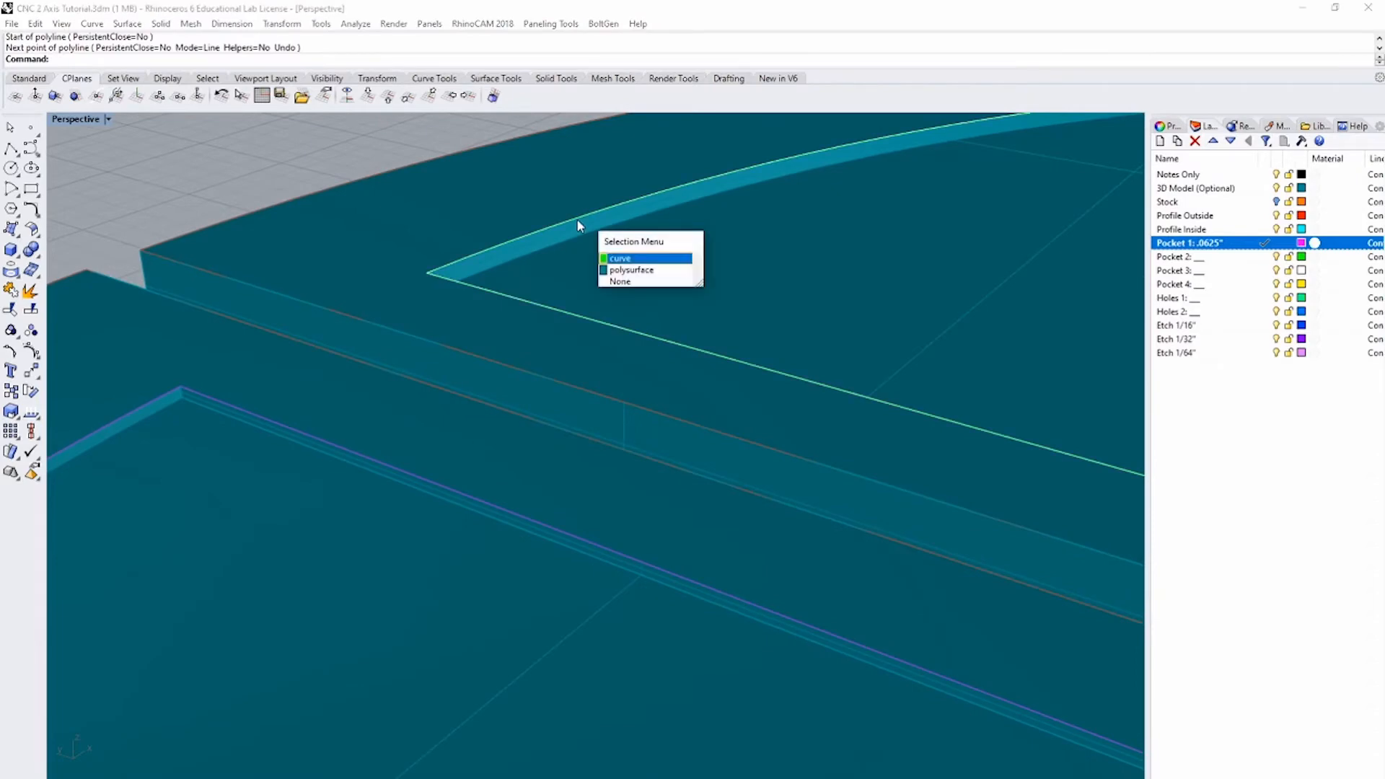
click(618, 258)
text(zs)
key(Return)
right_drag(854, 272, 645, 255)
scroll(644, 255, down, 2)
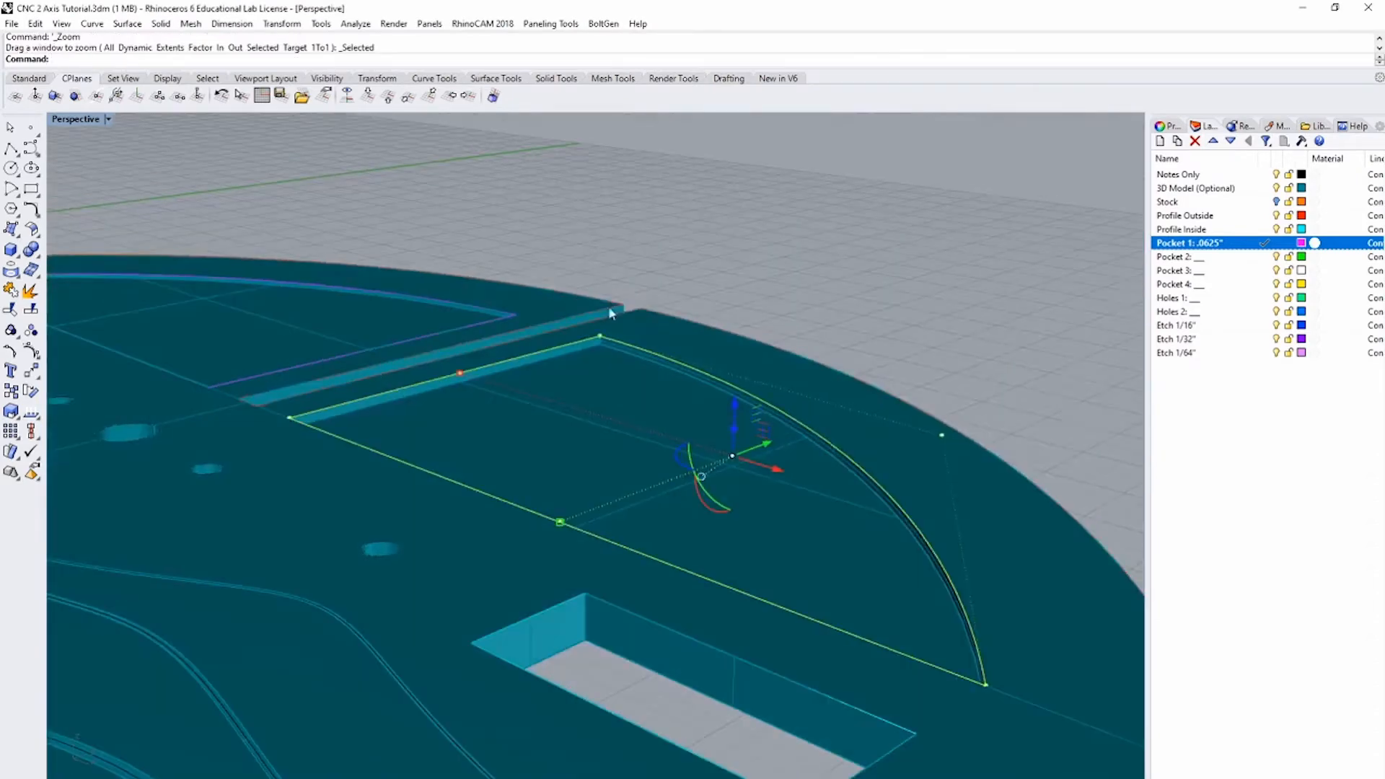
scroll(595, 361, up, 5)
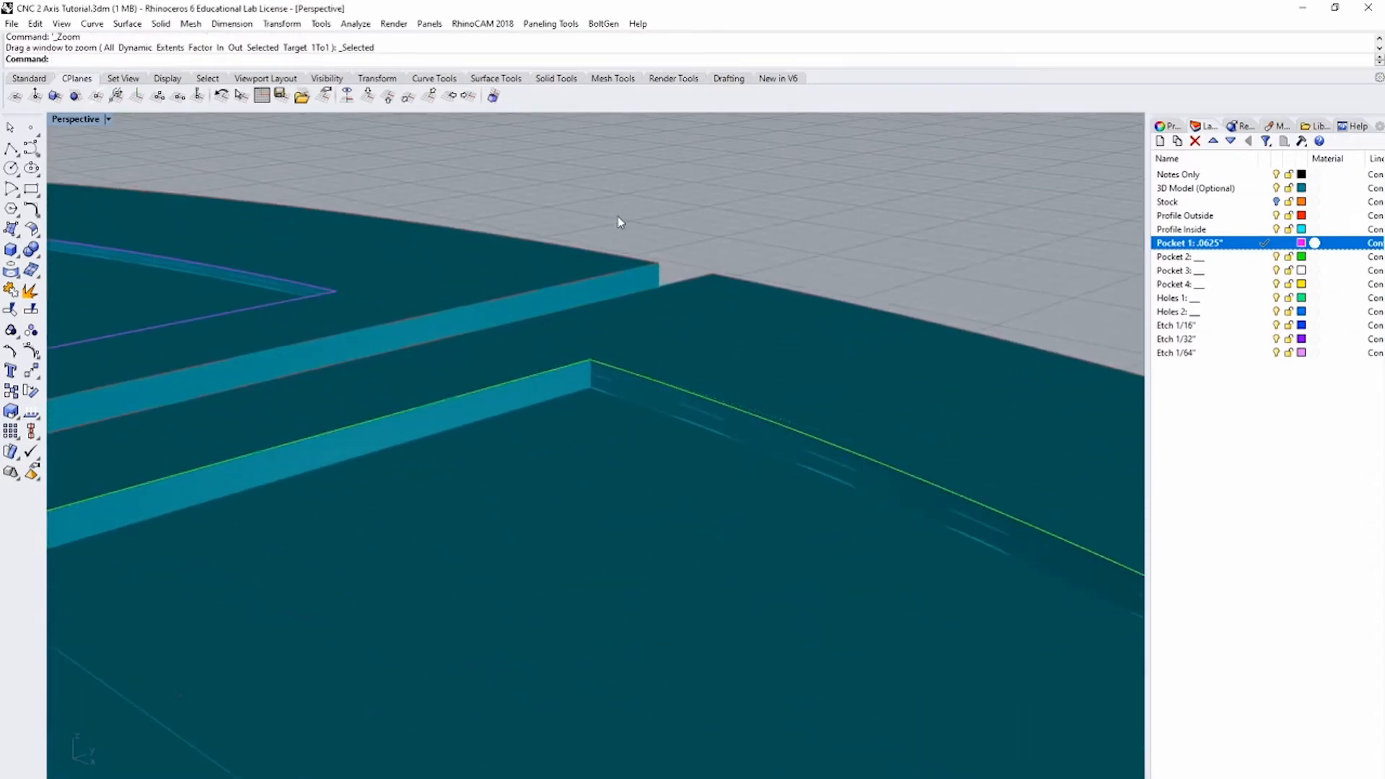
text(PL)
key(Return)
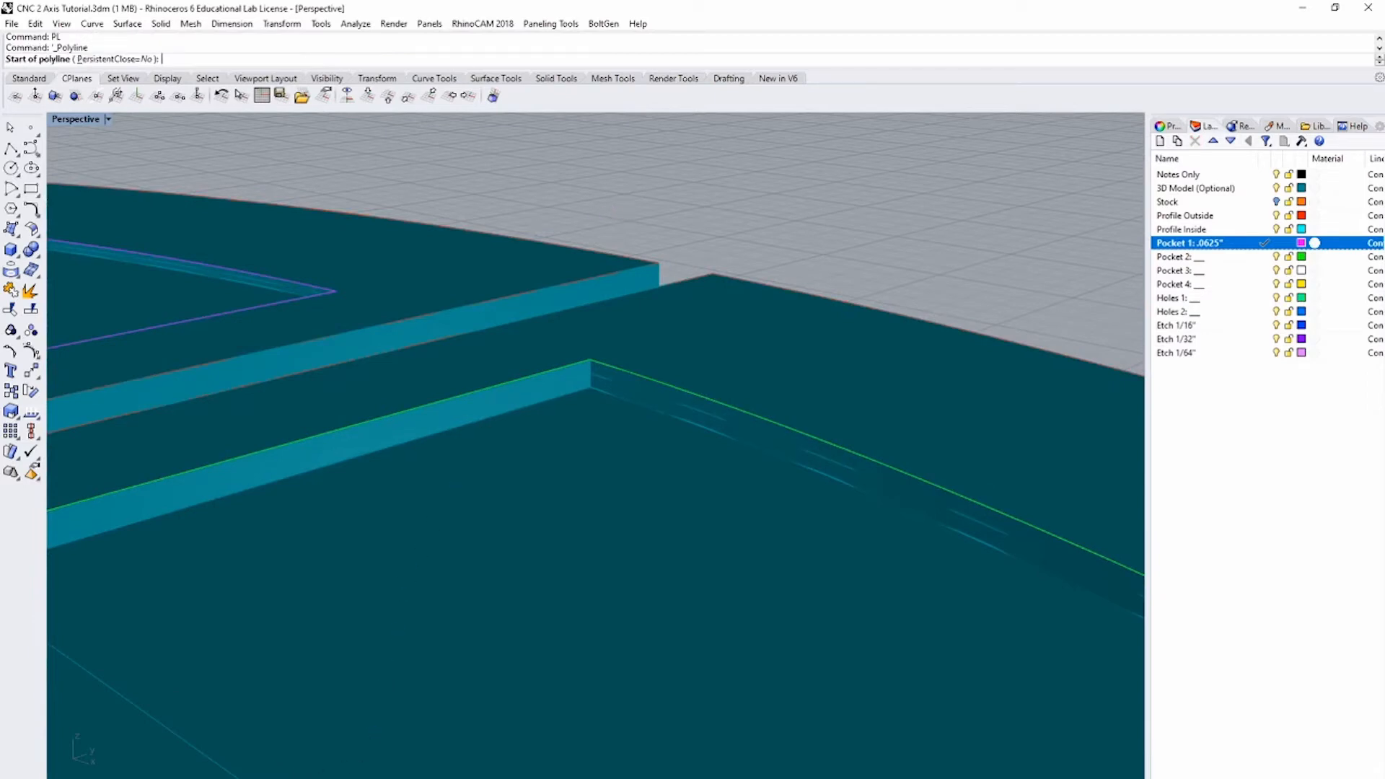
click(590, 360)
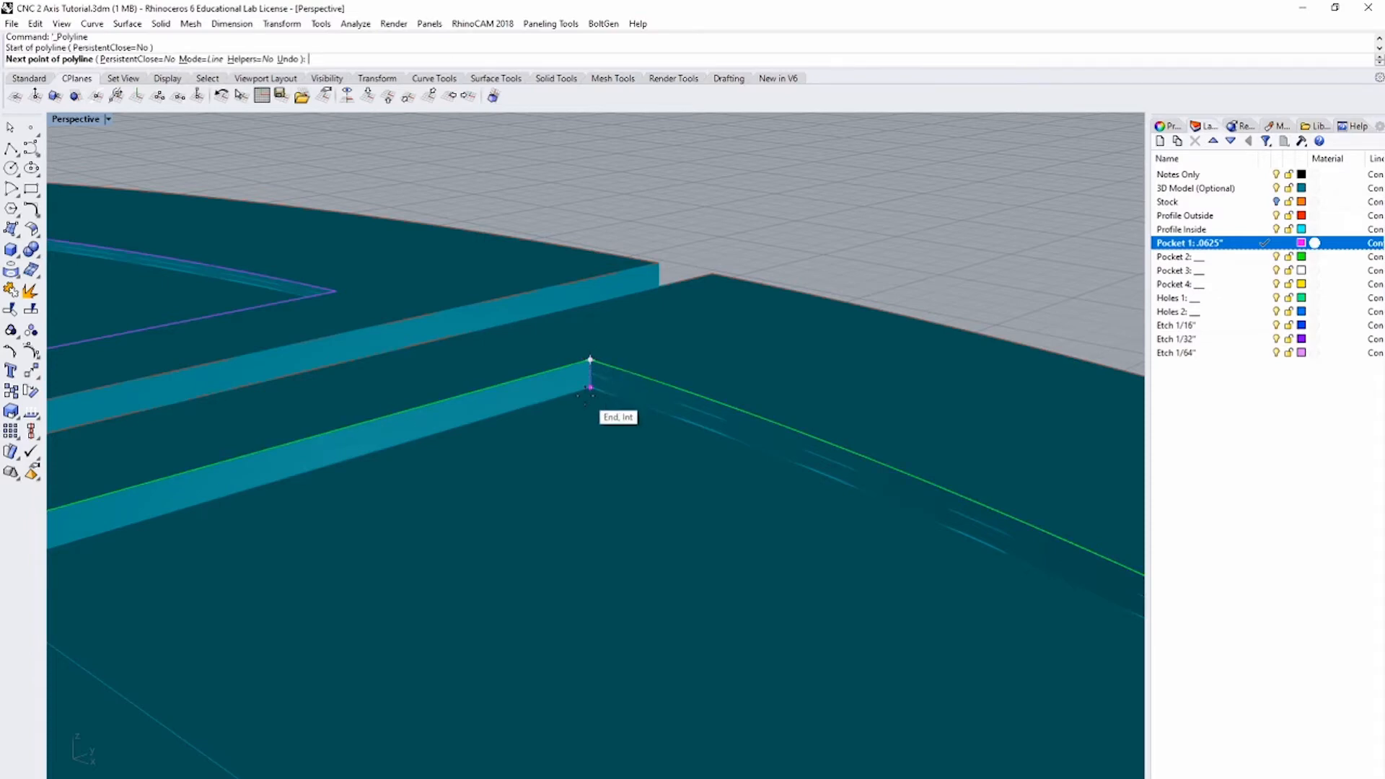
key(Escape)
Step: Rename the Pocket 2 layer as Pocket 2: .125"
click(1200, 259)
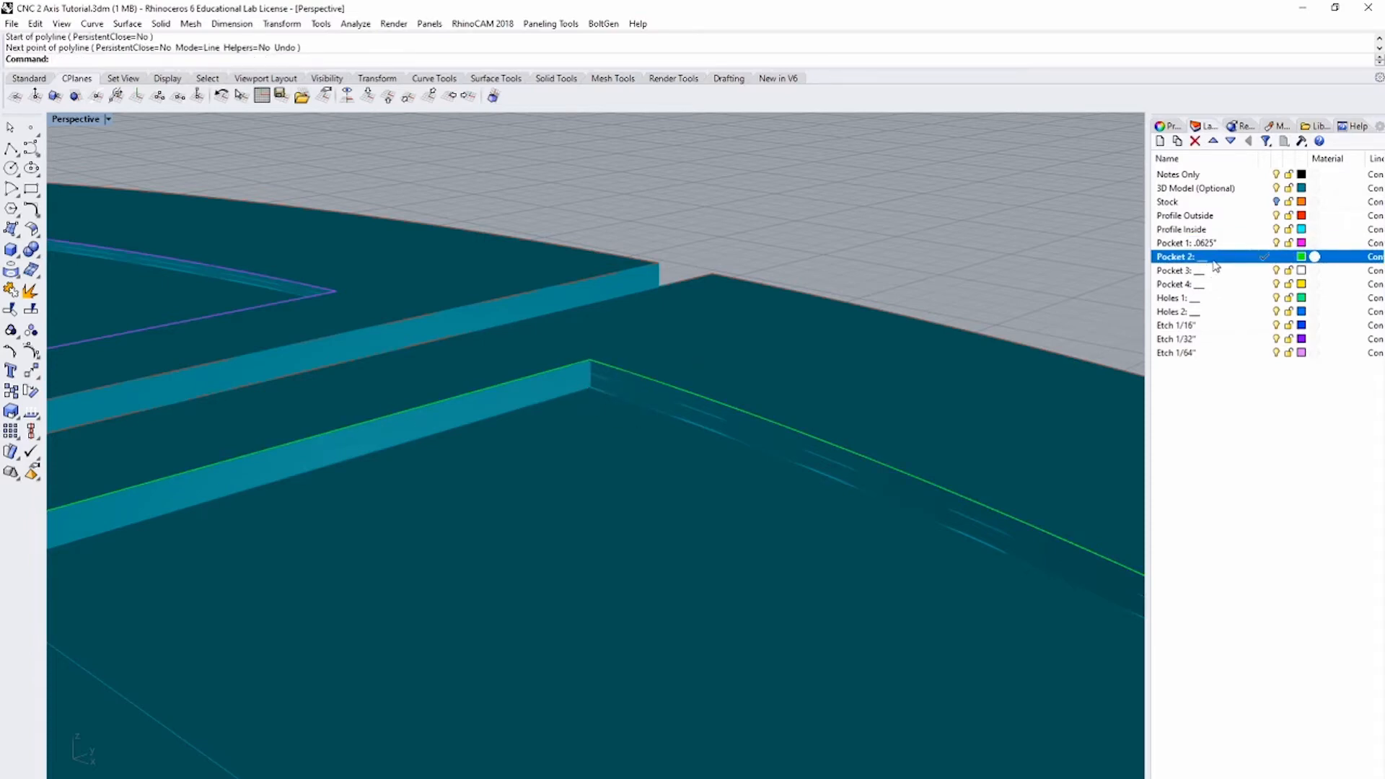
key(BackSpace)
key(BackSpace)
key(BackSpace)
text(.125")
key(Return)
scroll(833, 166, down, 3)
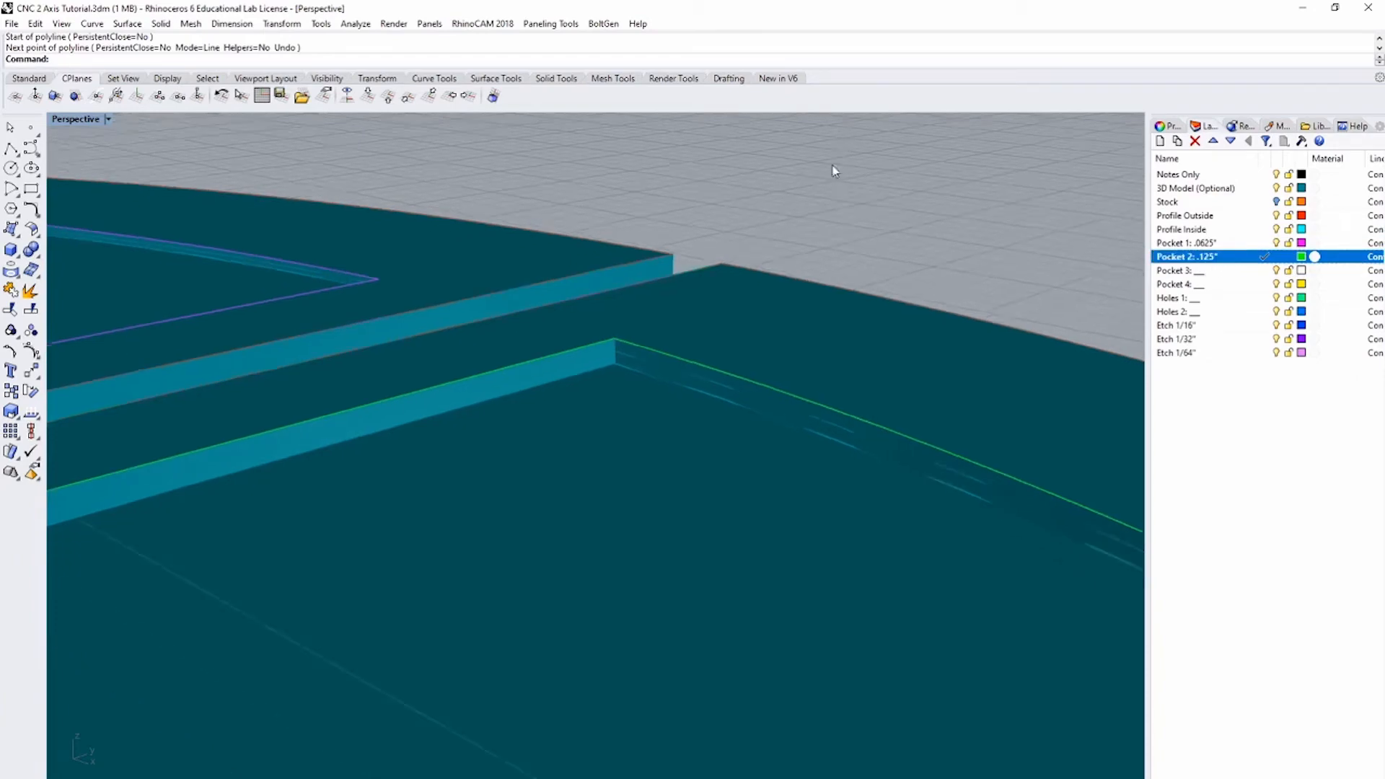
Step: Zoom to the Pocket 3 curve and check the pocket's depth at the arc's midpoint with a trial polyline, leaving nothing drawn
scroll(787, 219, down, 8)
right_drag(671, 246, 659, 525)
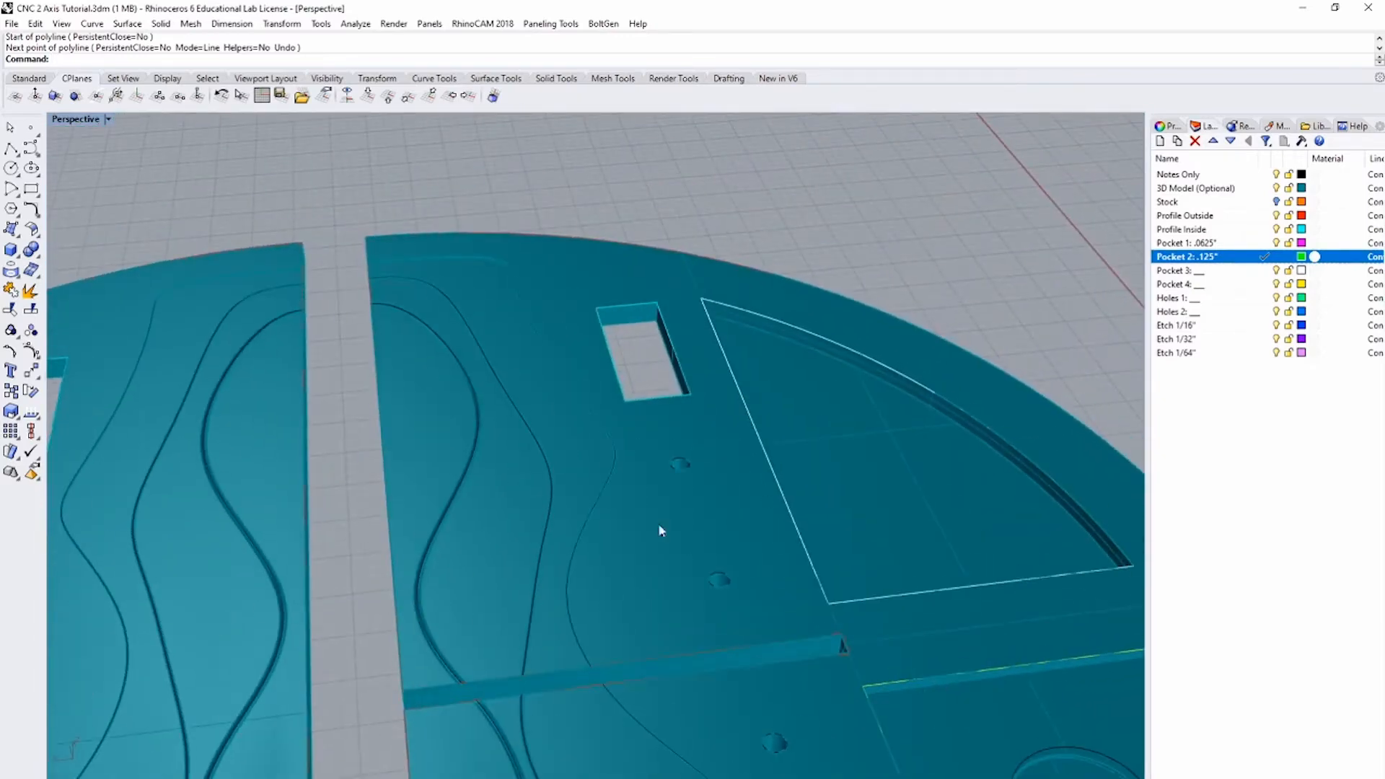
click(847, 350)
click(892, 387)
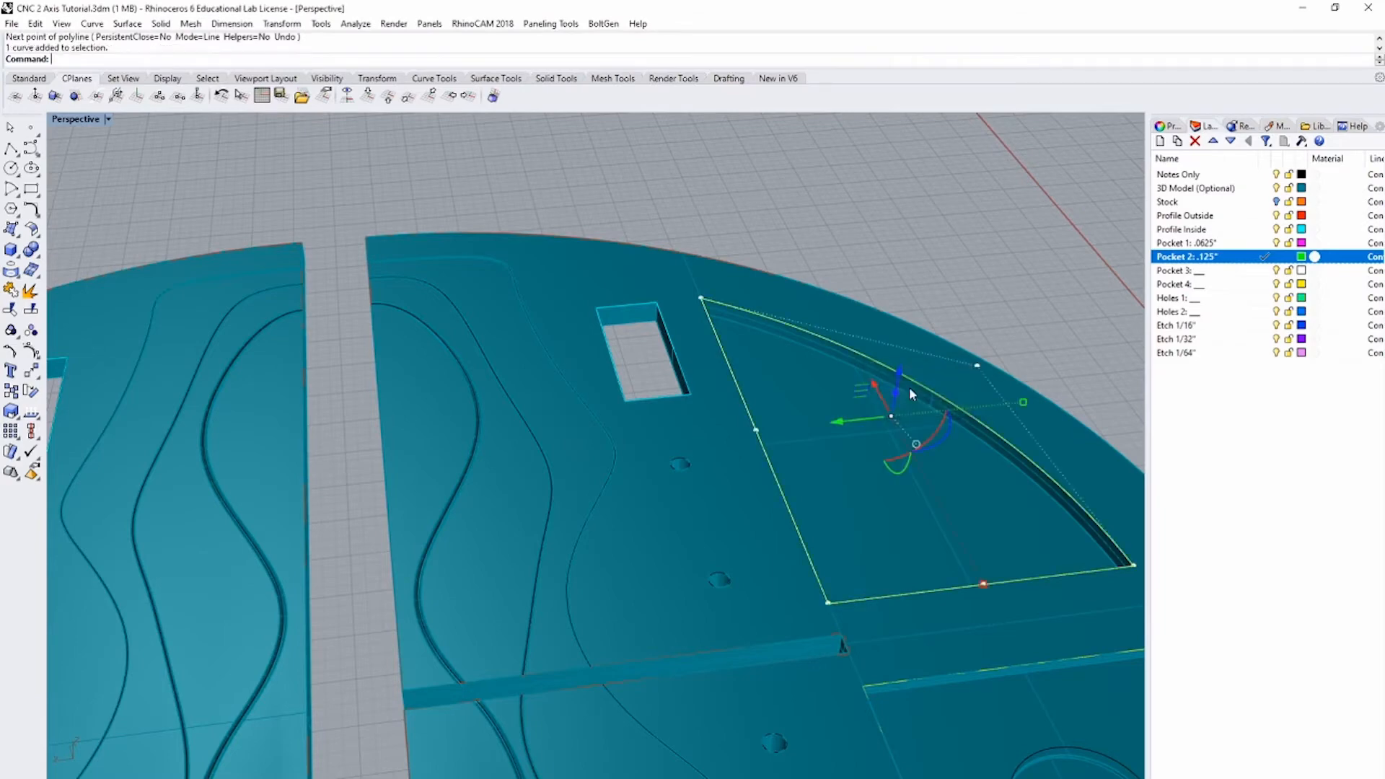
text(zs)
key(Return)
right_drag(563, 496, 182, 259)
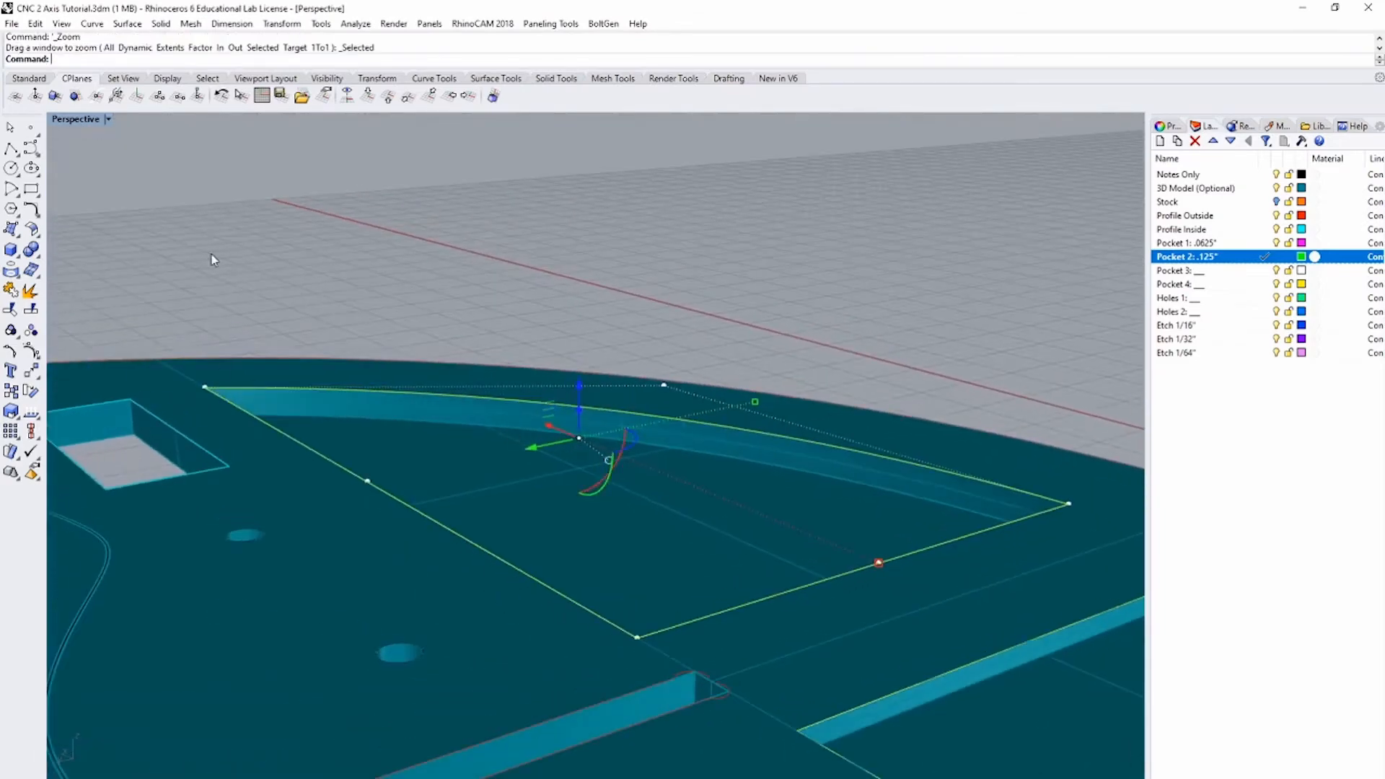
text(pl)
key(Return)
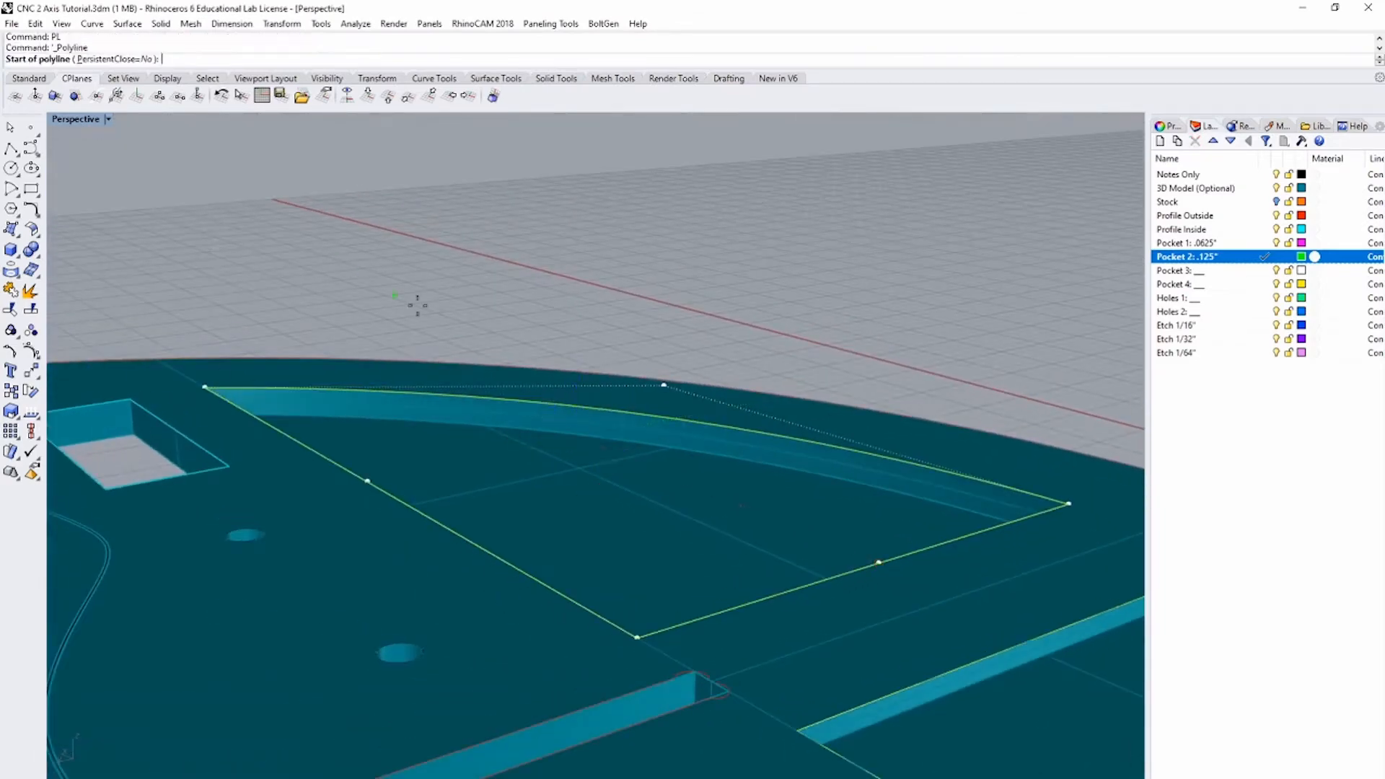
click(622, 411)
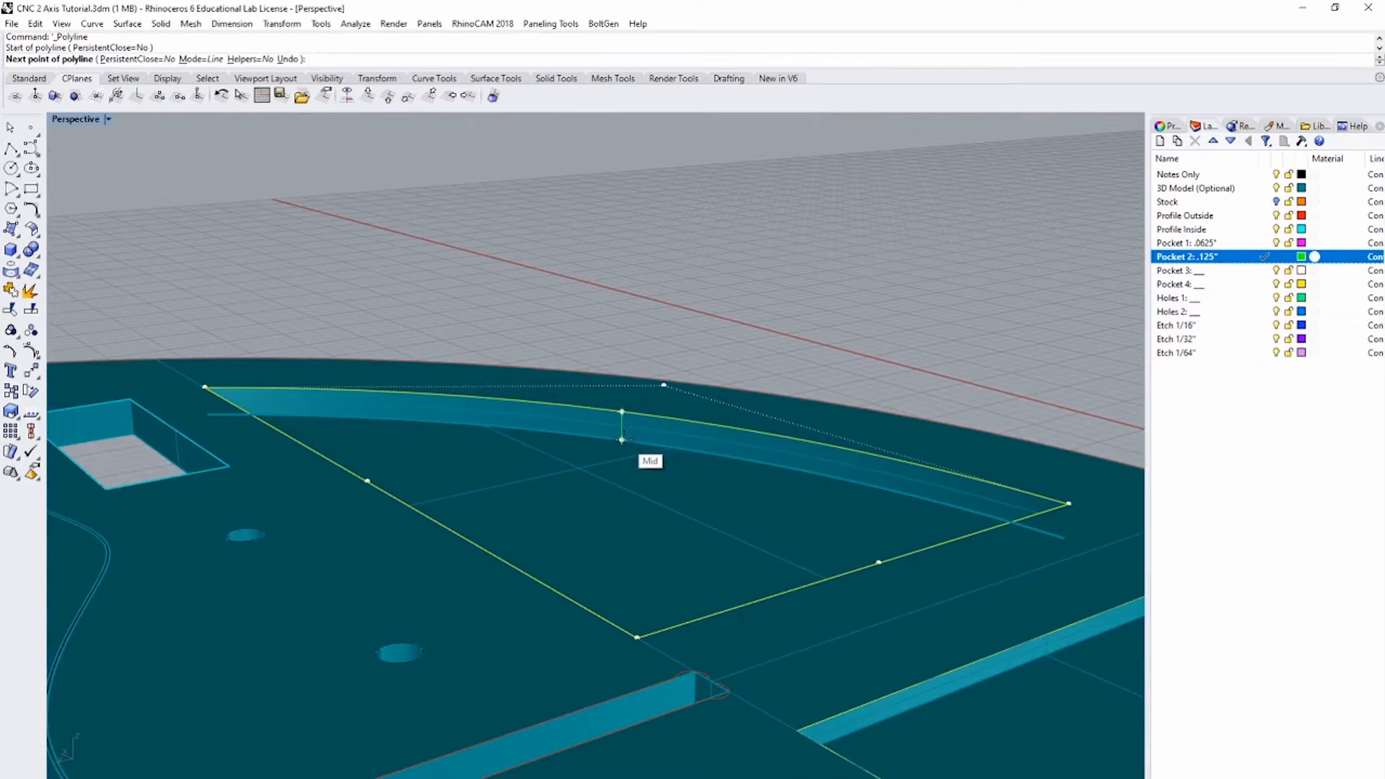
key(Escape)
Step: Rename the Pocket 3 layer as Pocket 3: .375" and clear the curve selection
double_click(1201, 272)
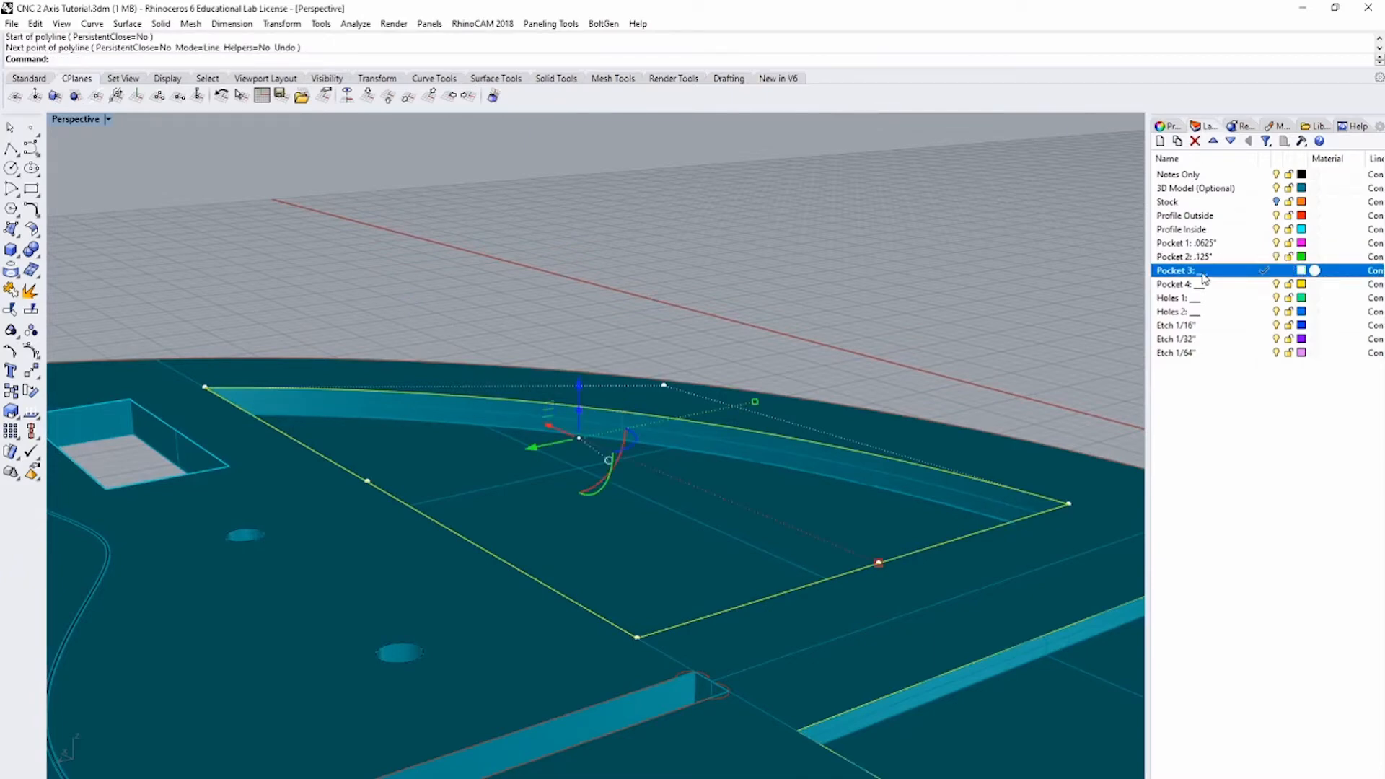
click(1202, 272)
click(1211, 275)
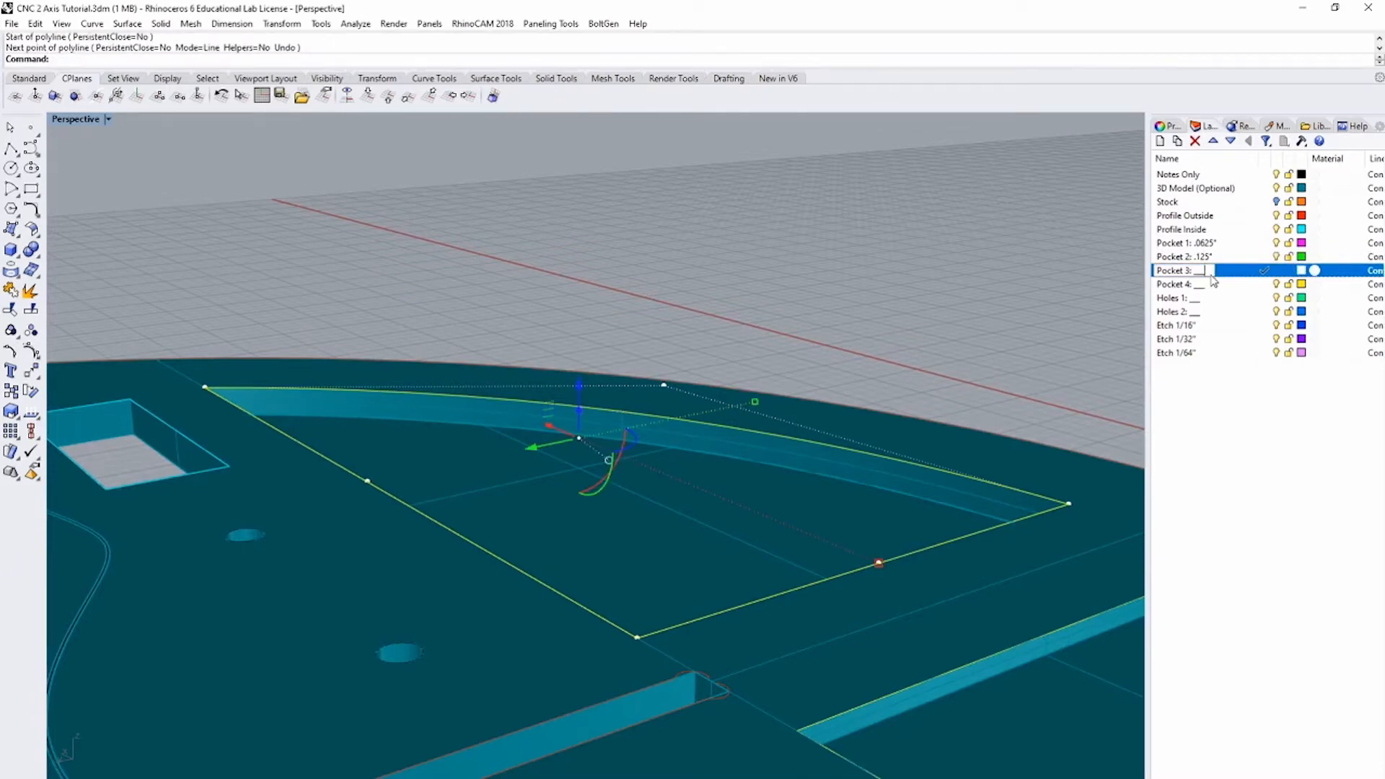
key(BackSpace)
key(BackSpace)
text(.375")
key(Return)
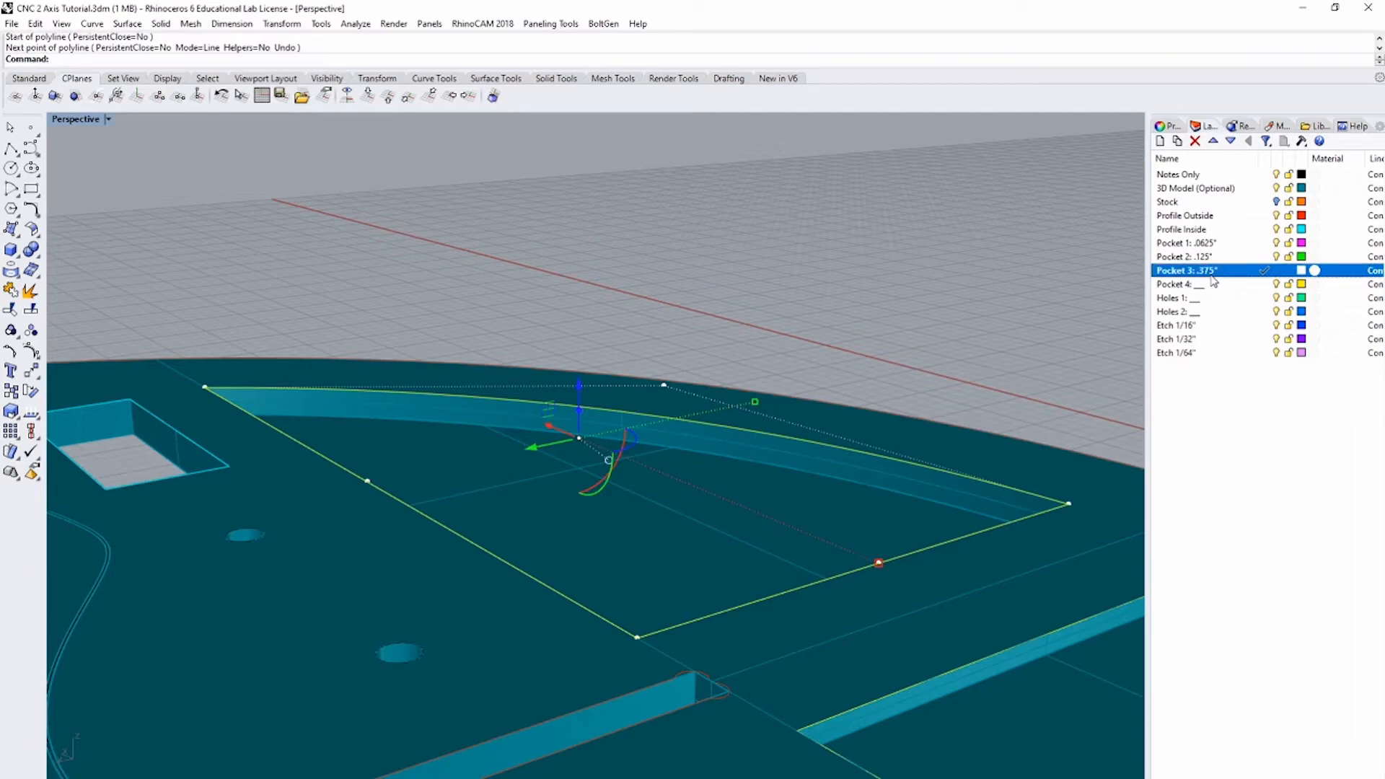
click(986, 266)
Step: Zoom to the Pocket 4 curve around the circle and check the pocket's depth at its corner with a trial polyline
scroll(820, 258, down, 8)
right_drag(820, 258, 995, 338)
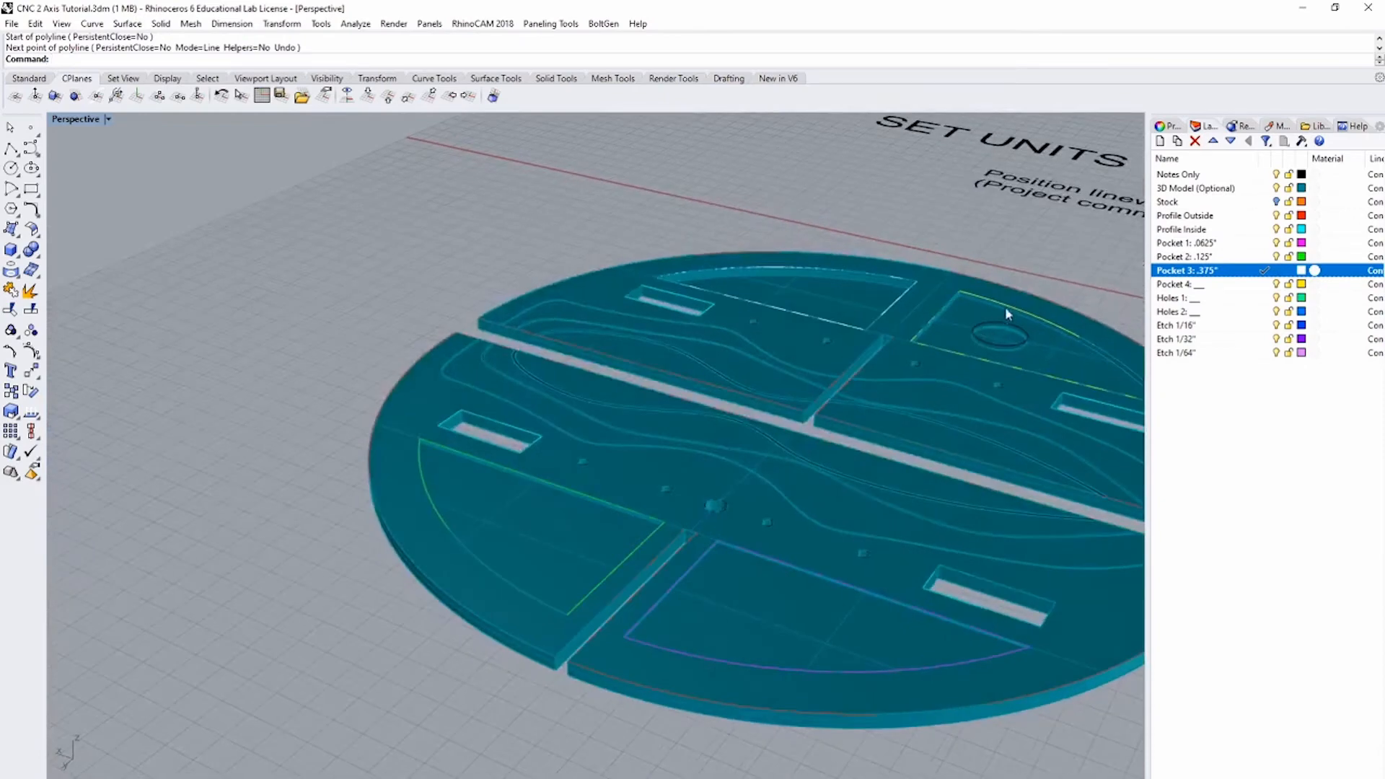
click(1008, 305)
click(1059, 342)
text(zs)
key(Return)
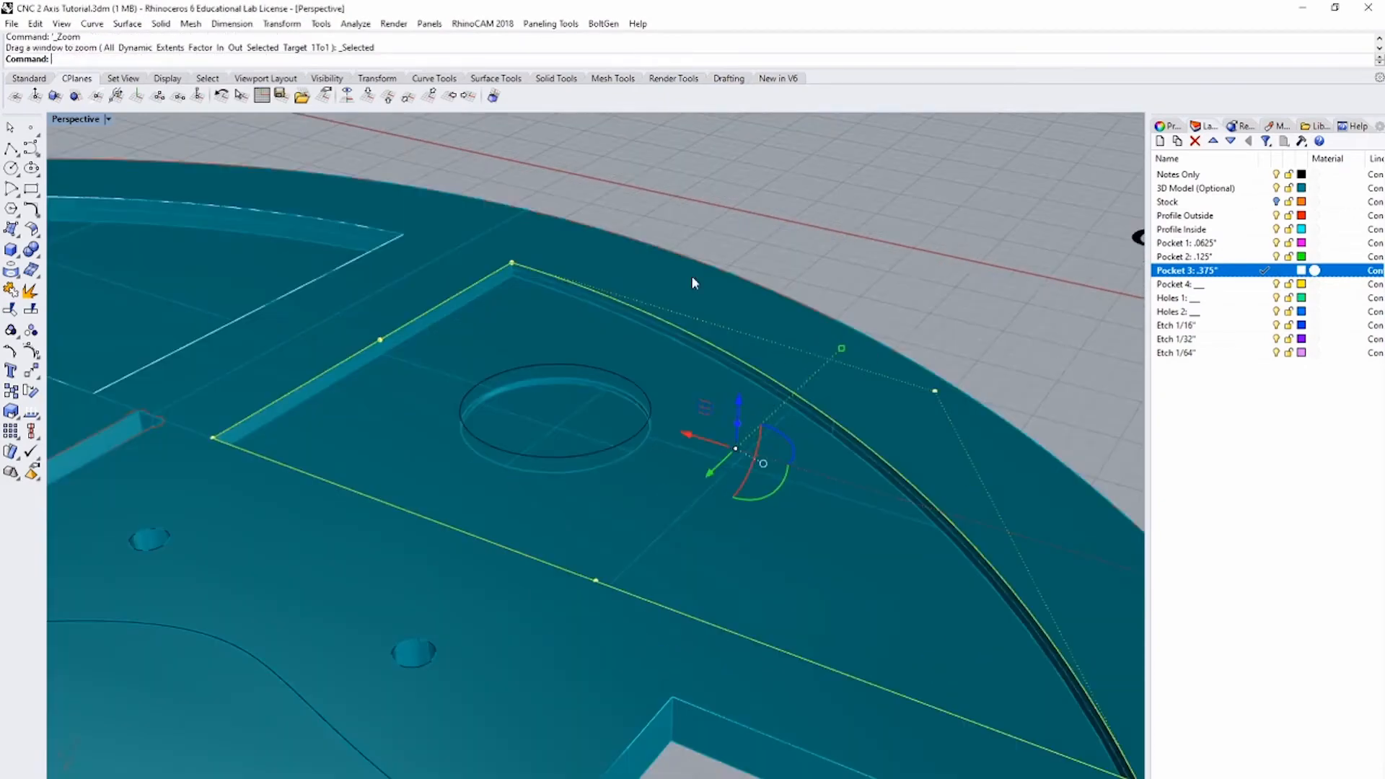
click(11, 148)
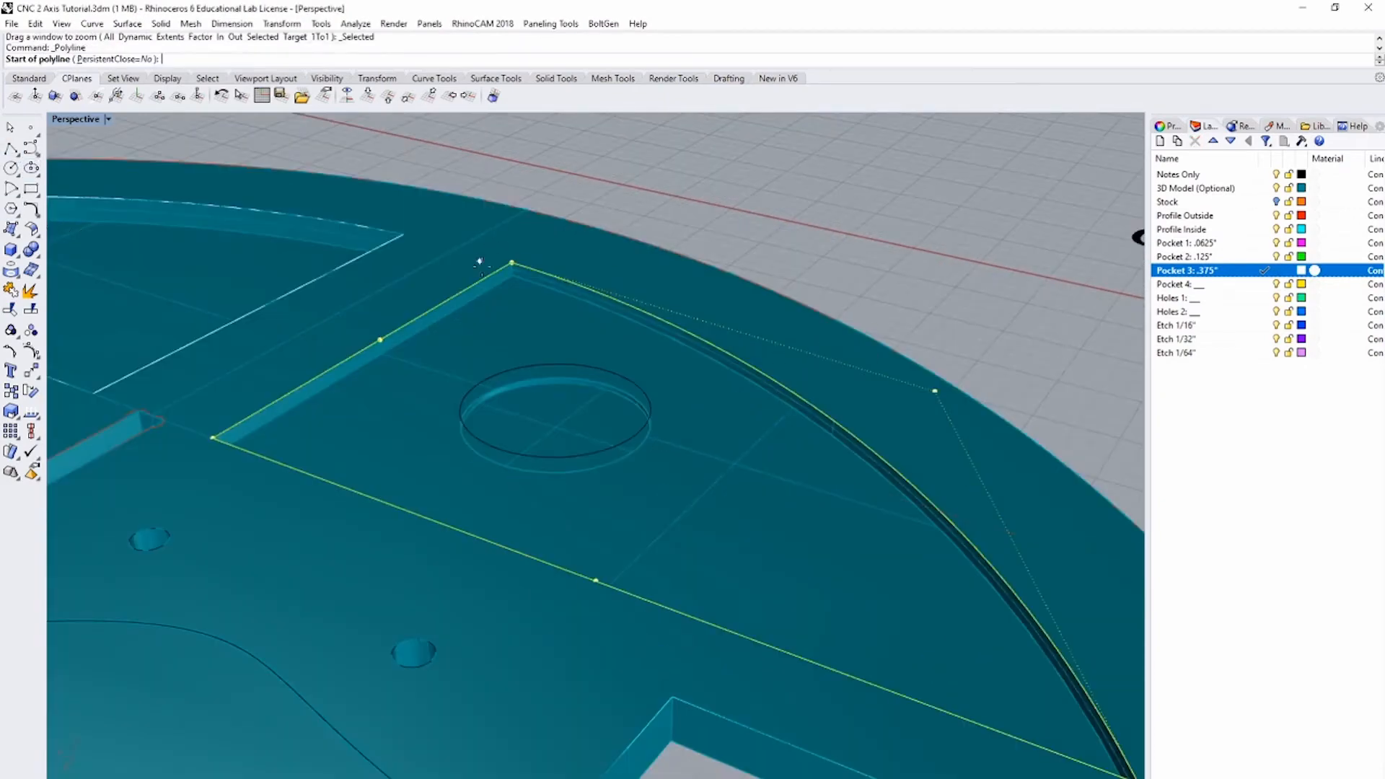
click(512, 264)
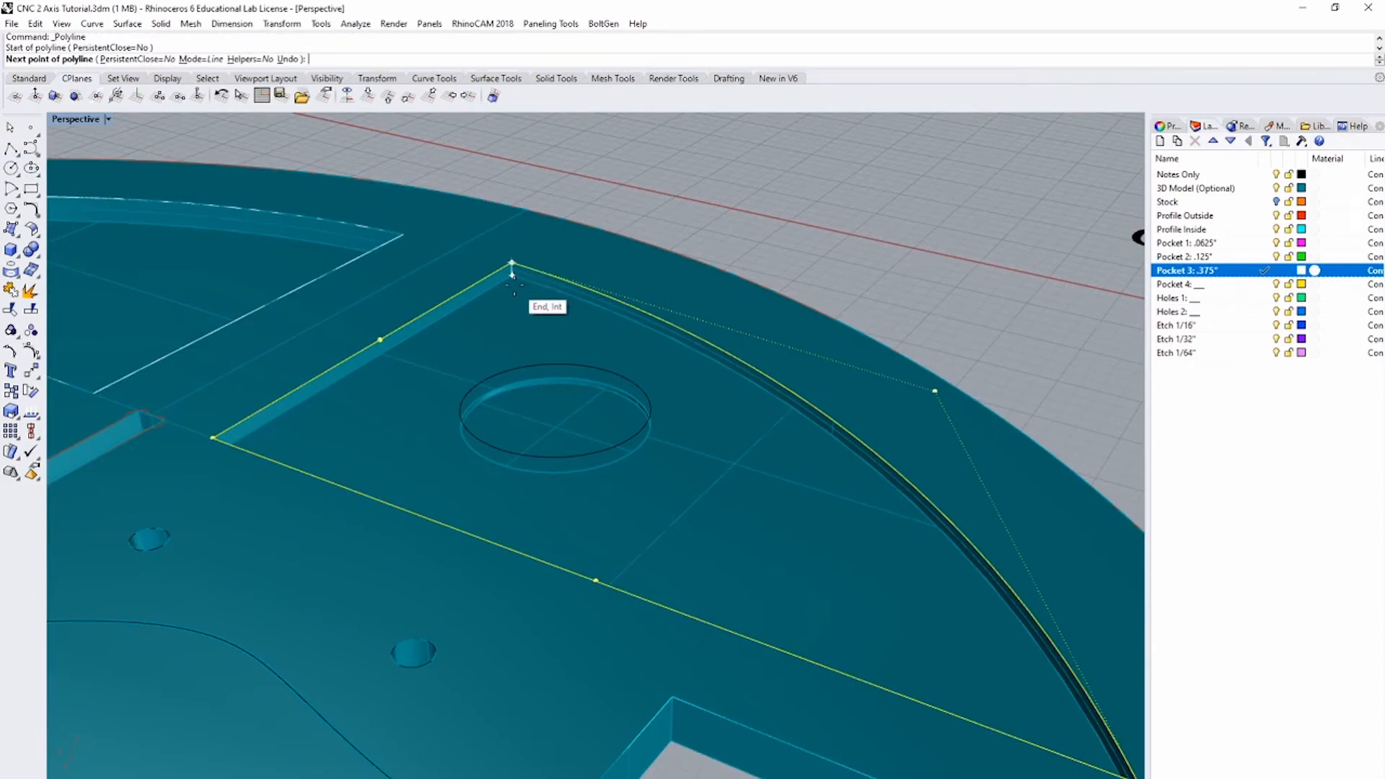
key(Return)
Step: Rename the Pocket 4 layer as Pocket 4: .1875" and clear the curve selection
click(1213, 275)
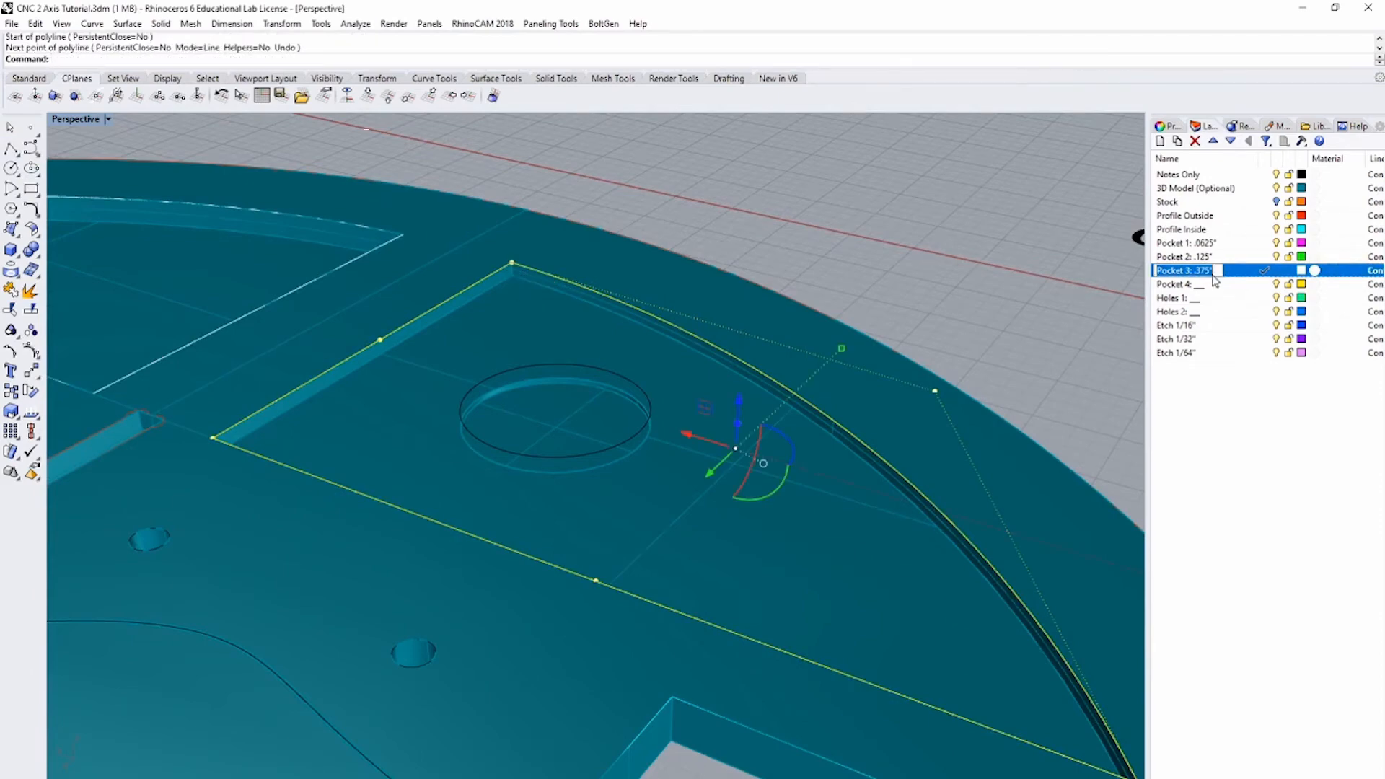
click(1210, 285)
click(1209, 285)
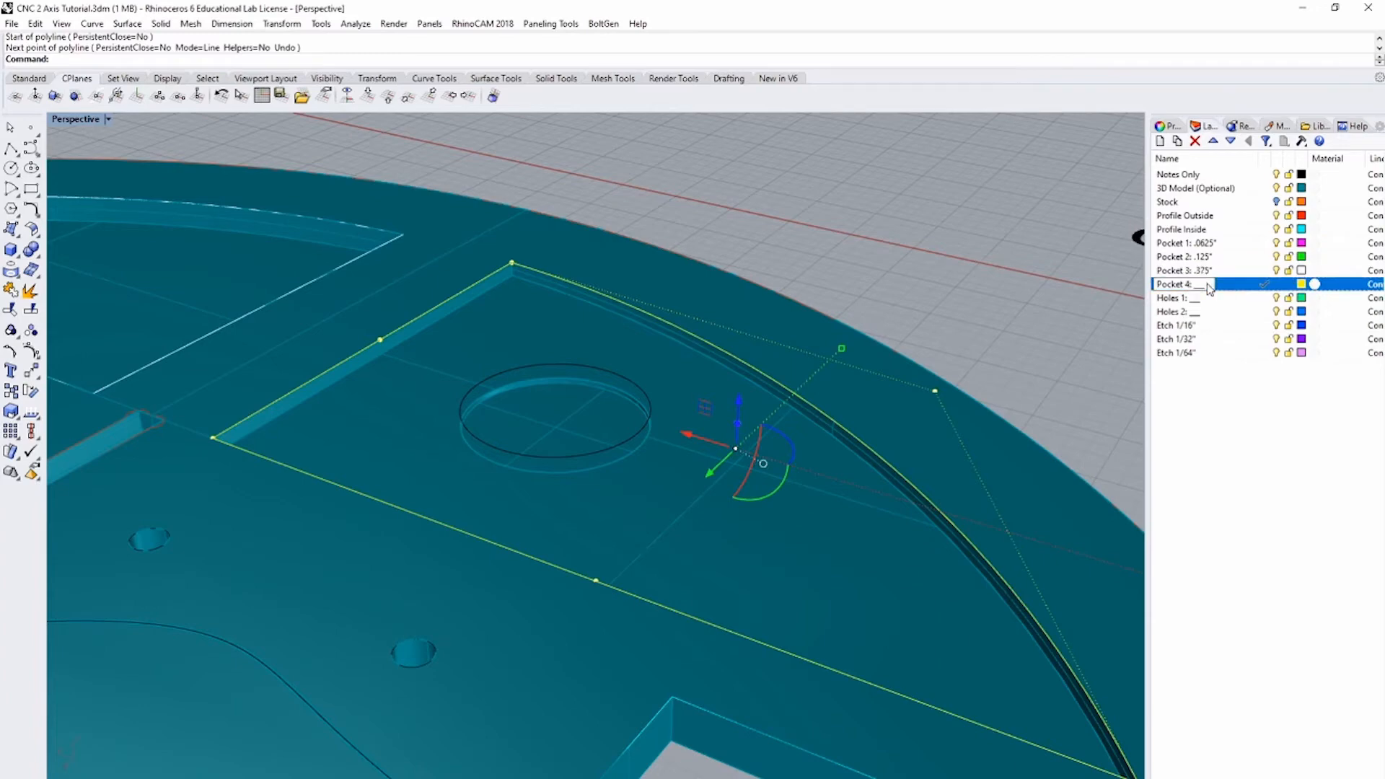
key(BackSpace)
key(BackSpace)
key(BackSpace)
text(.1875")
key(Return)
click(906, 210)
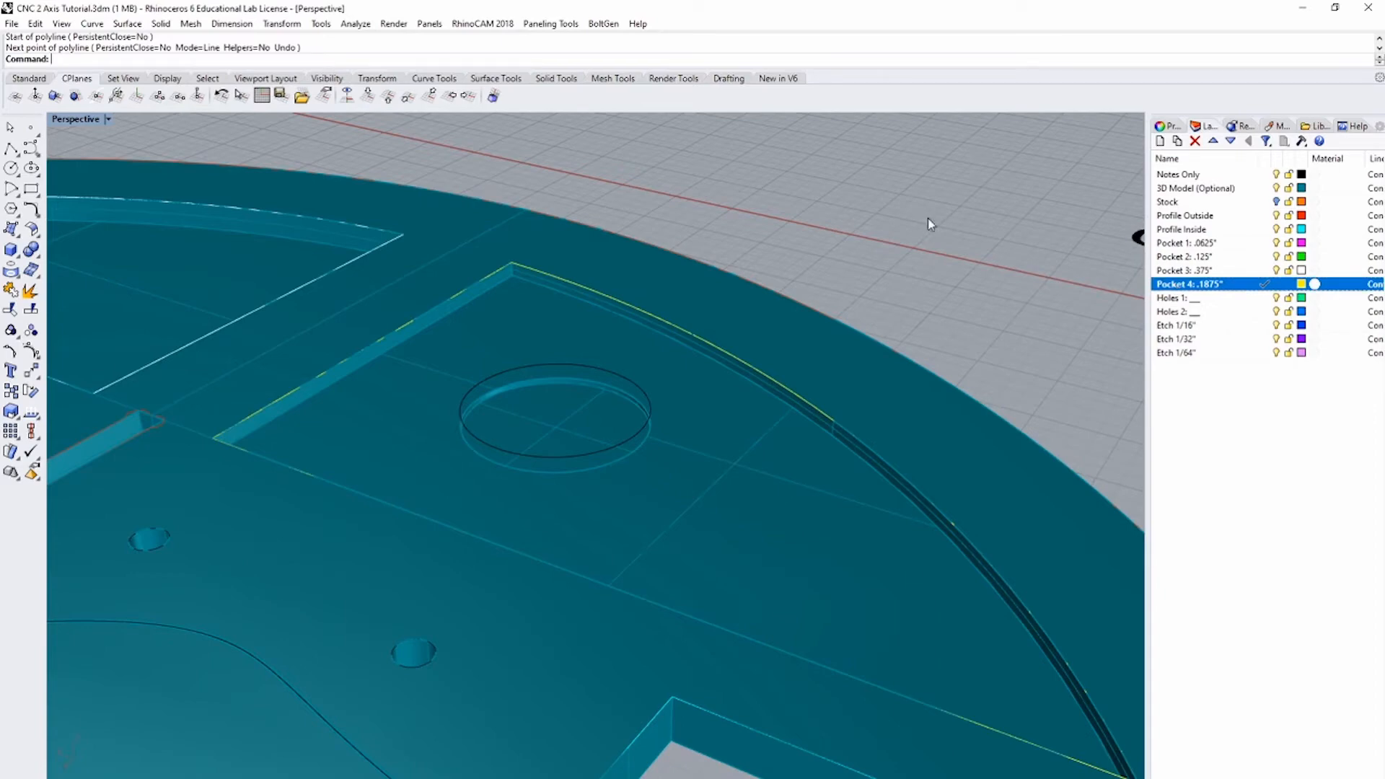
Step: Create a new layer below Pocket 4 and name it Pocket 5: .4"
click(1159, 142)
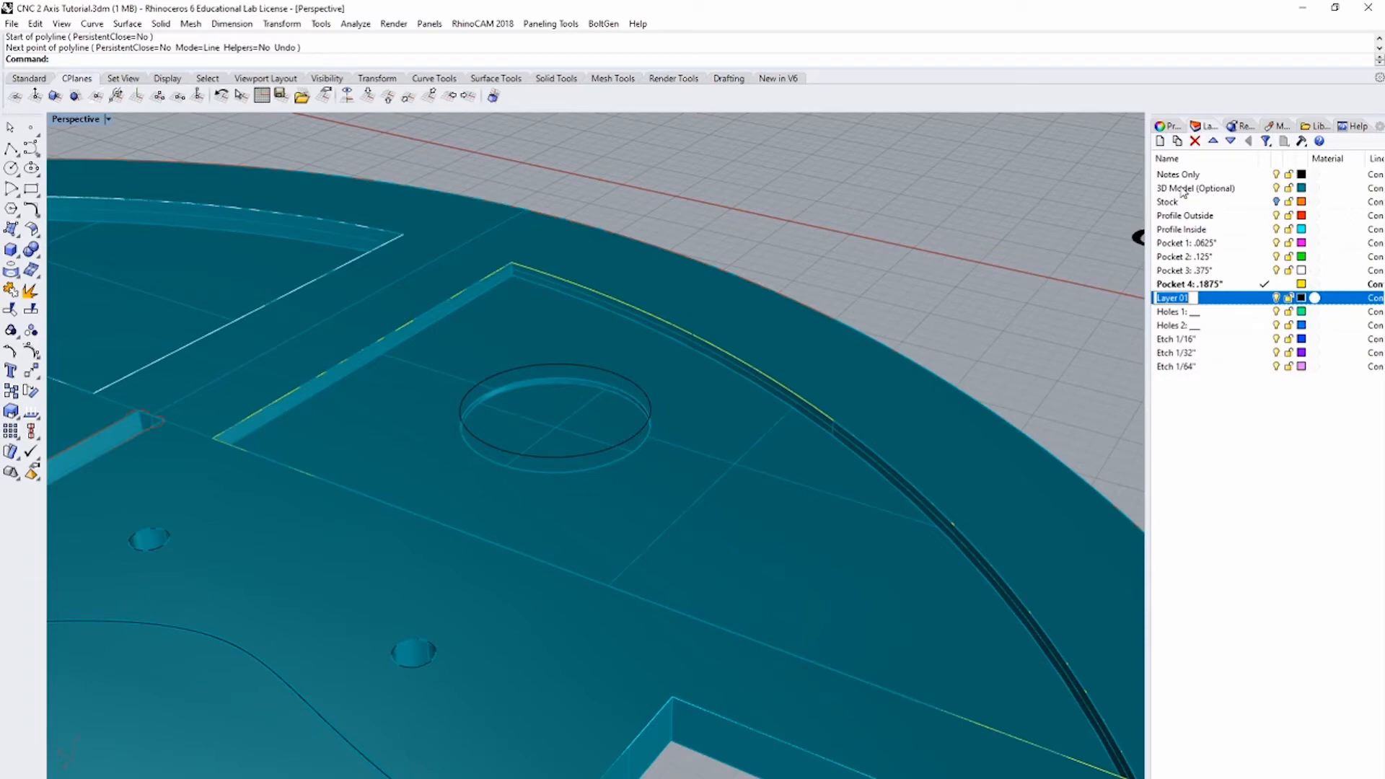
text(Pocket 5)
text(:)
text(A)
text(")
key(Return)
Step: Set the Pocket 5 layer's colour to a dark green
click(1302, 298)
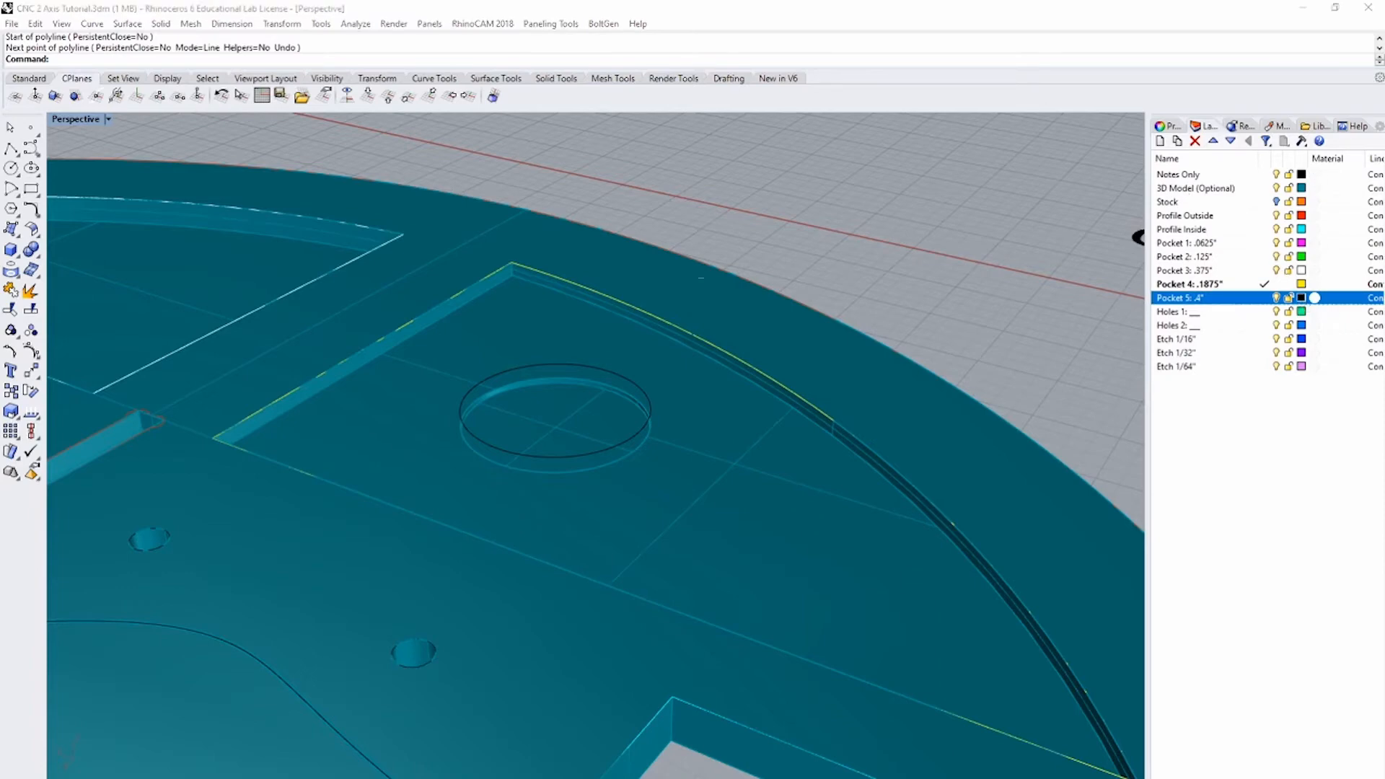
drag(215, 269, 680, 192)
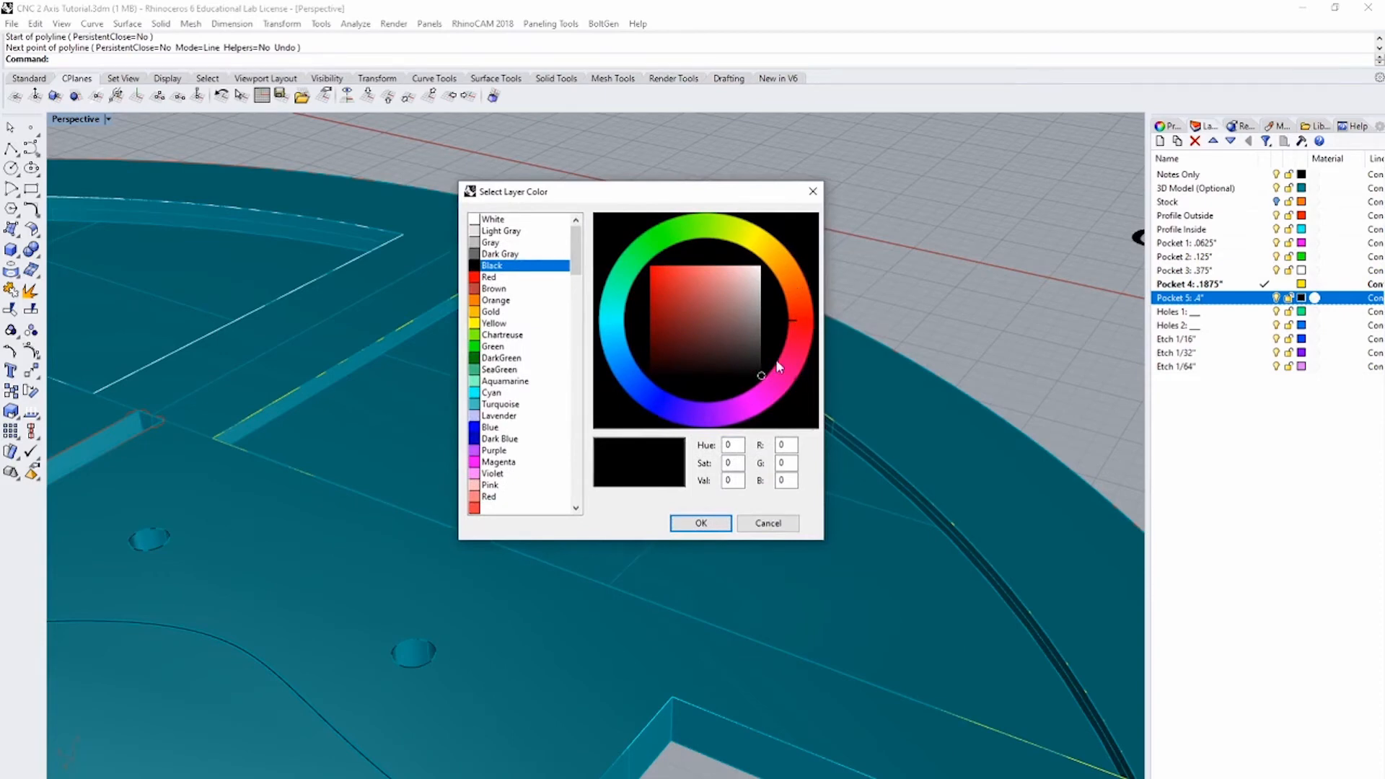
drag(691, 412, 606, 216)
drag(660, 314, 626, 305)
click(700, 523)
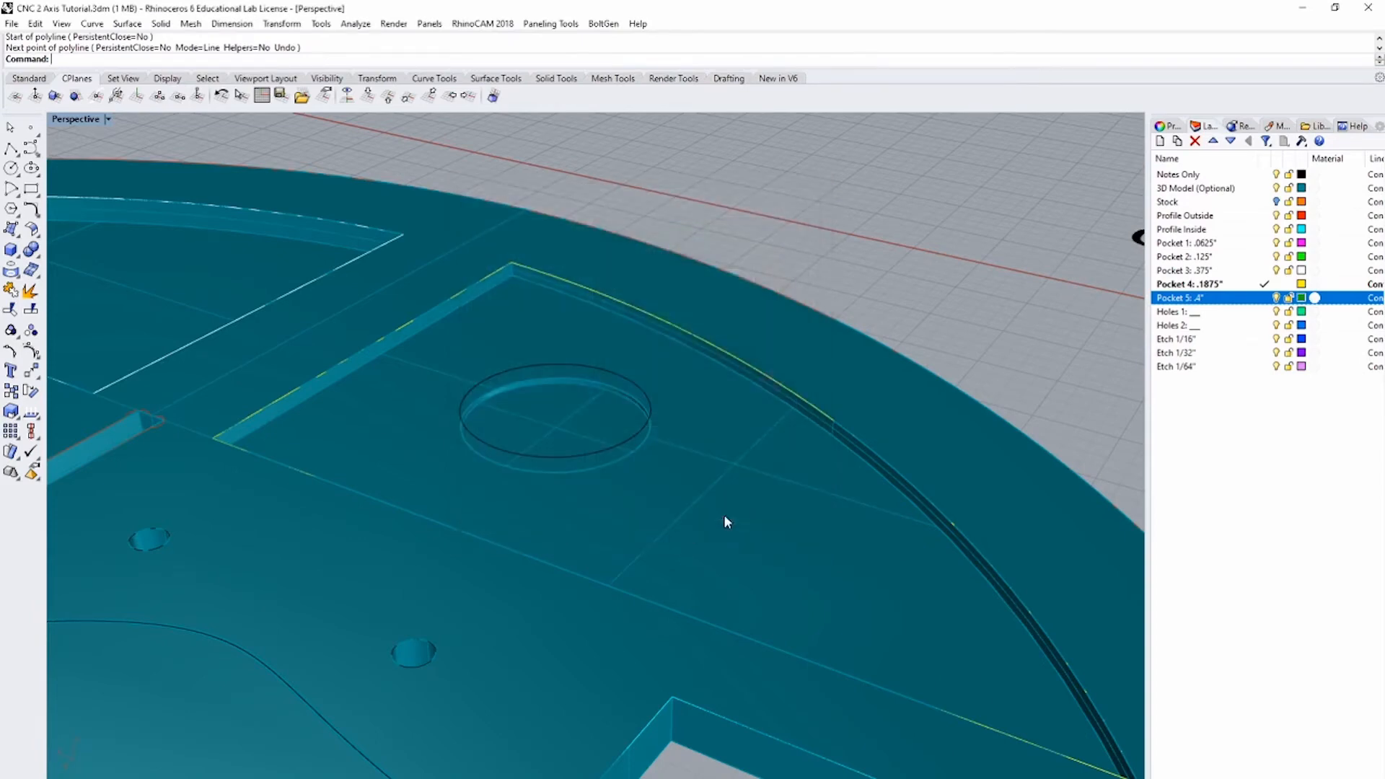
Step: Assign the large circle inside the Pocket 4 area to the Pocket 5: .4" layer and clear the selection
click(499, 370)
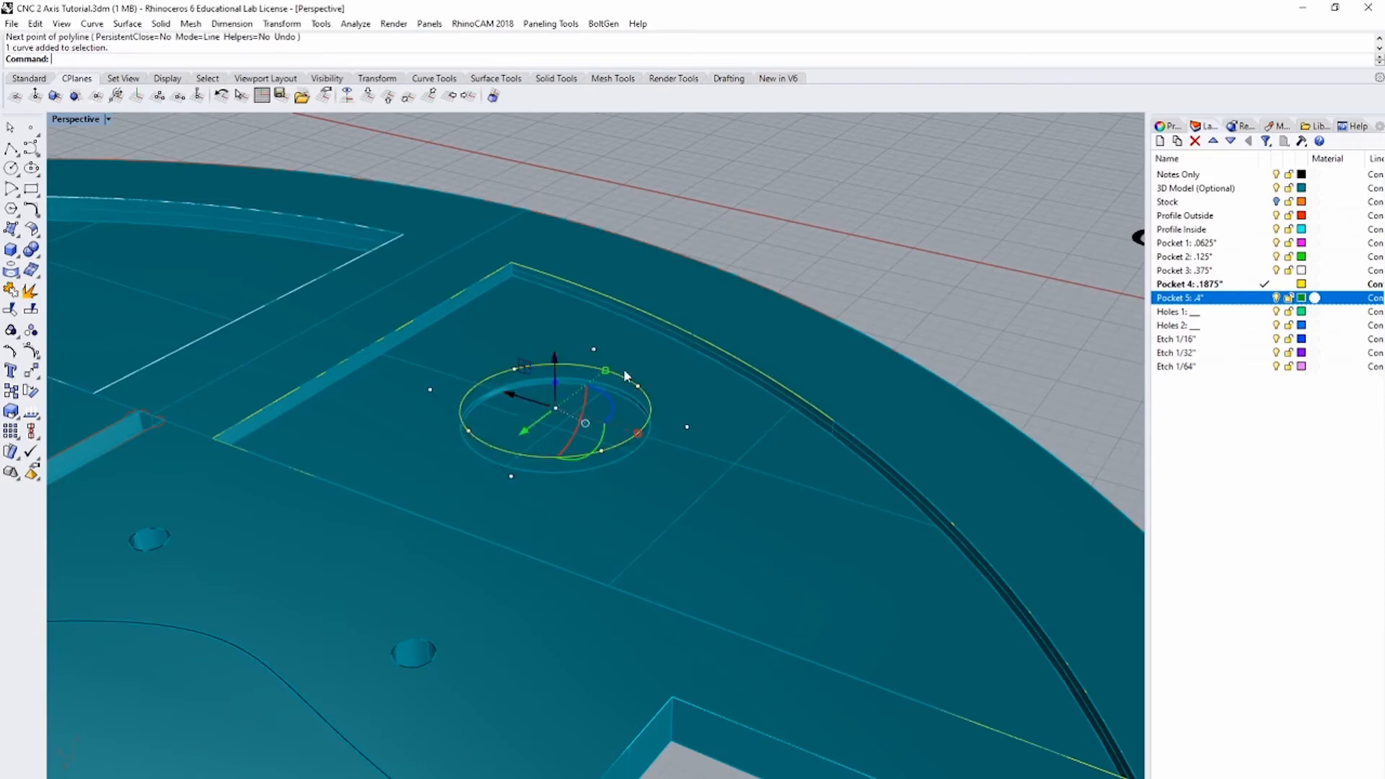
click(1201, 298)
right_click(1221, 304)
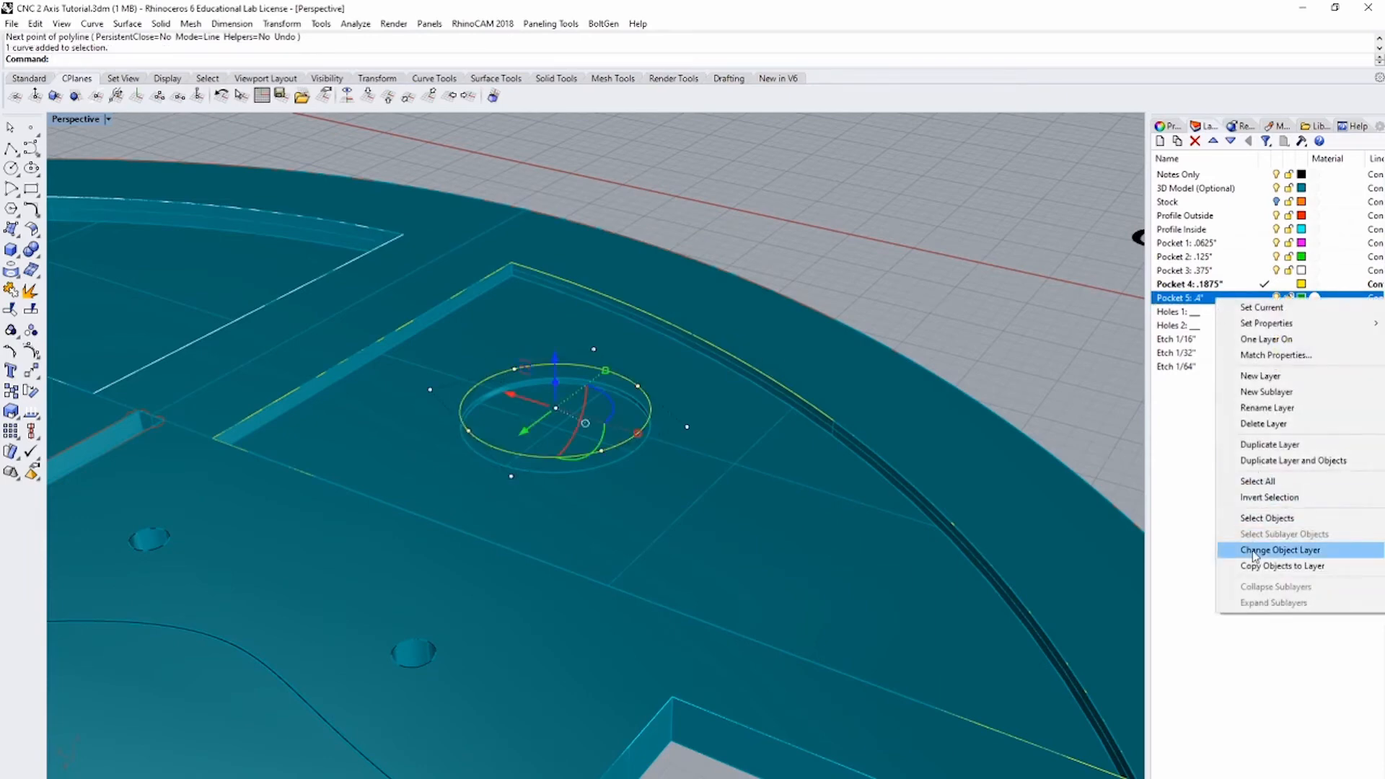
click(1278, 550)
click(938, 192)
scroll(938, 192, down, 8)
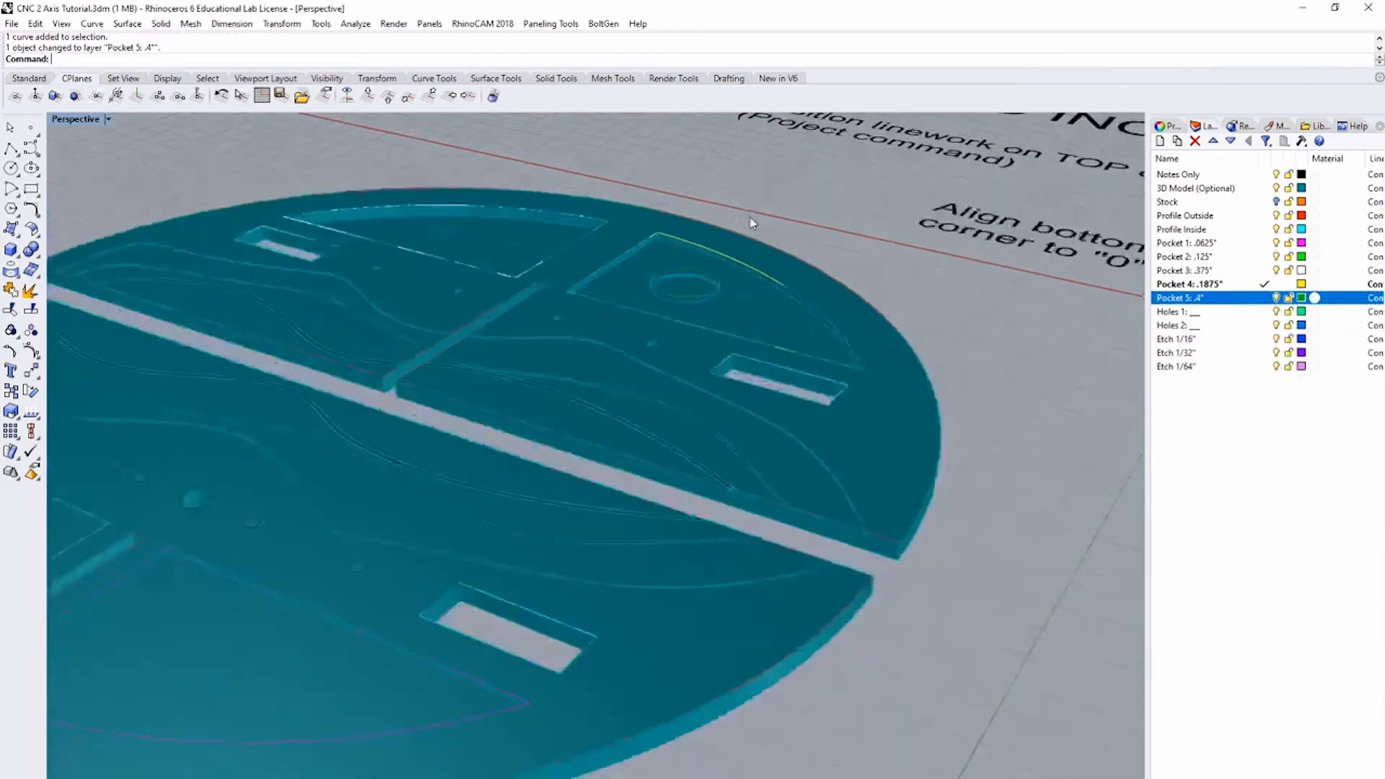
Step: Hide the 3D Model (Optional) layer, save the file and return to the Top view
mouse_move(751, 223)
right_down()
mouse_move(368, 457)
mouse_move(499, 241)
right_up()
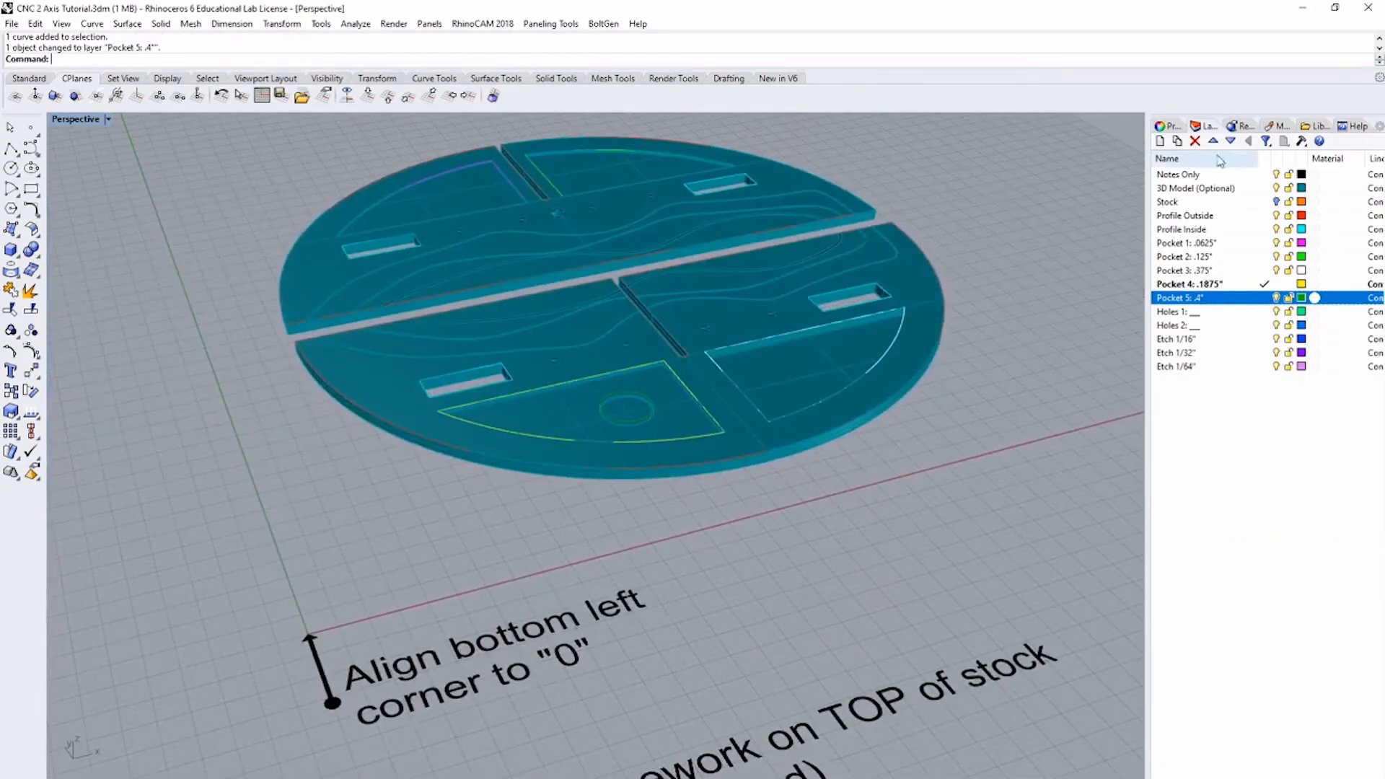
click(1275, 187)
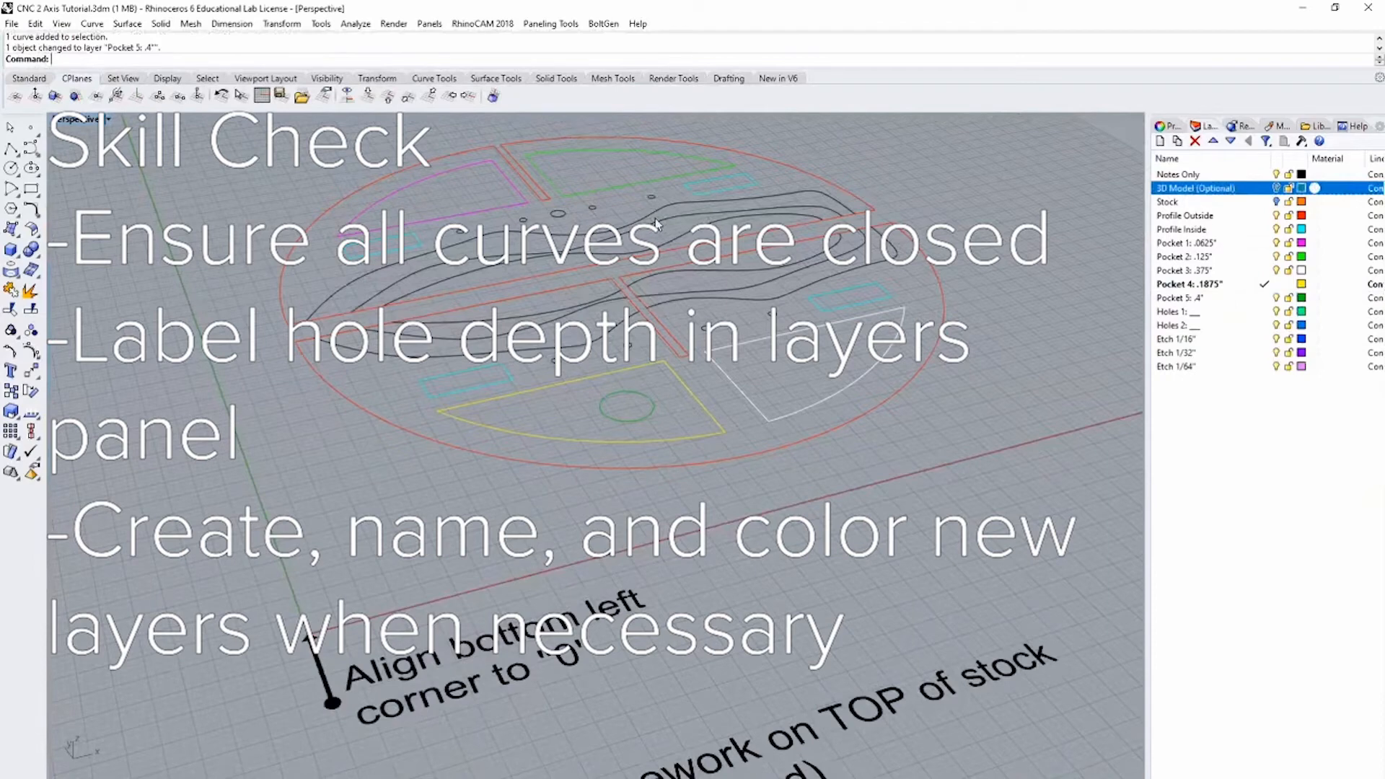
key(ctrl+s)
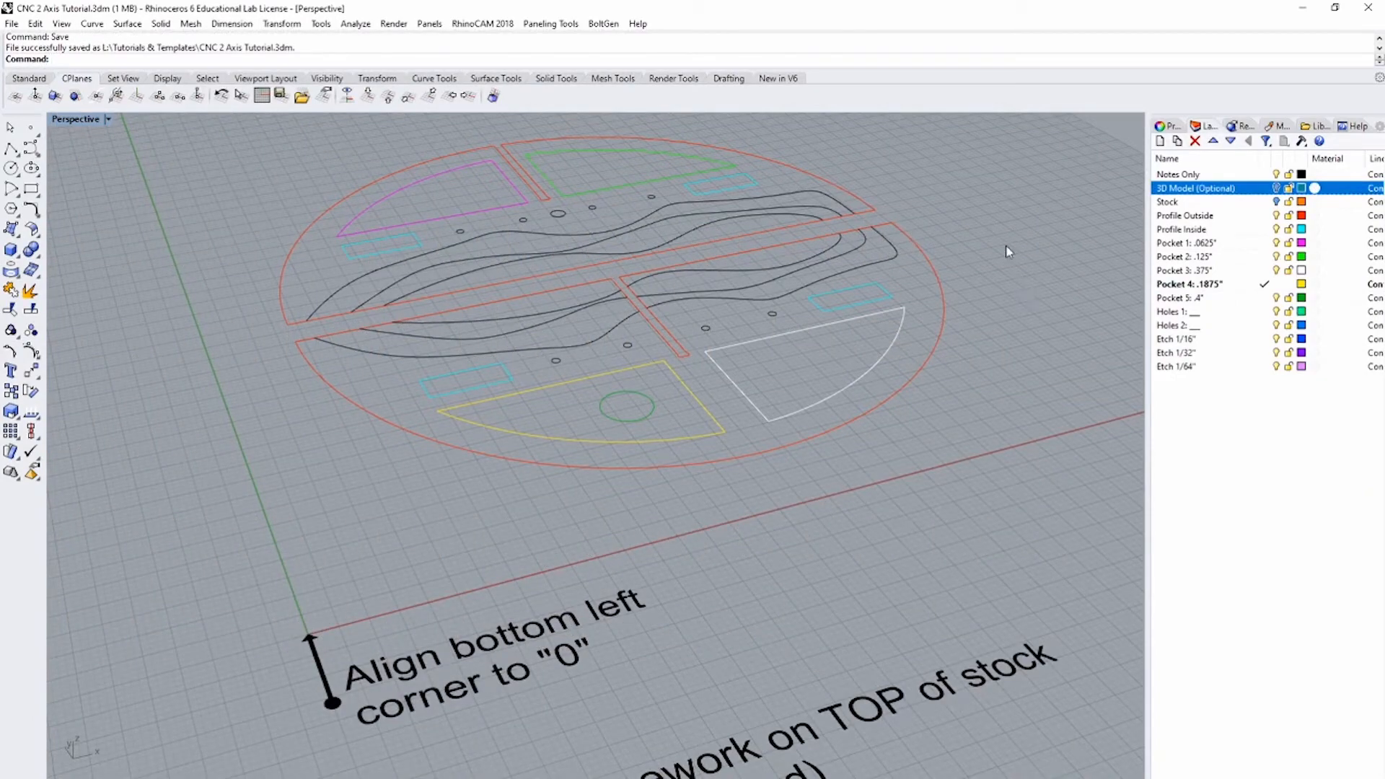
key(ctrl+F1)
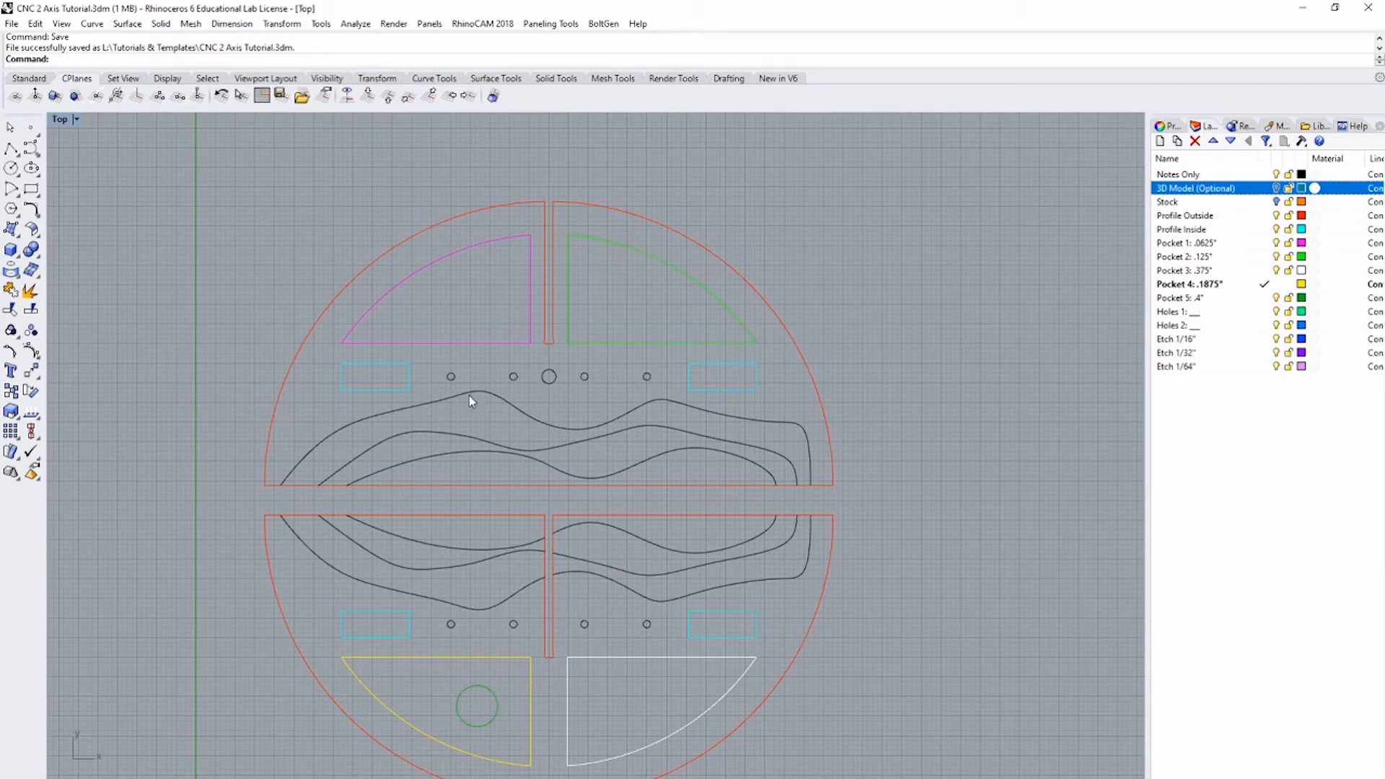
Step: Assign the four outermost small circles, two above and two below the centre gap, to the Holes 1 layer
click(454, 376)
shift+click(453, 627)
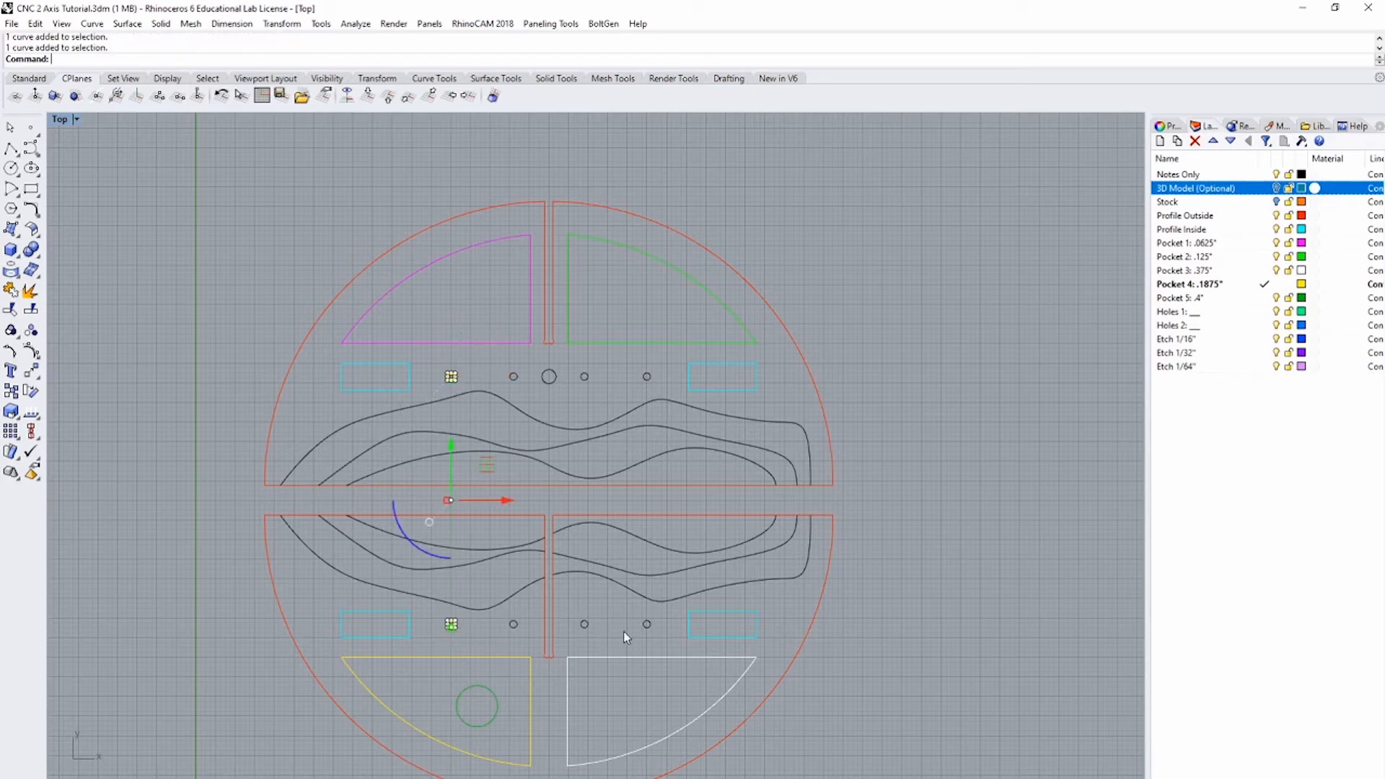
shift+click(650, 629)
shift+click(647, 377)
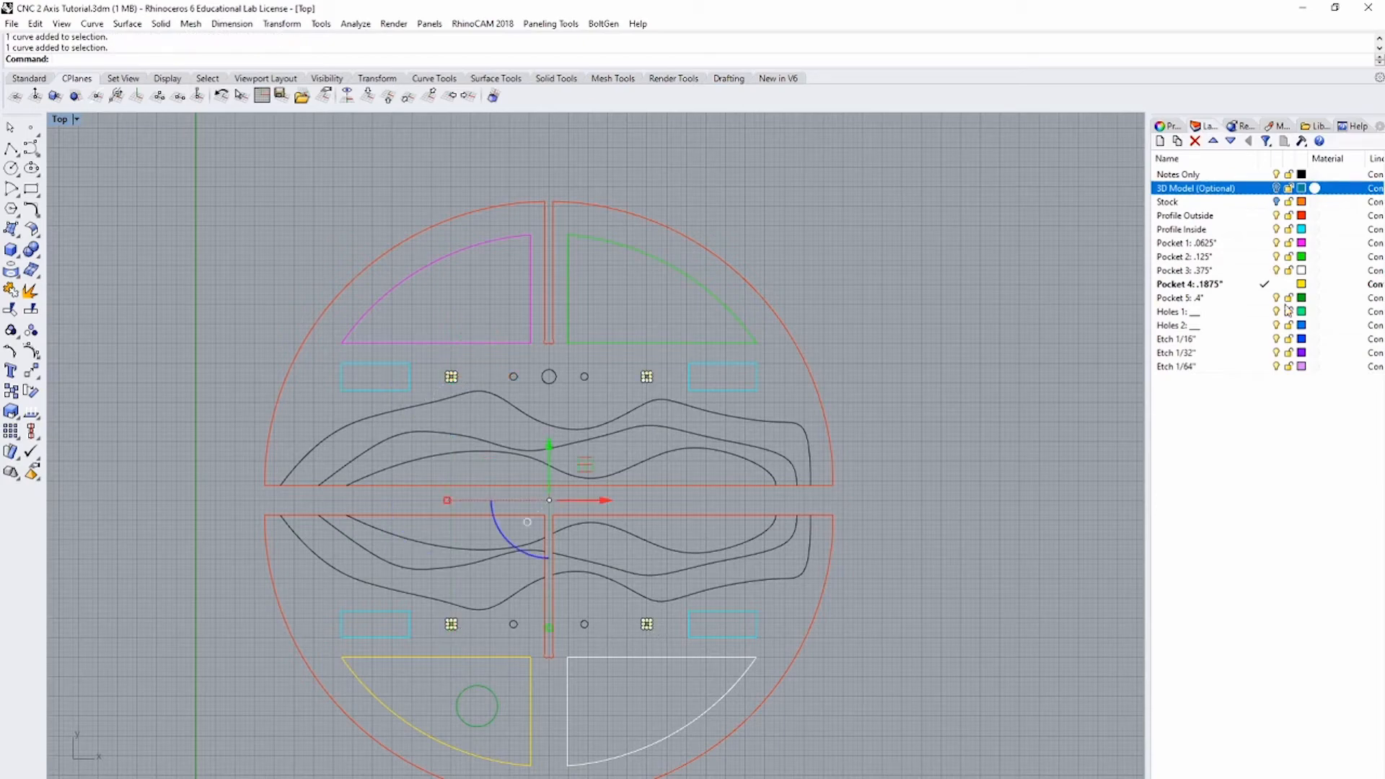
right_click(1177, 313)
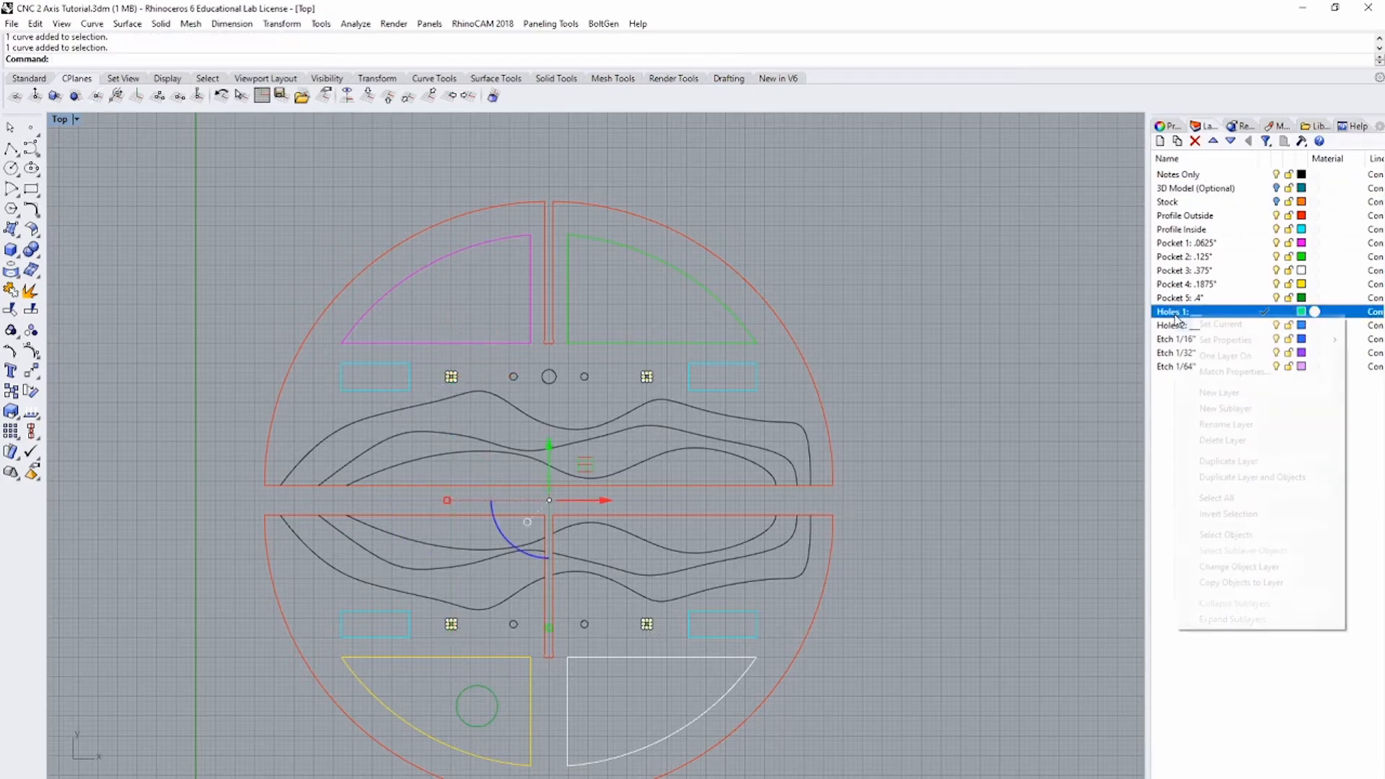
click(1260, 567)
click(1119, 340)
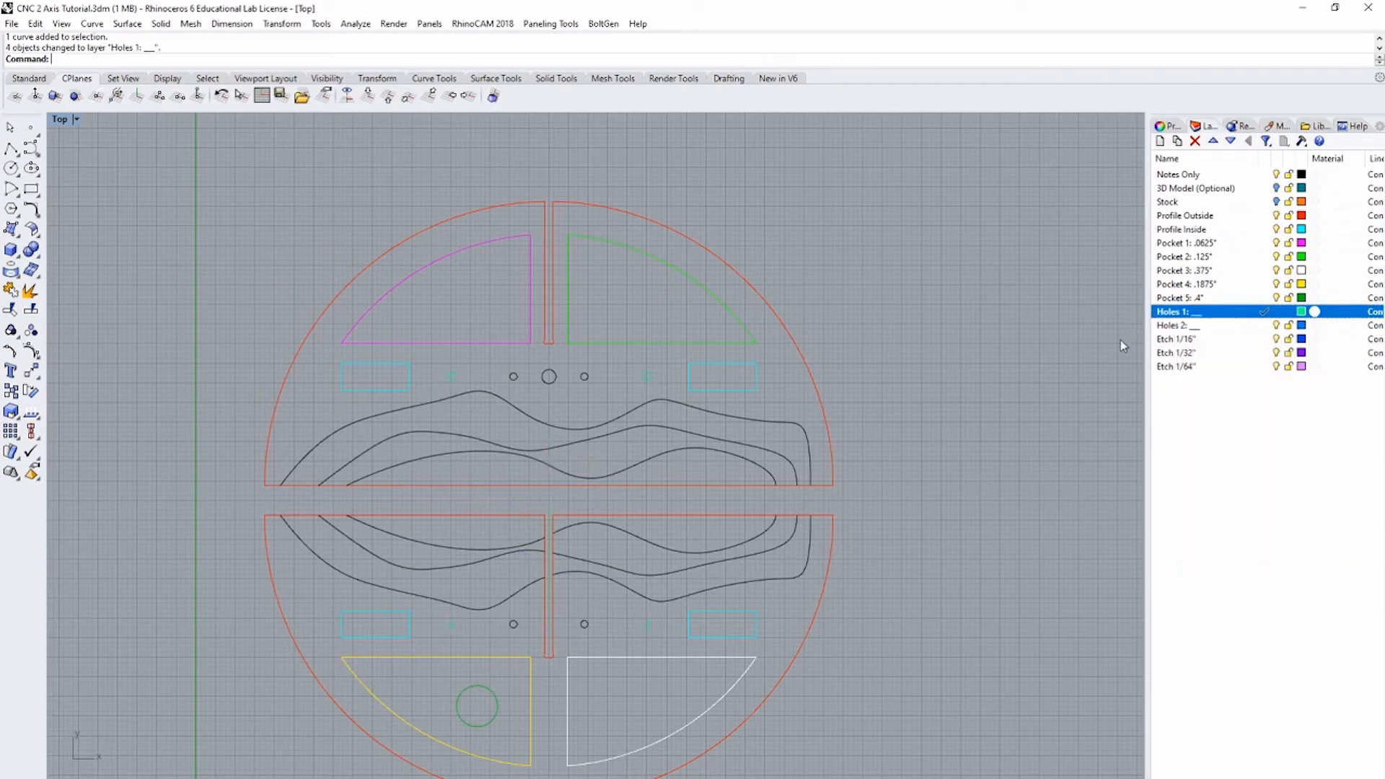
Step: Complete the Holes 1 layer's name as "Holes 1: THROUGH"
click(1201, 313)
key(BackSpace)
key(BackSpace)
text(THROUGH)
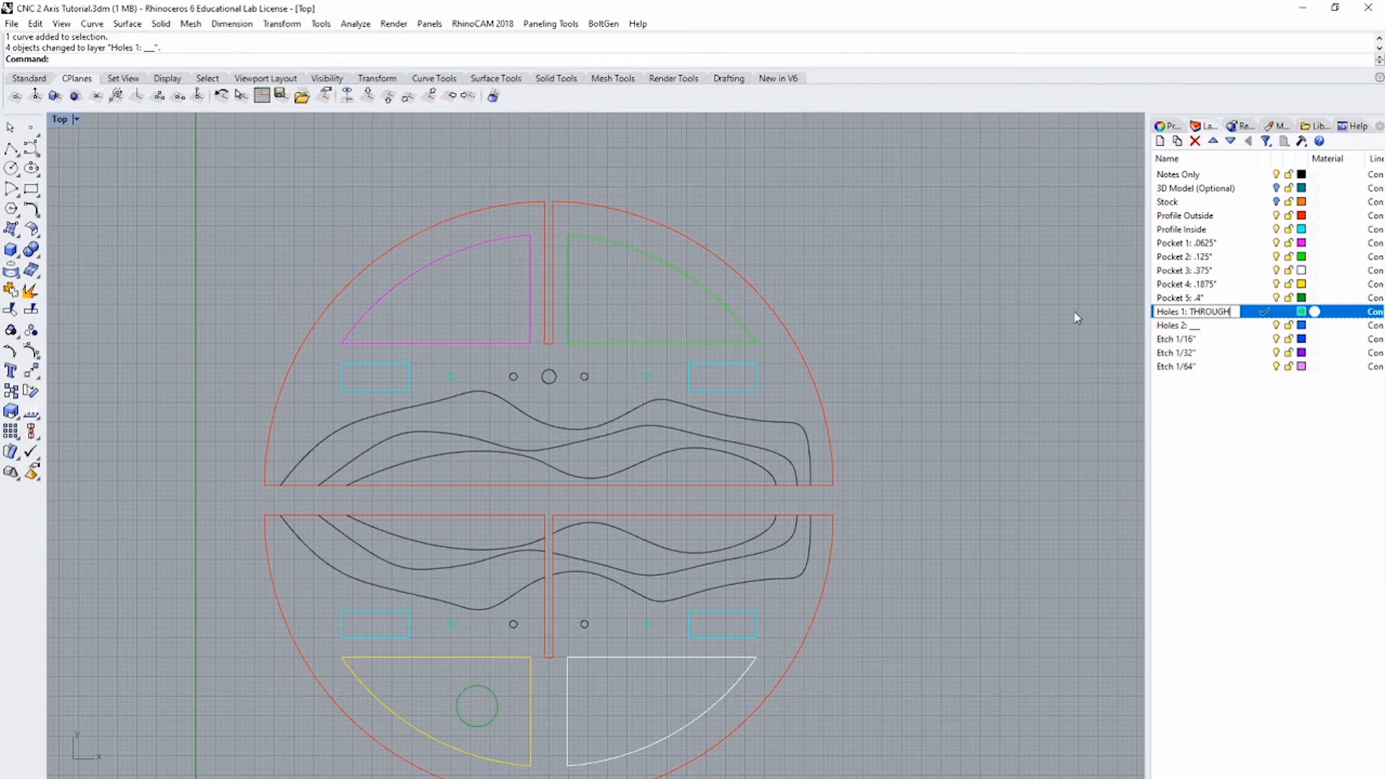
key(Return)
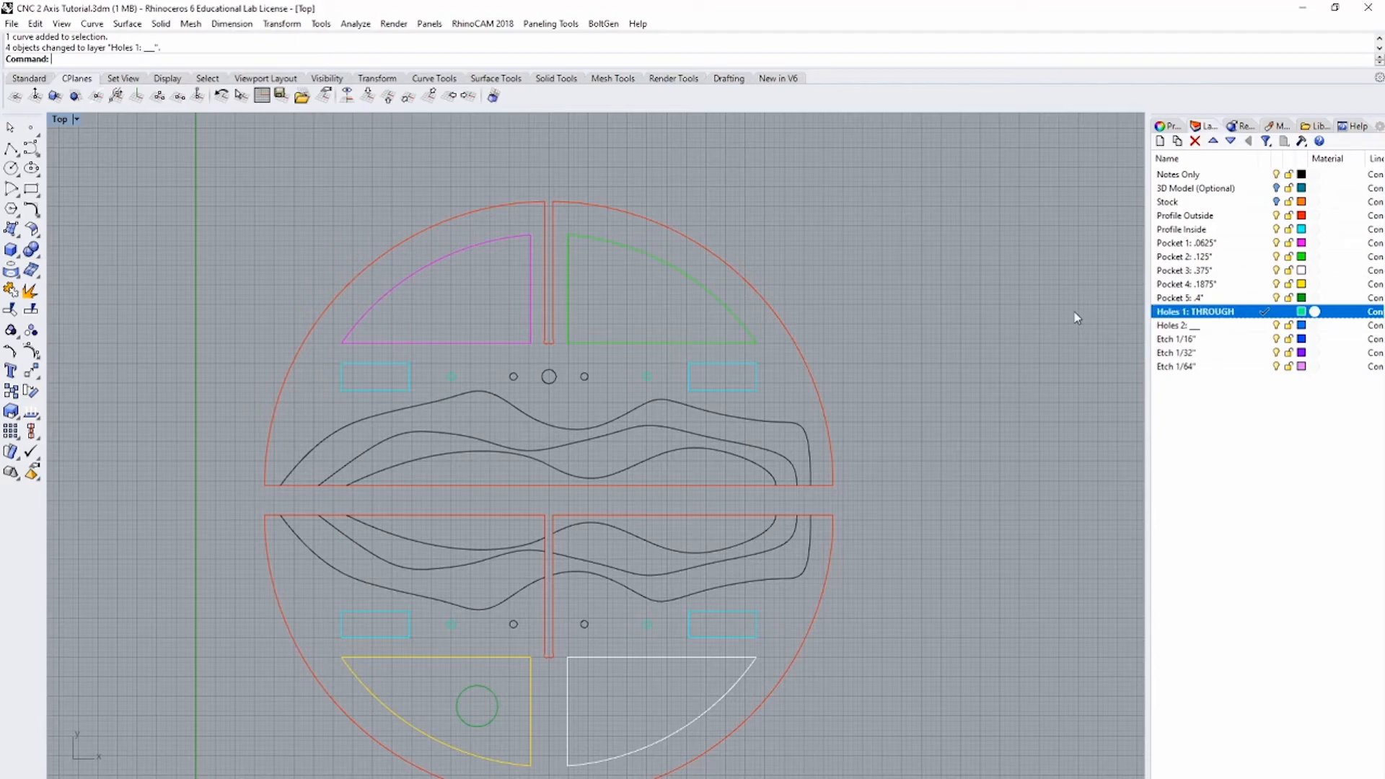
Step: Assign the four small circles nearest the vertical slots to the Holes 2 layer
click(588, 379)
shift+click(585, 625)
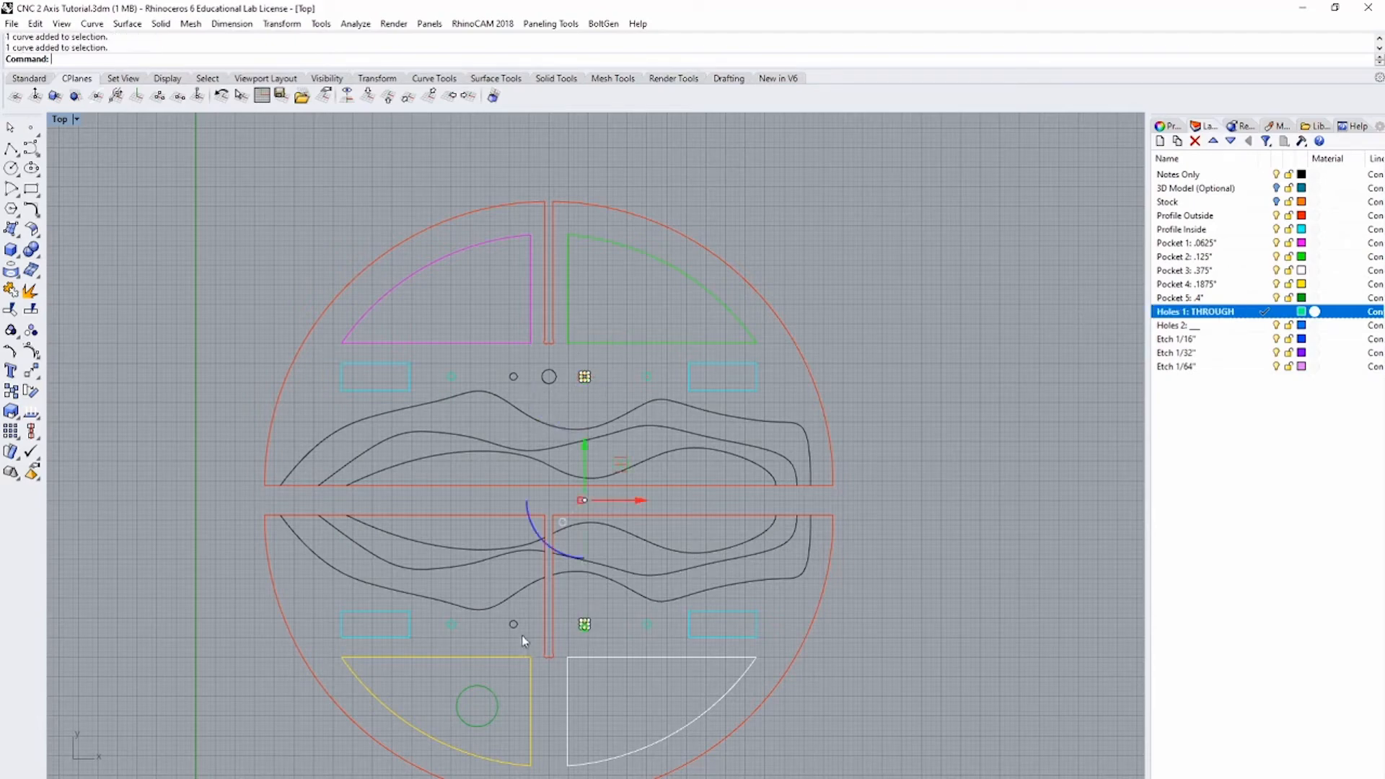
shift+click(513, 623)
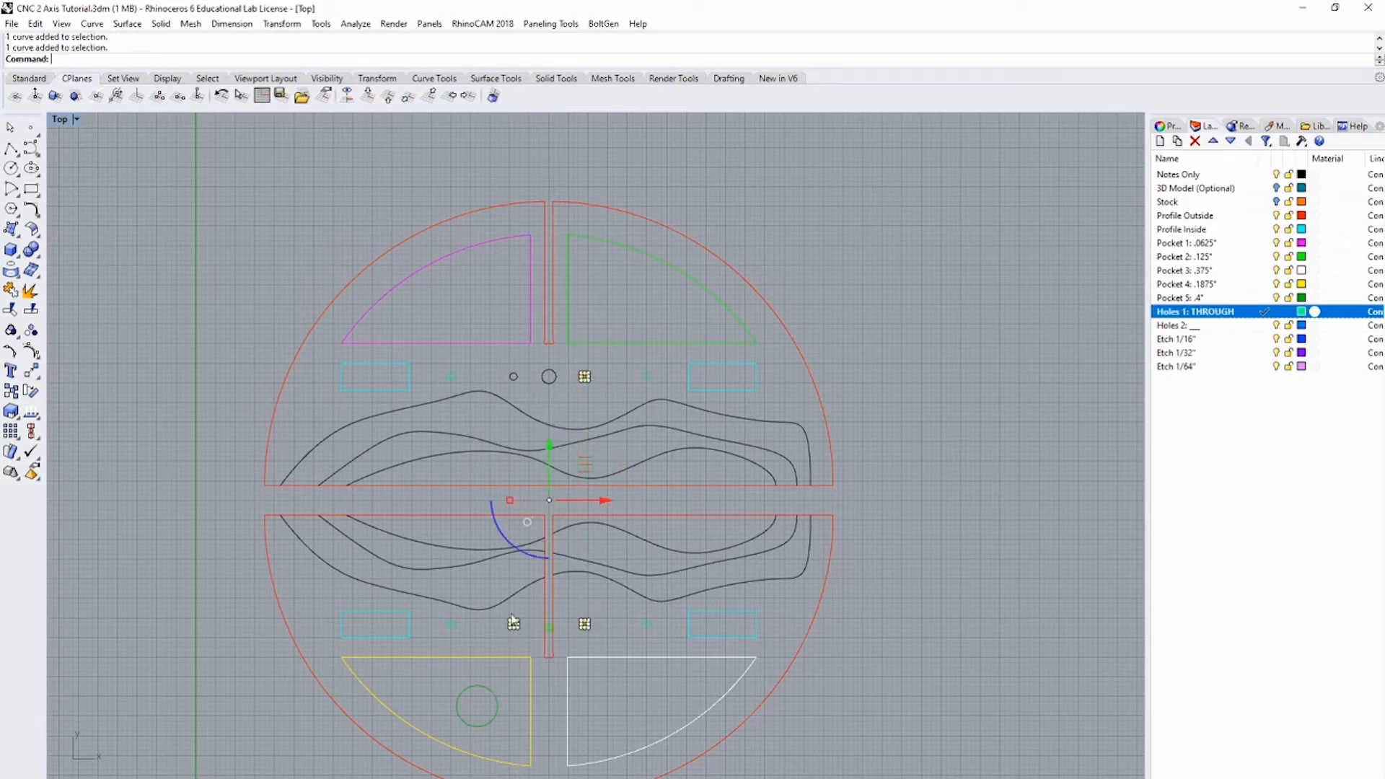
right_click(1205, 325)
click(1268, 580)
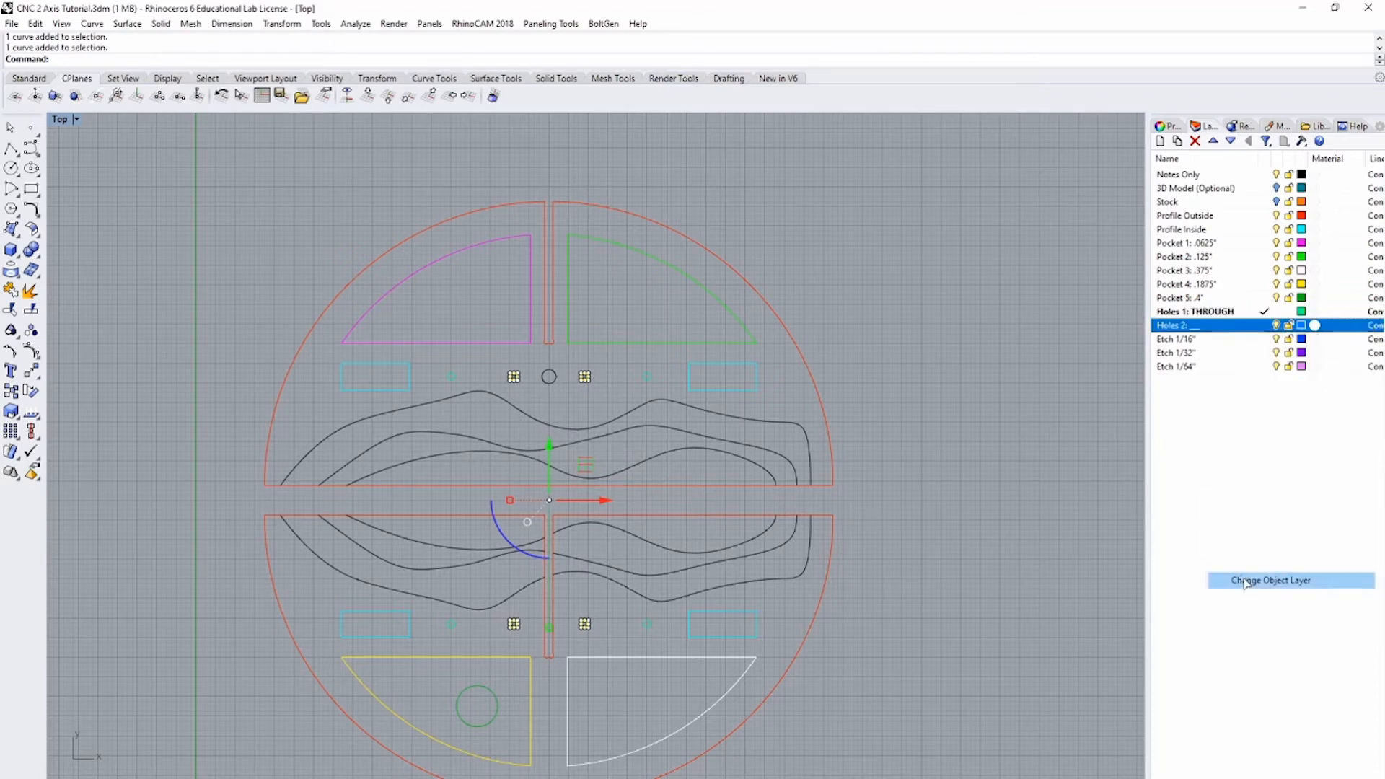
Step: Complete the Holes 2 layer's name as "Holes 2: .25""
click(1200, 328)
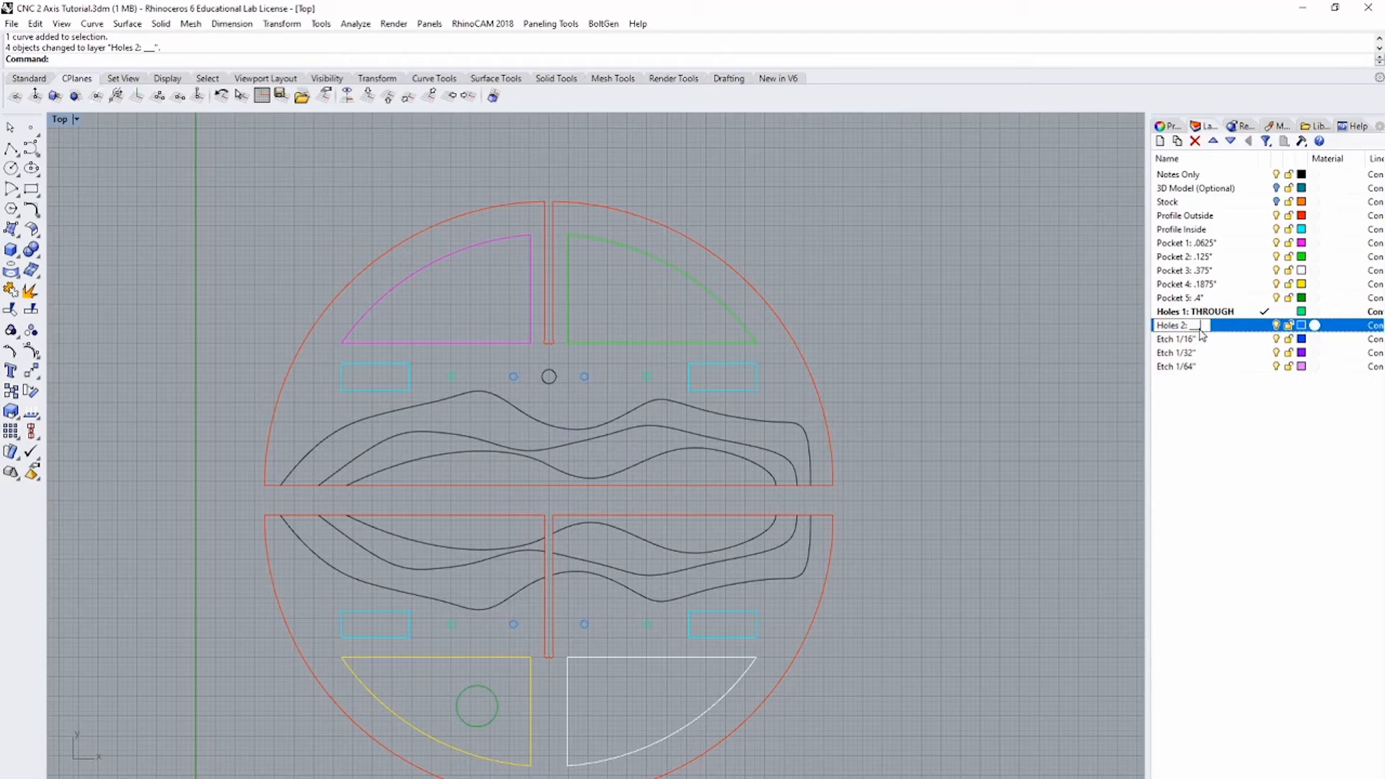
key(BackSpace)
key(BackSpace)
text(.25")
key(Return)
Step: Select the larger circle below the upper slot and create a layer named "Holes 3: .375"" below Holes 2
click(557, 378)
key(ctrl+shift+e)
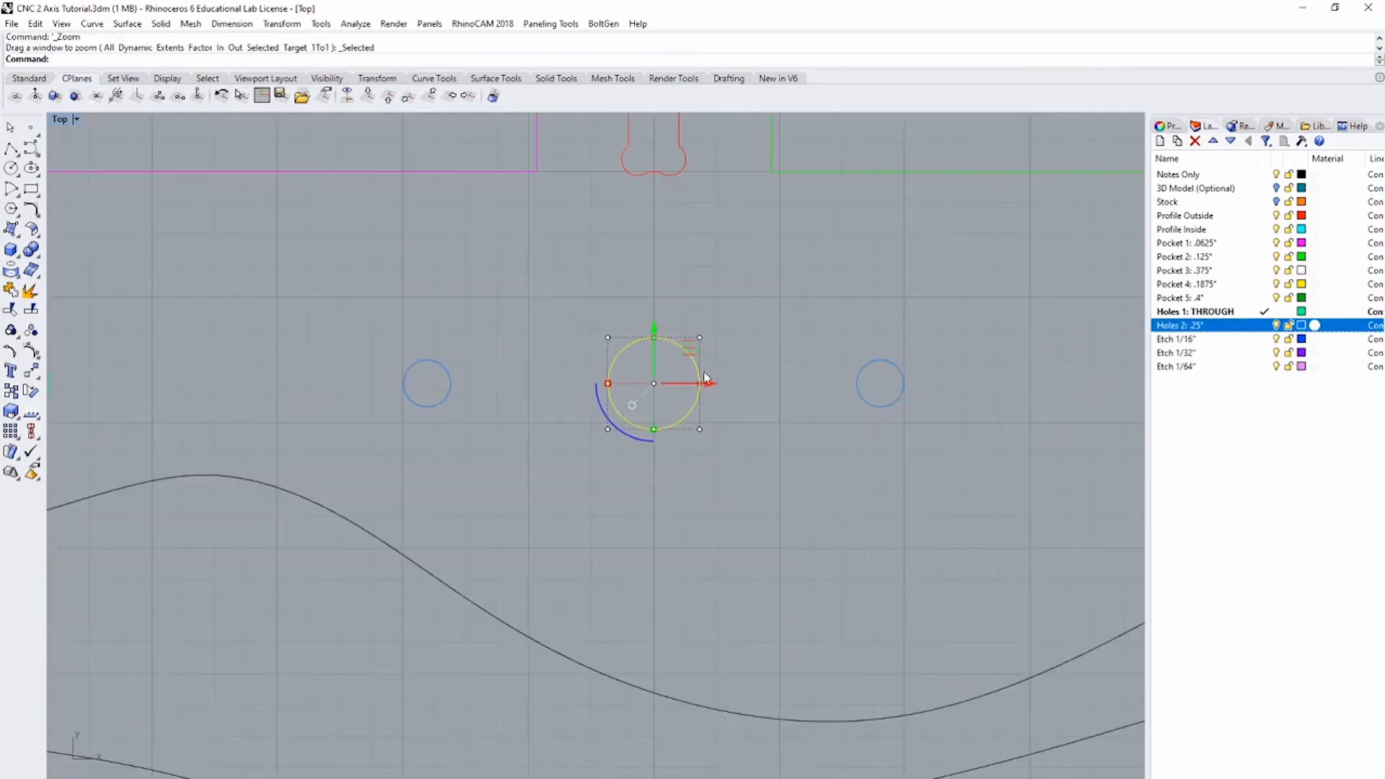
right_drag(805, 367, 551, 363)
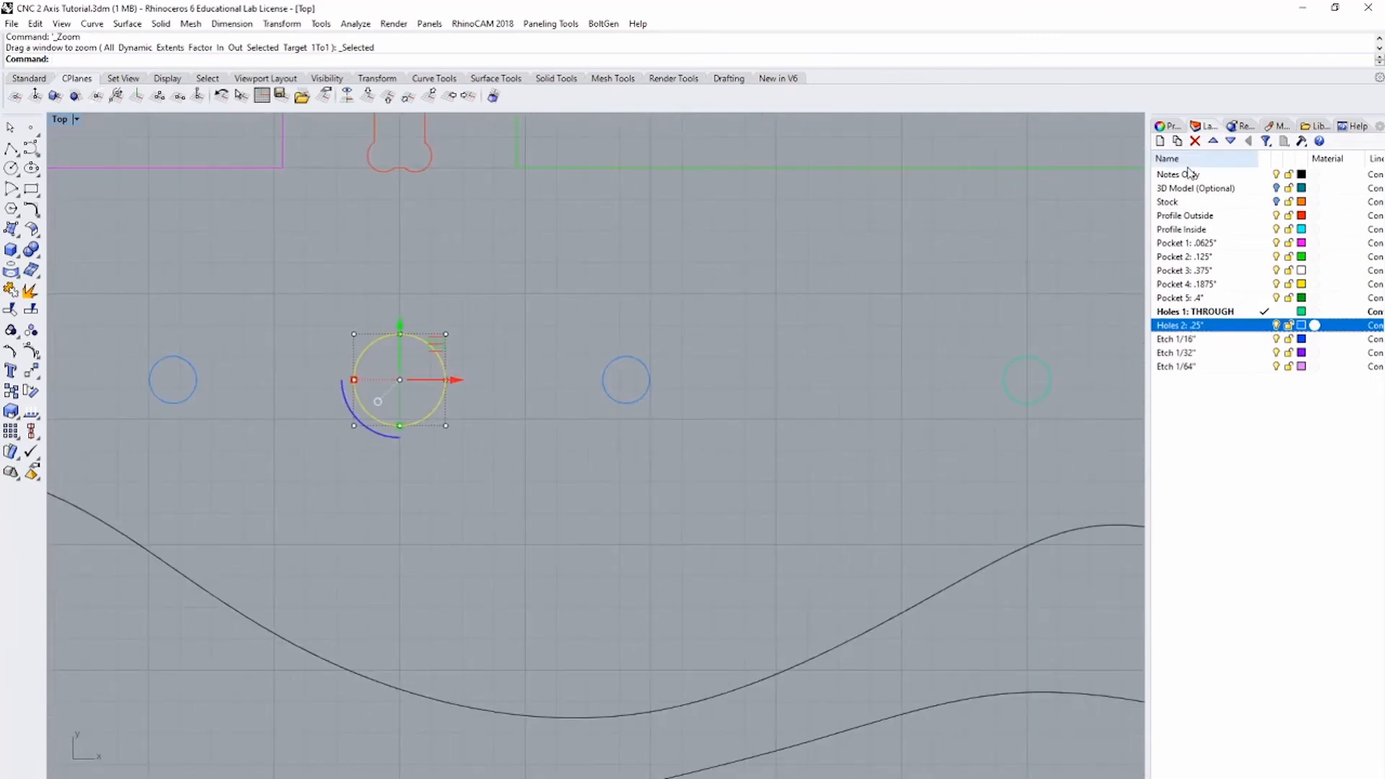
click(1160, 141)
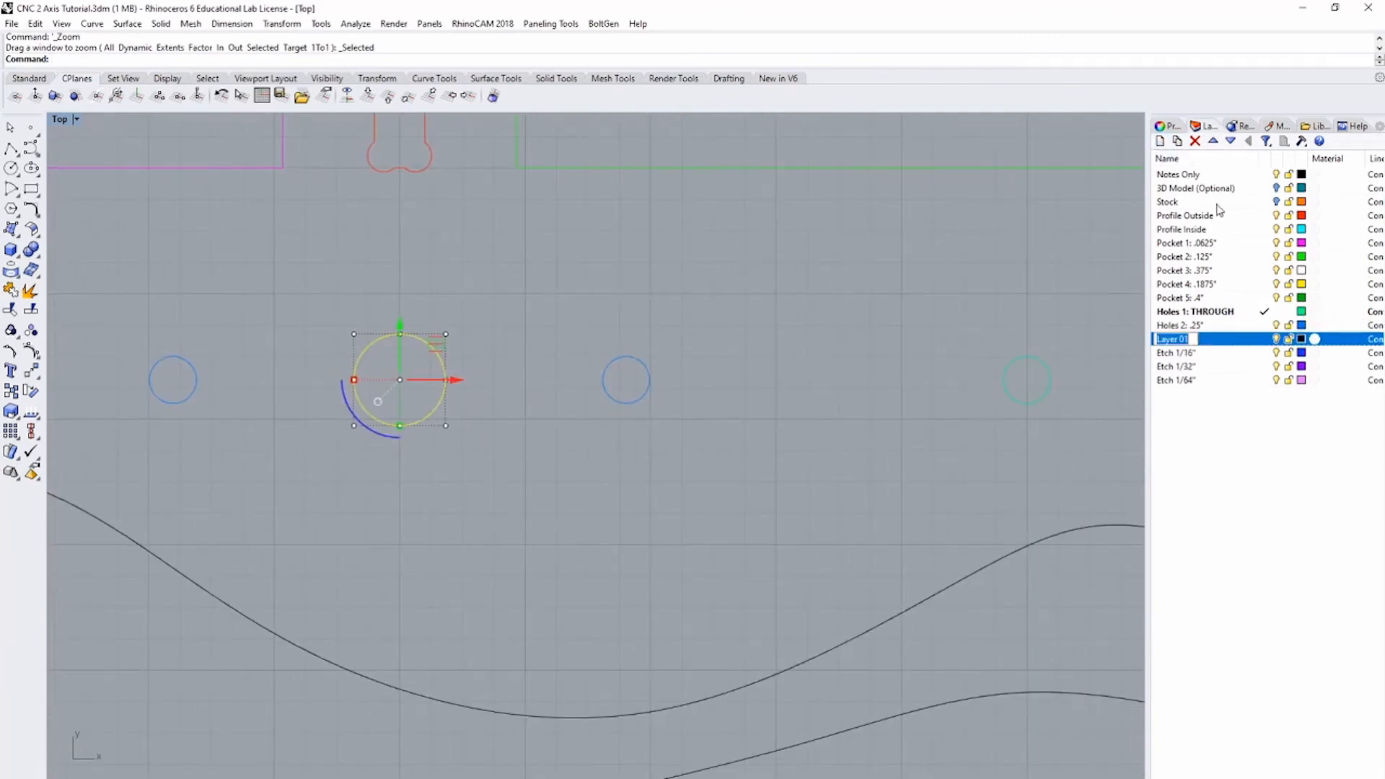
text(Holes 3: .375")
key(Return)
Step: Set the Holes 3 layer's colour to orange (RGB 255, 77, 0) and assign the selected larger circle to it
click(1301, 339)
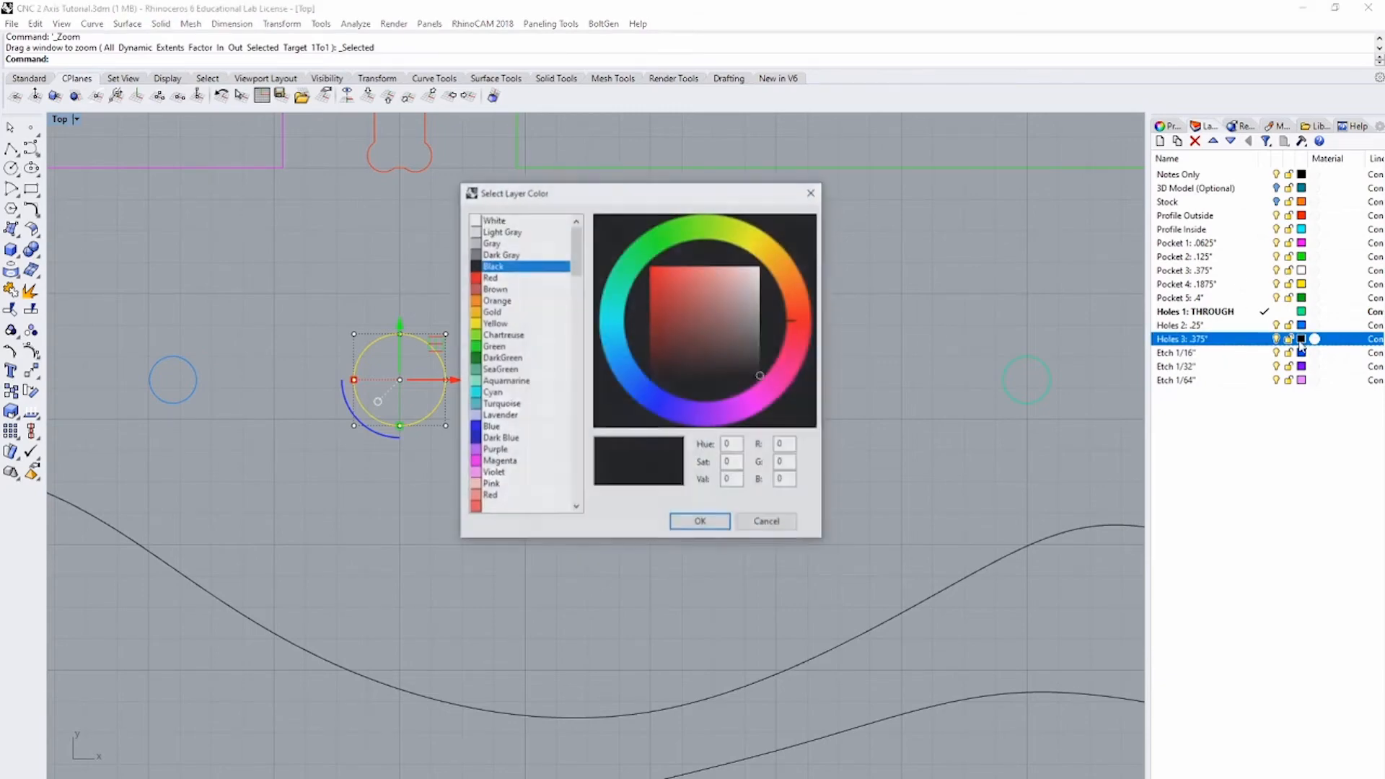
drag(788, 288, 798, 293)
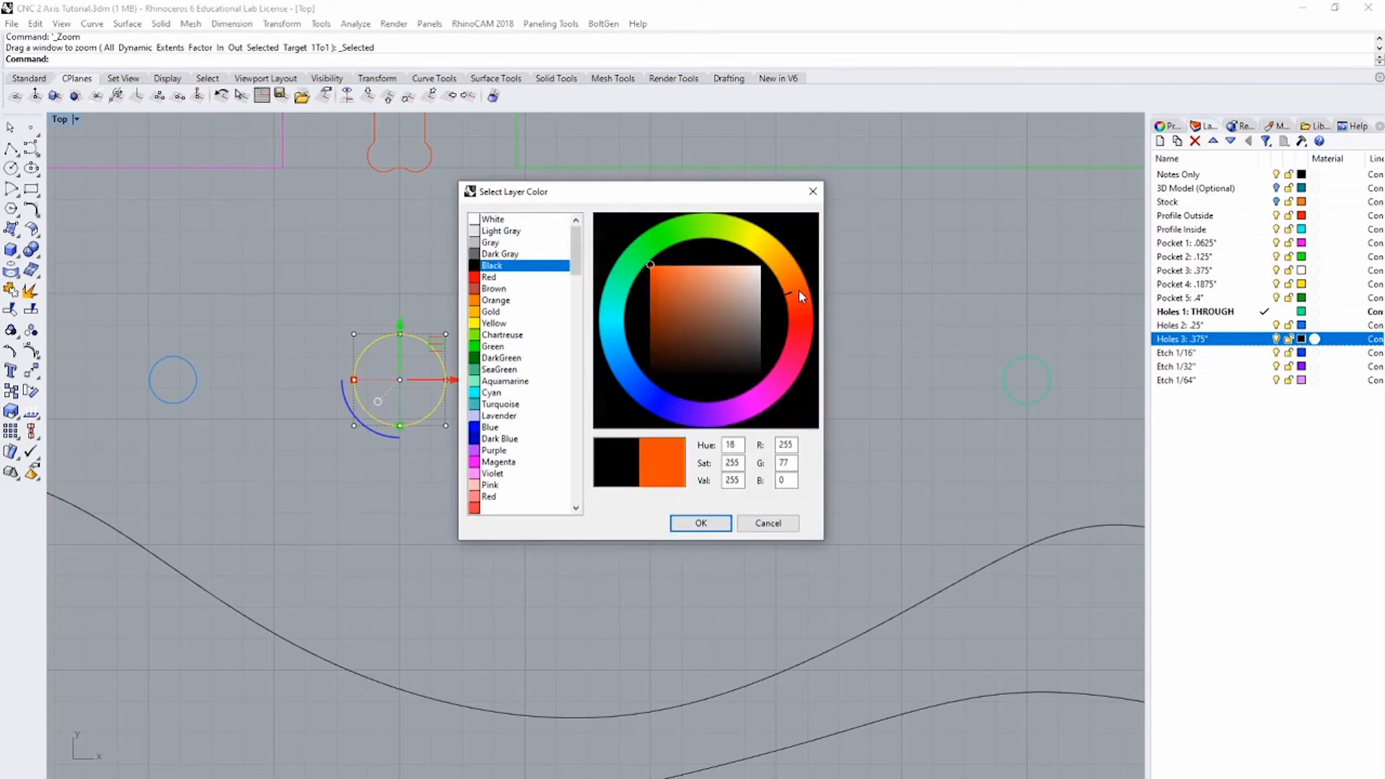
click(700, 523)
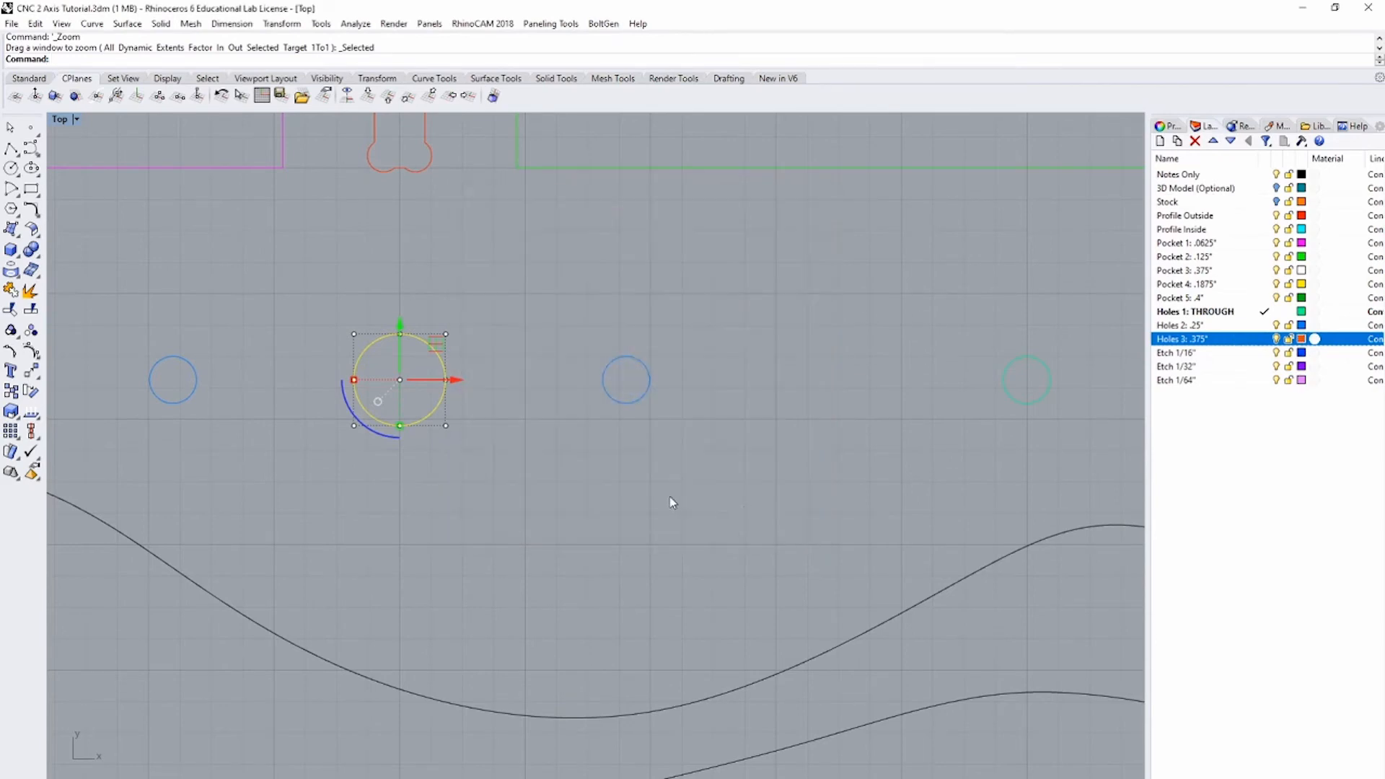
right_click(1209, 339)
click(1263, 588)
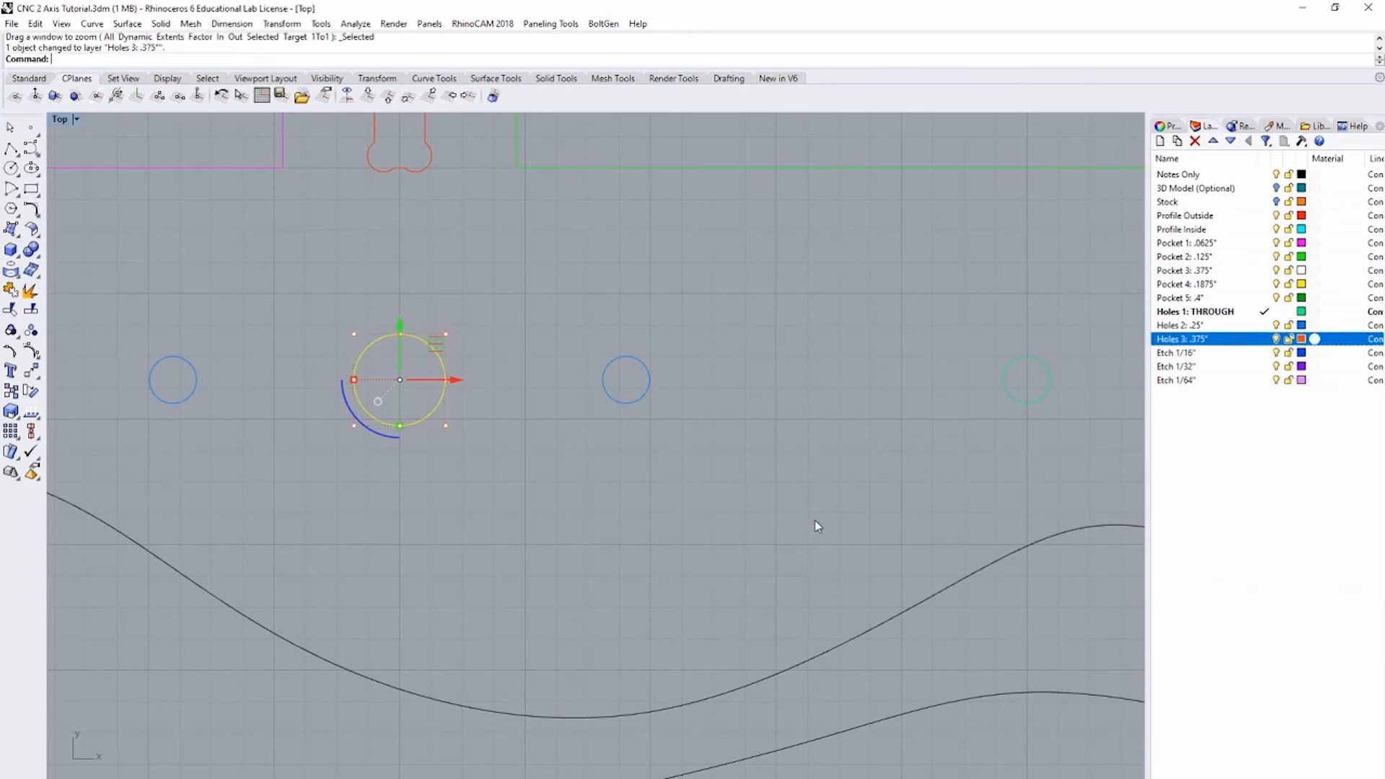
Step: Assign the innermost wavy contour curves on both halves of the disc to the Etch 1/16" layer
scroll(820, 527, down, 8)
right_drag(820, 528, 739, 417)
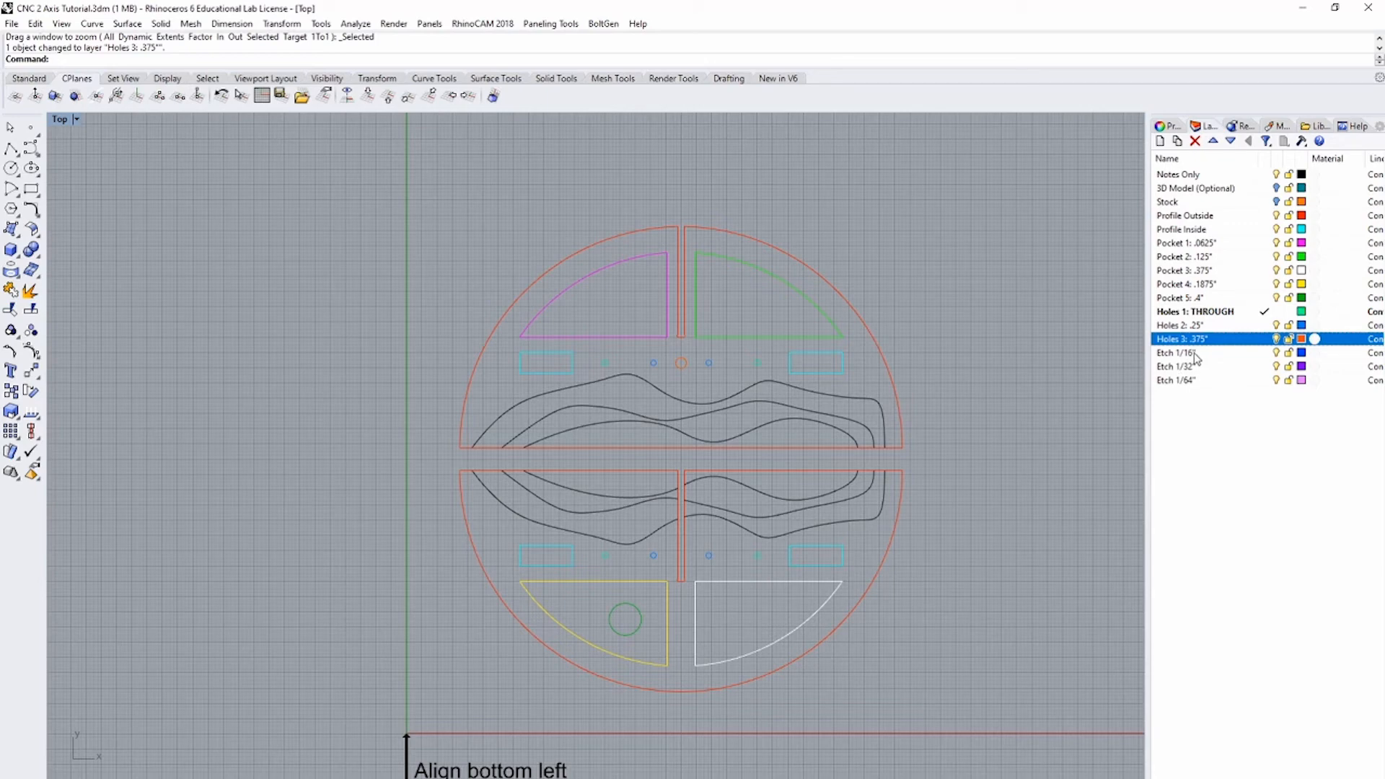
click(705, 437)
shift+click(715, 478)
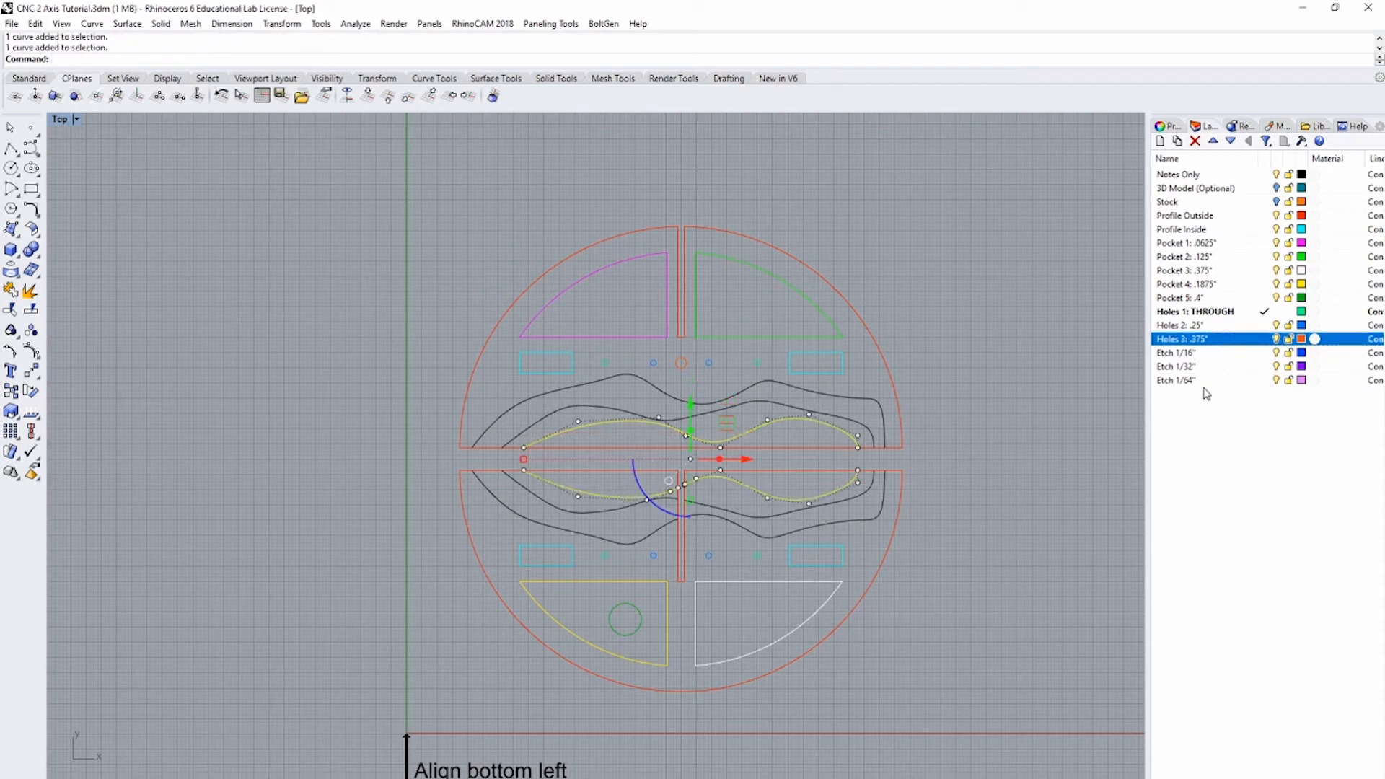
right_click(1197, 353)
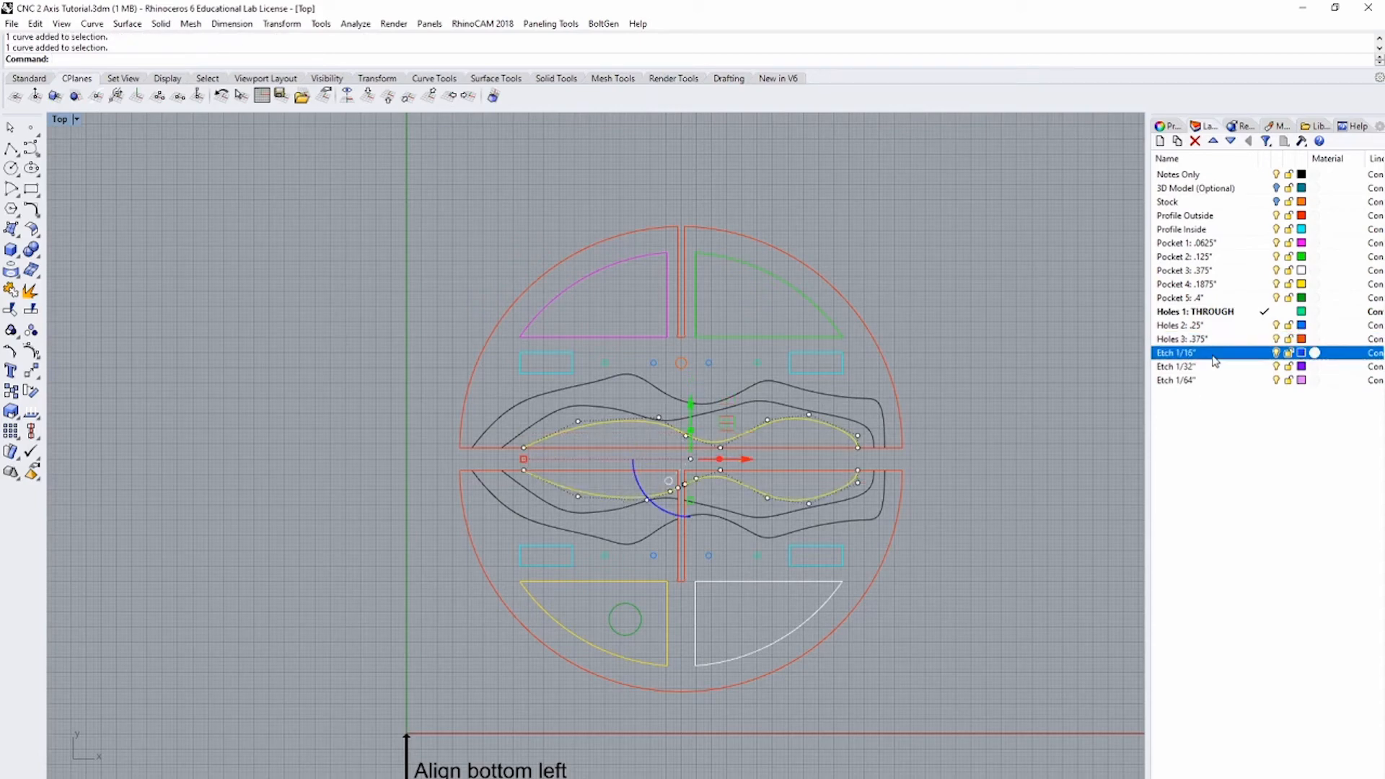
click(1295, 607)
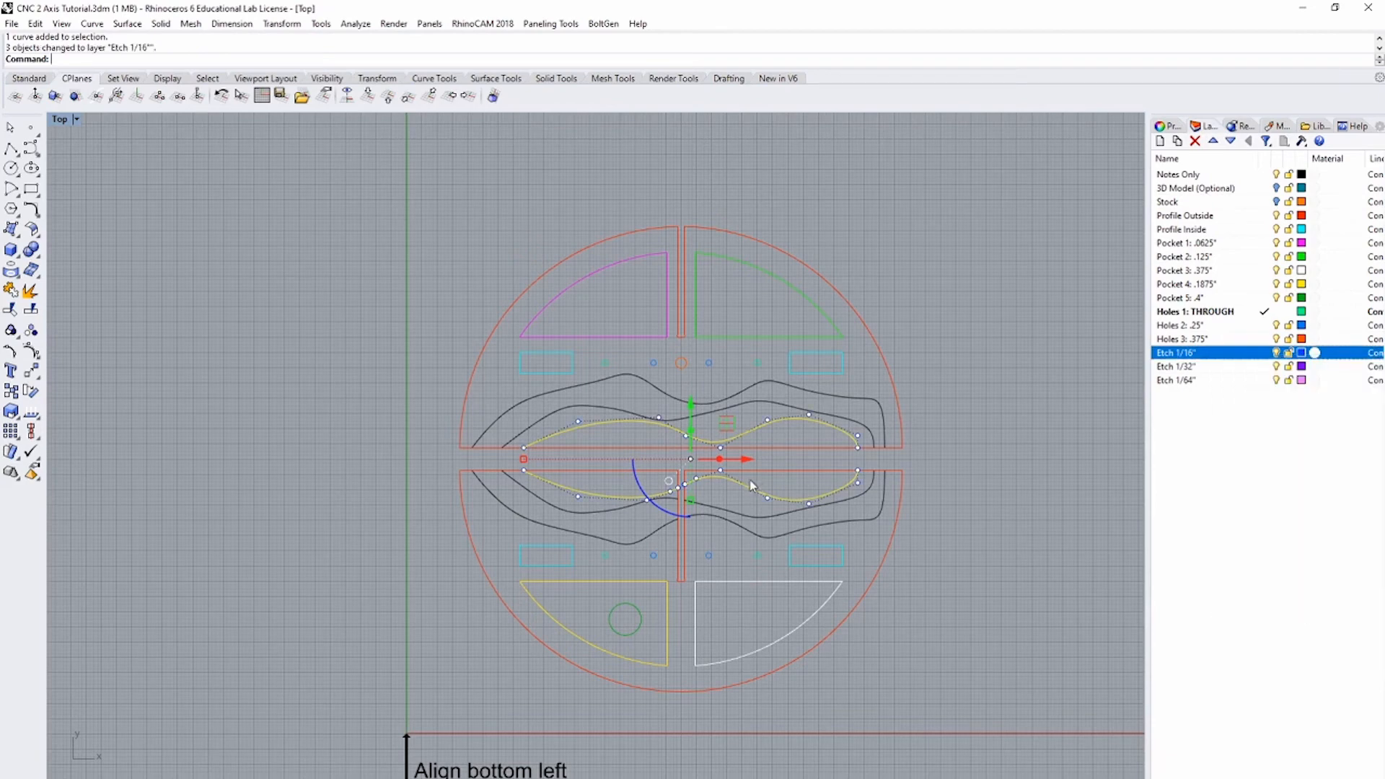
Step: Assign the middle wavy contour curves on both halves of the disc to the Etch 1/32" layer
click(746, 518)
shift+click(656, 513)
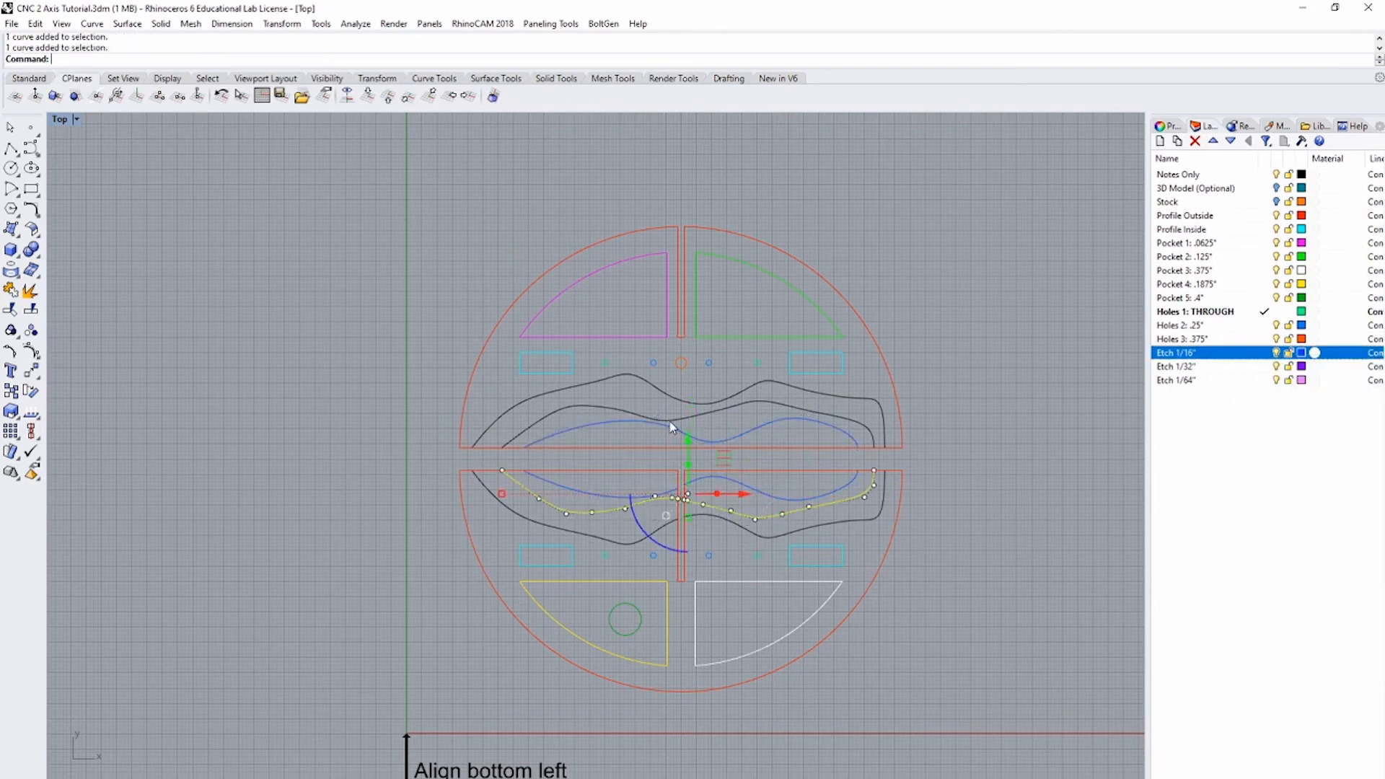
shift+click(672, 421)
right_click(1214, 366)
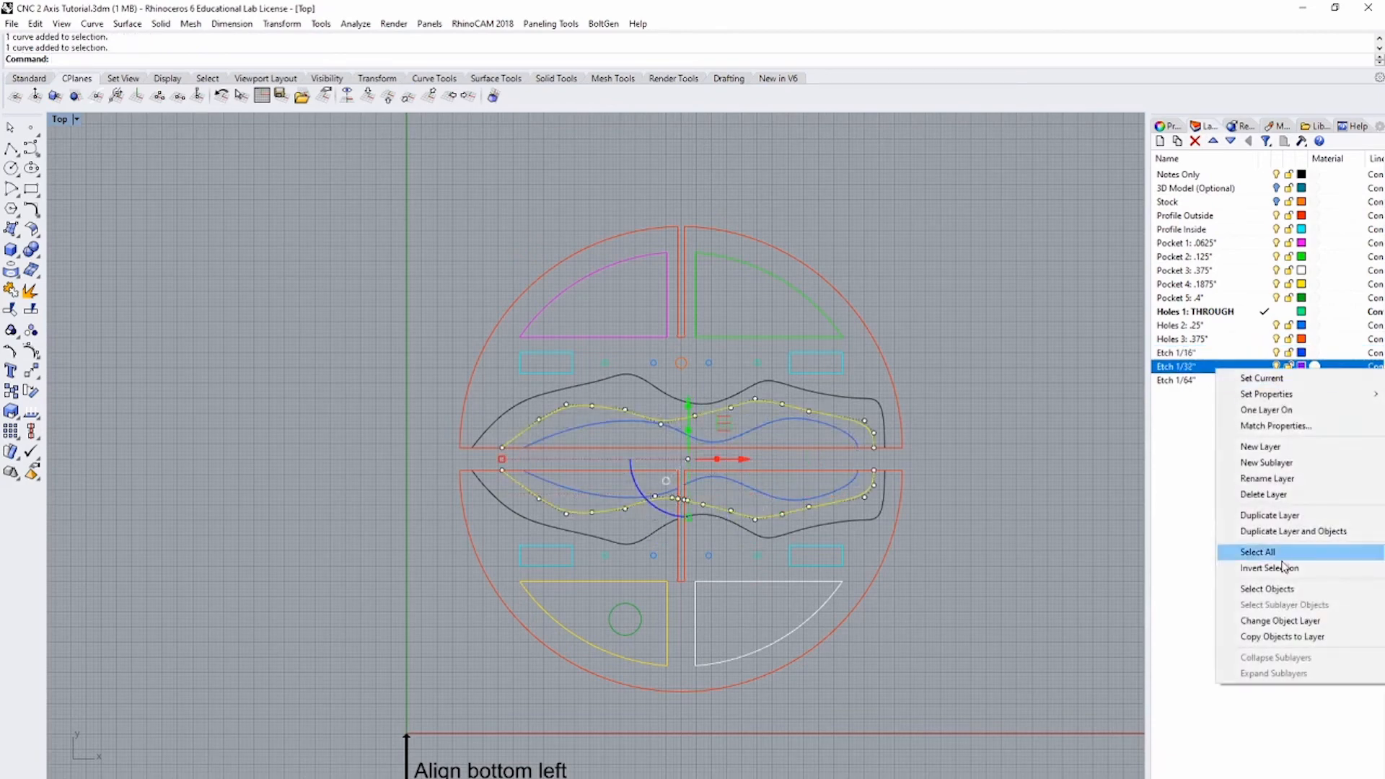
click(1278, 620)
Step: Assign the outermost wavy contour curves on both halves of the disc to the Etch 1/64" layer
click(689, 499)
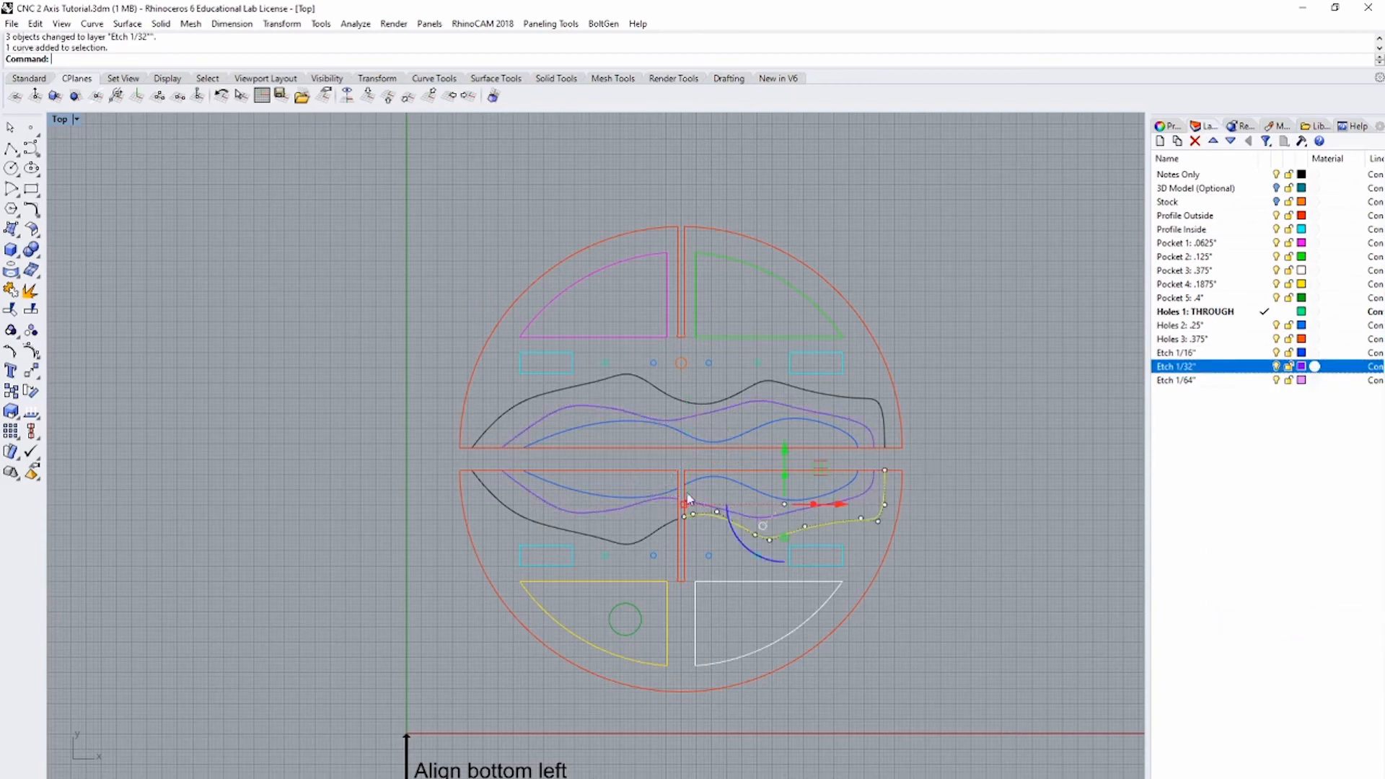
shift+click(644, 537)
shift+click(667, 390)
right_click(1216, 381)
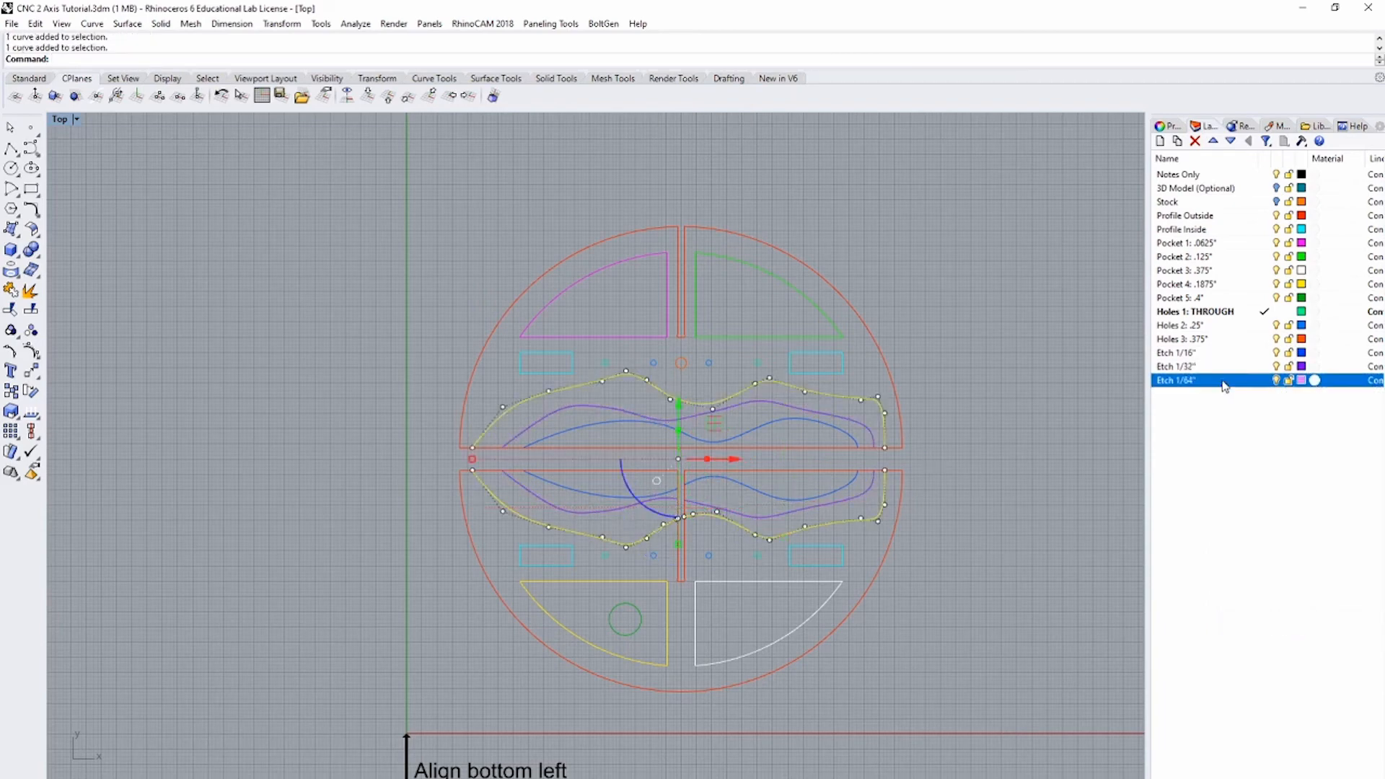
click(1326, 632)
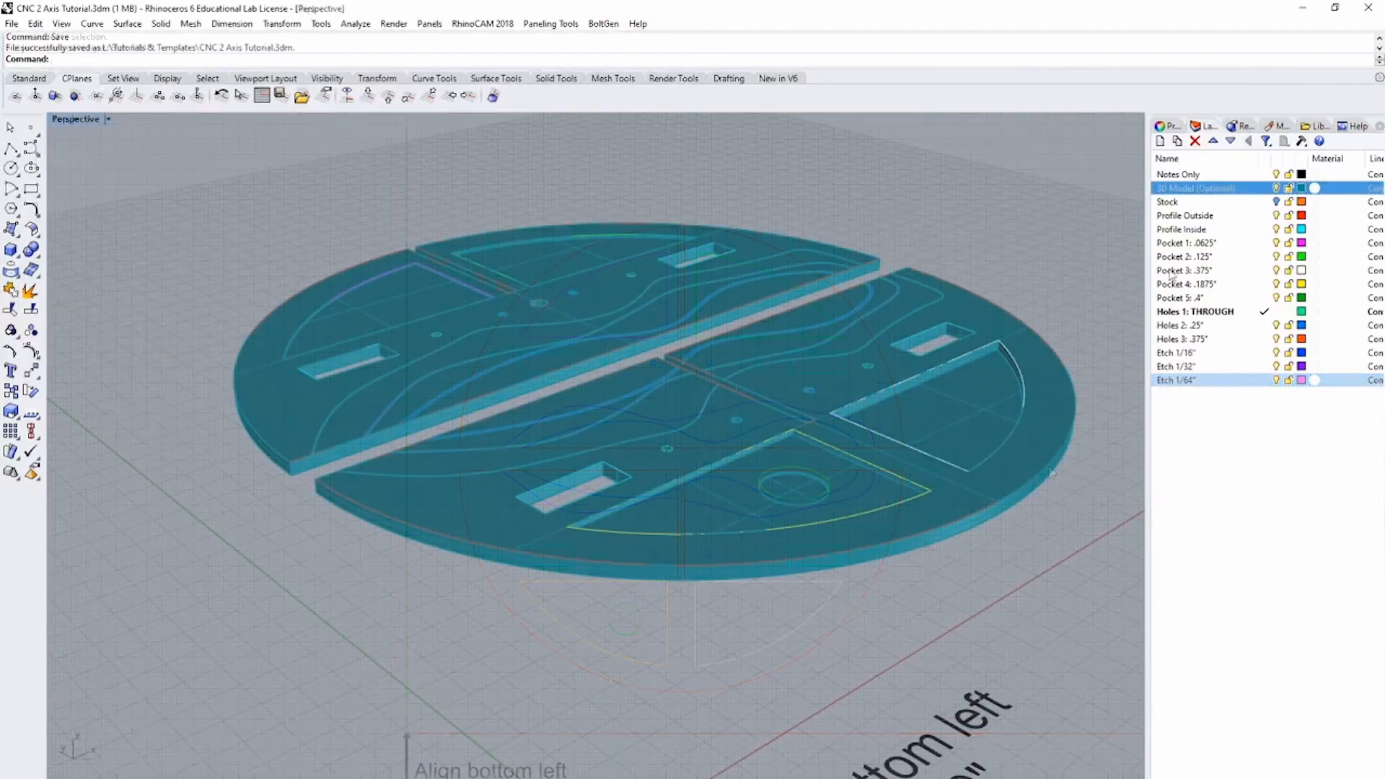
Step: Show the Stock layer and hide the 3D Model (Optional) layer
click(1276, 201)
click(1276, 187)
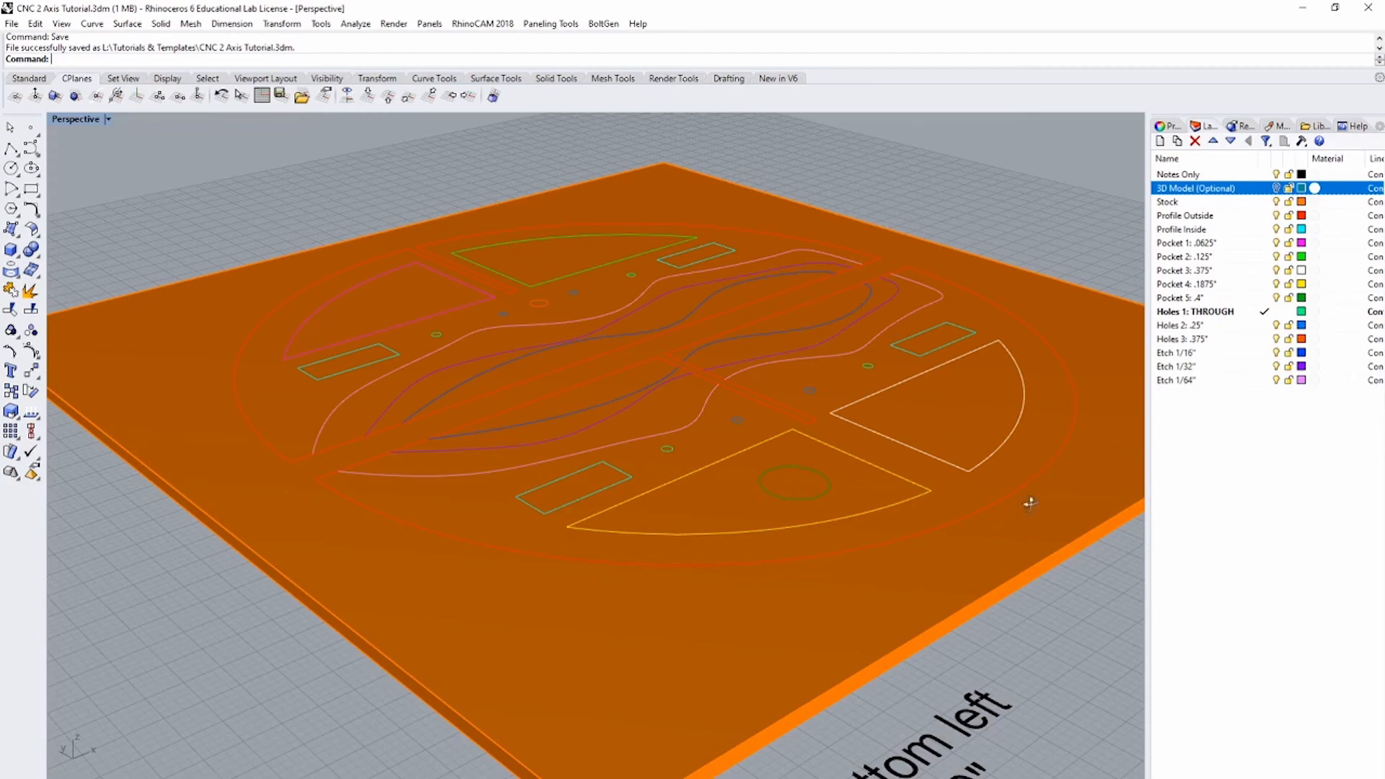
Step: Examine the stock's corner alignment at the origin and the linework on its top face, then clear the selection
right_drag(1066, 504, 1003, 464)
click(242, 406)
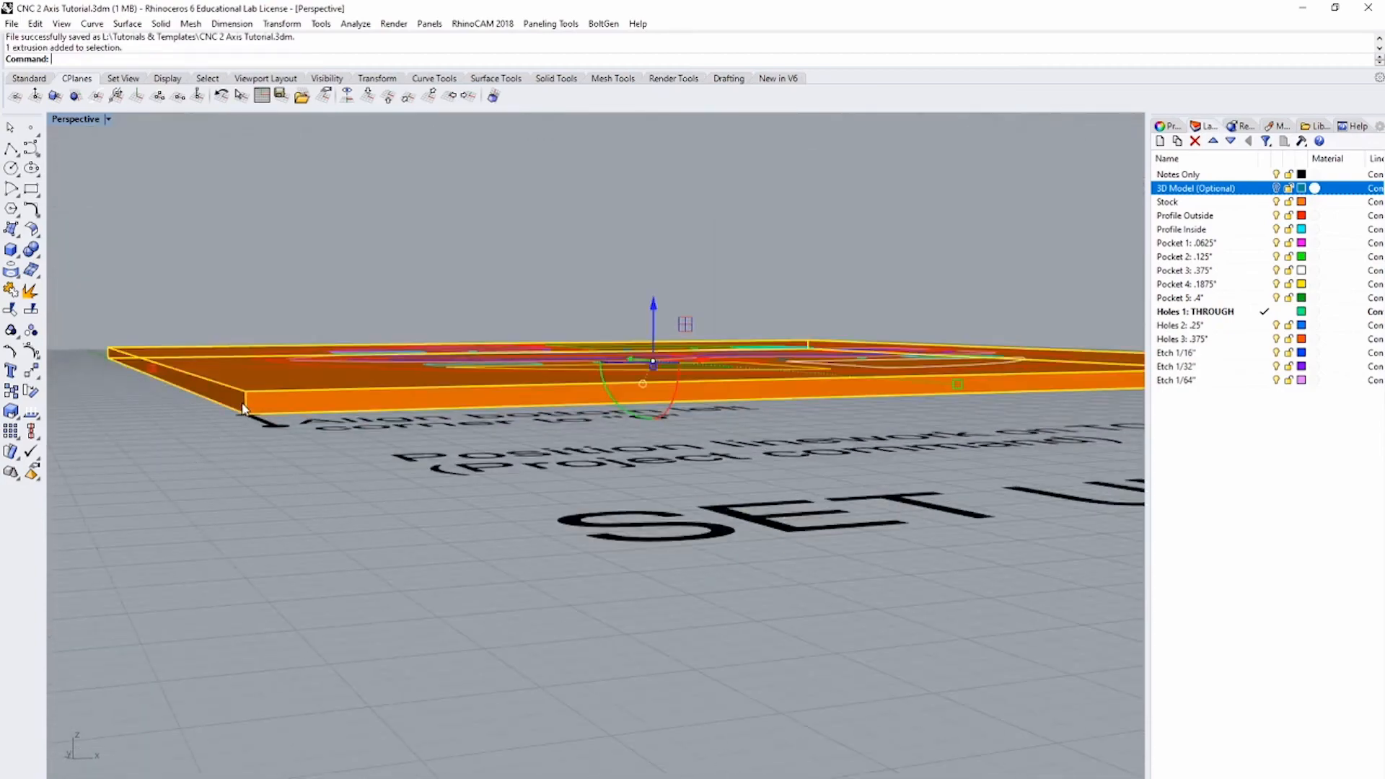
text(zs)
key(Return)
right_drag(244, 408, 325, 462)
scroll(379, 619, up, 12)
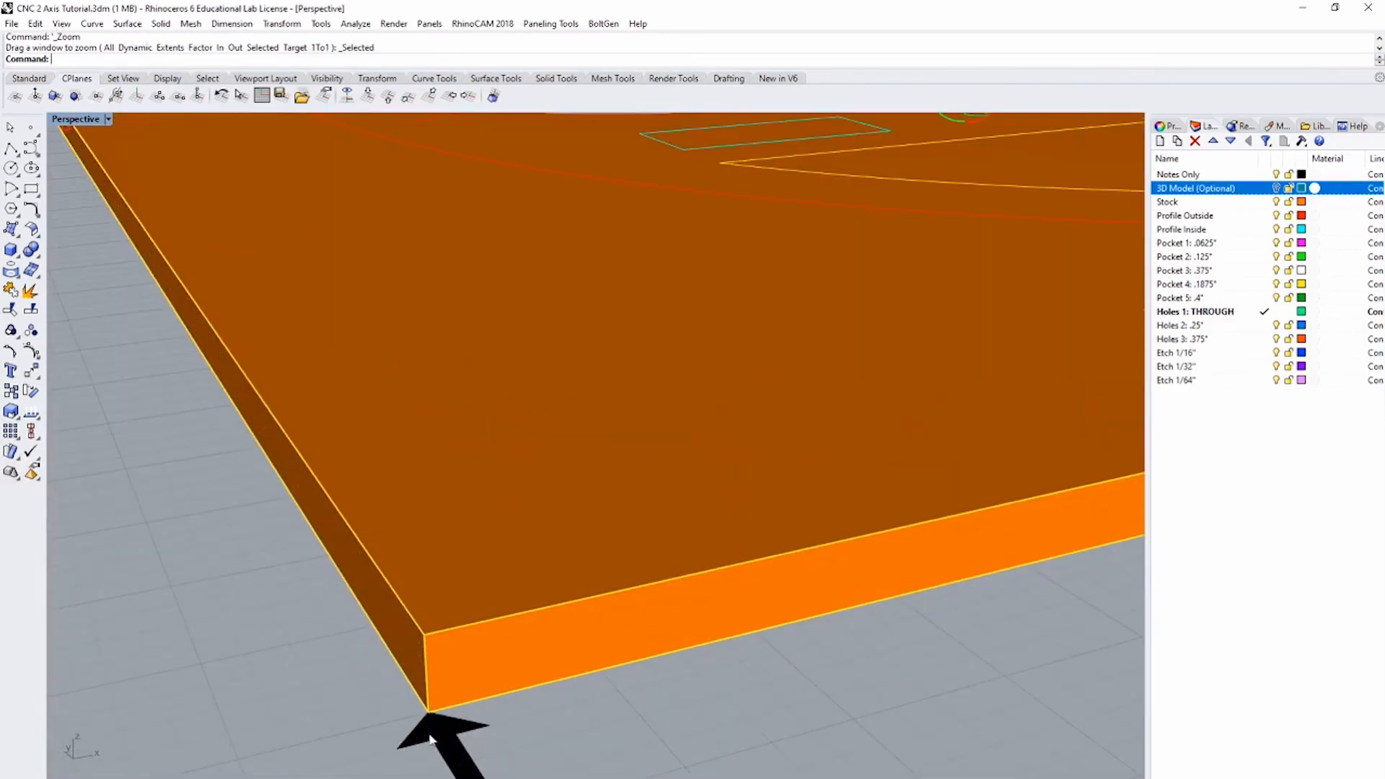
scroll(450, 703, down, 12)
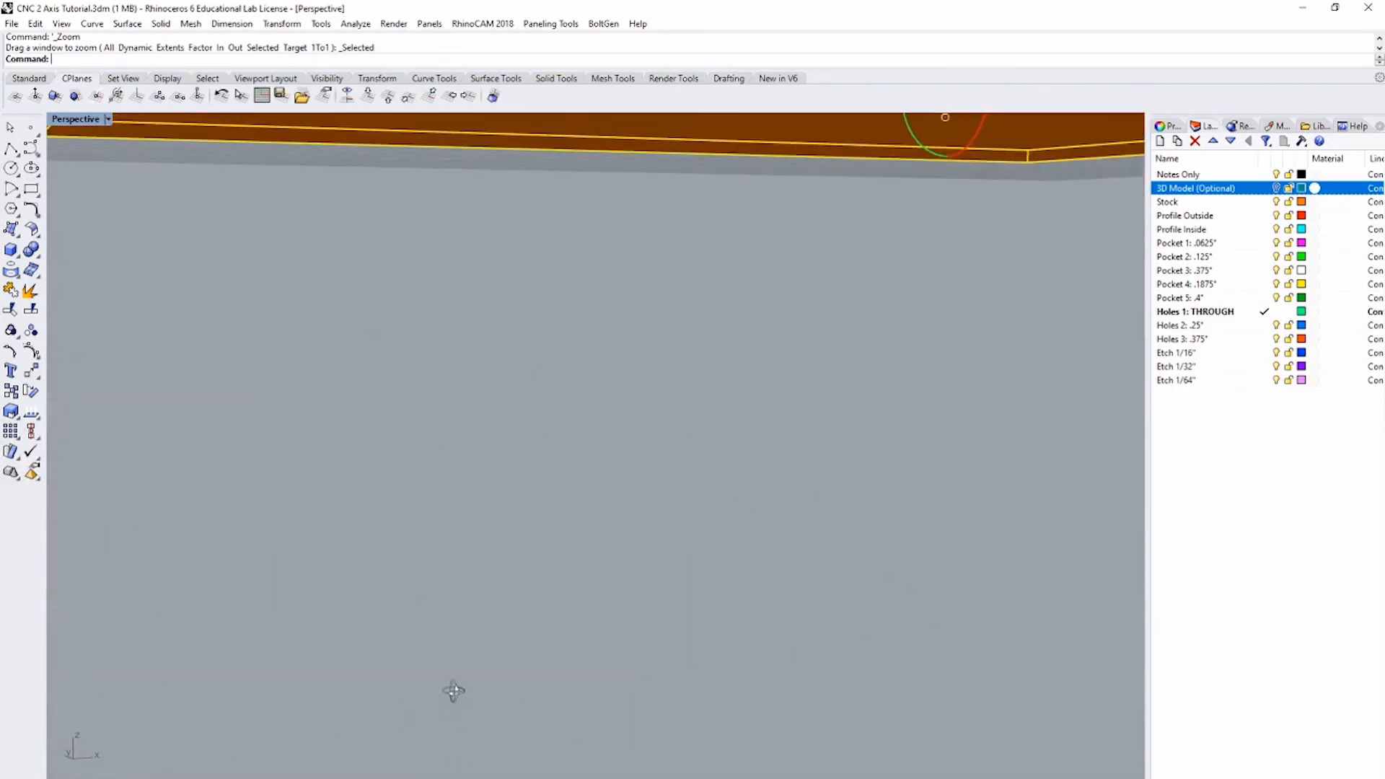
right_drag(468, 661, 447, 761)
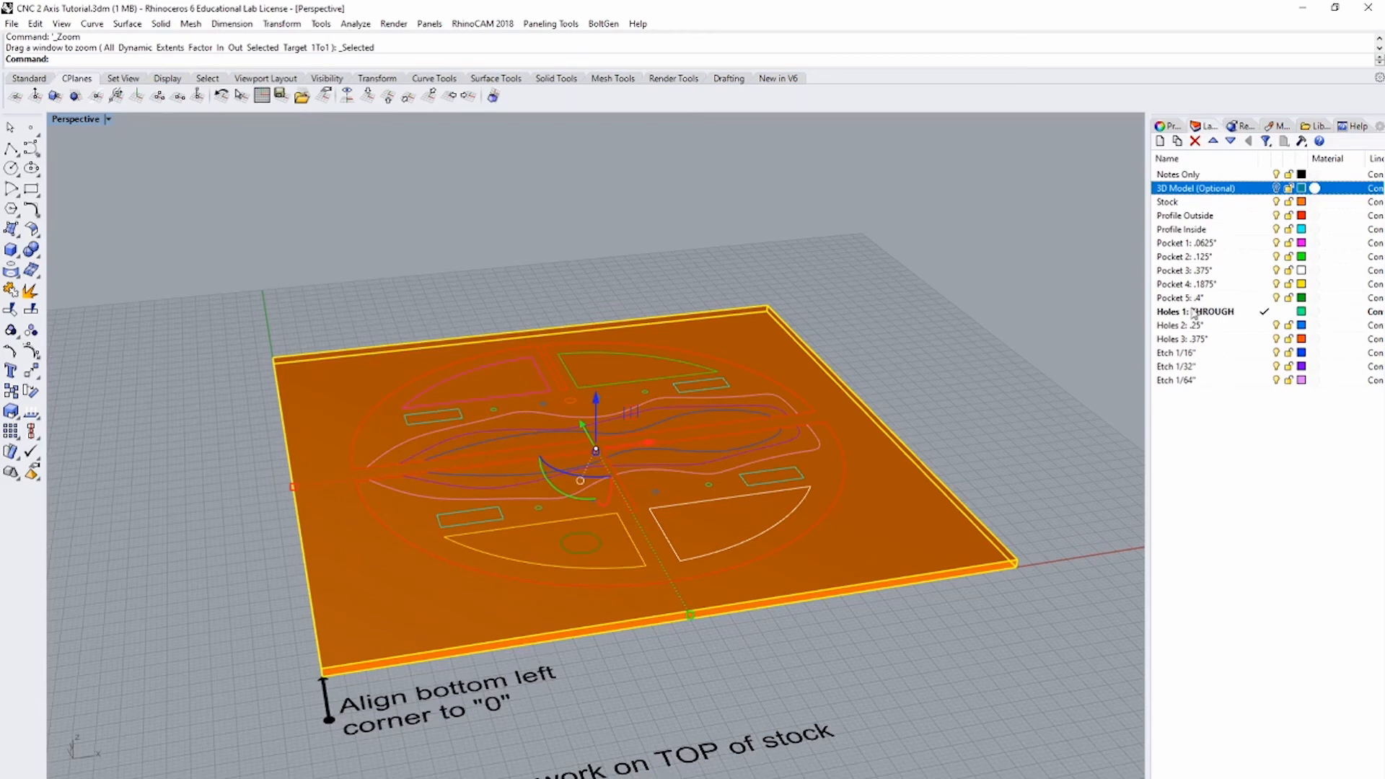
click(1189, 339)
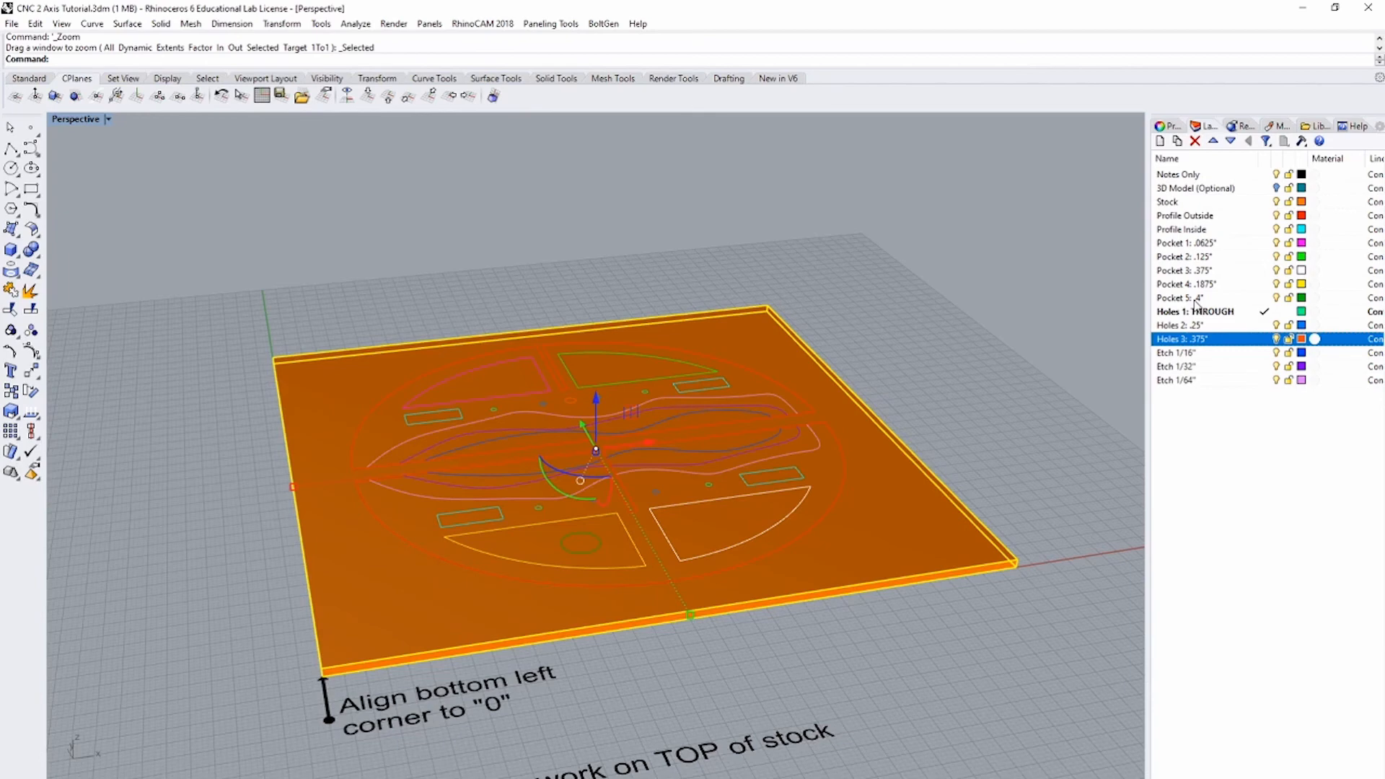
click(915, 271)
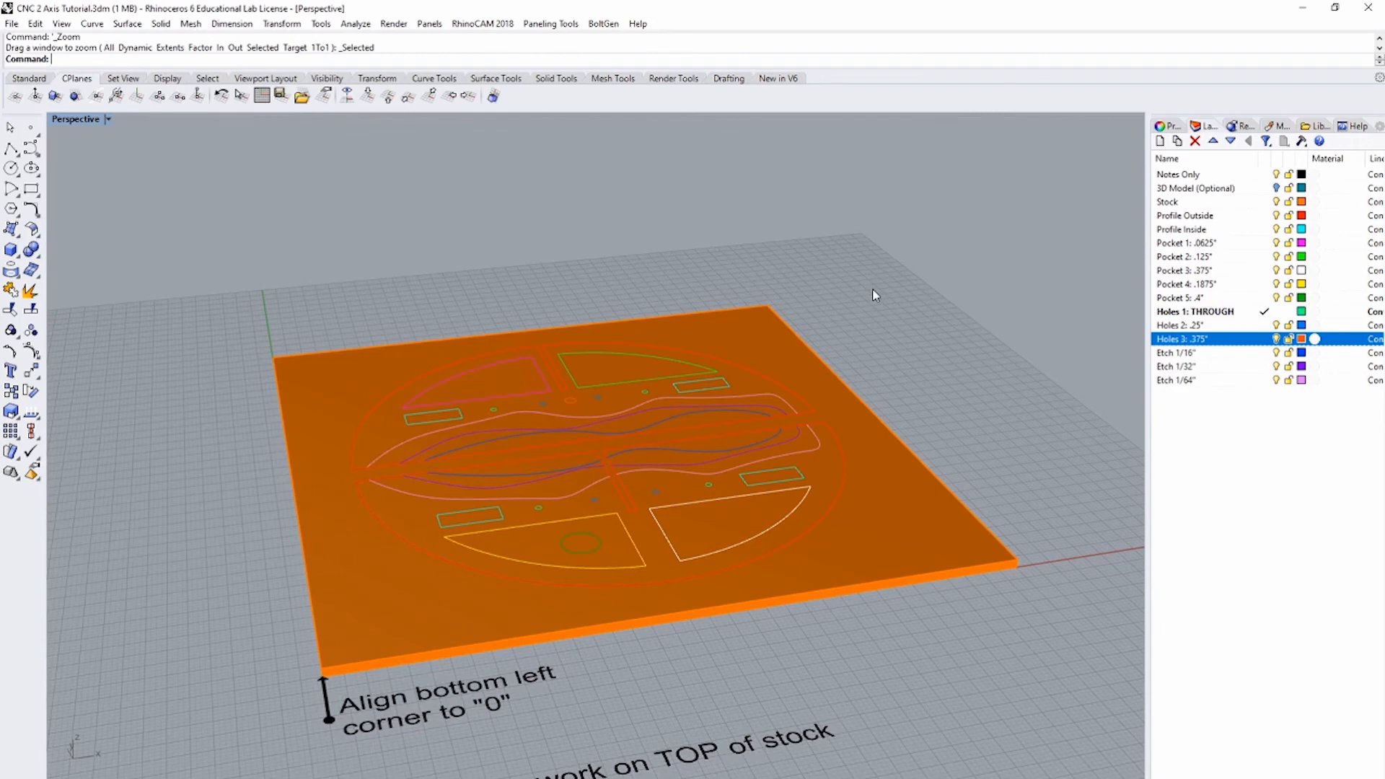
Step: Select all open curves with SelOpenCrv, inspect them from above and clear the selection
text(SelOpenCrv)
key(Return)
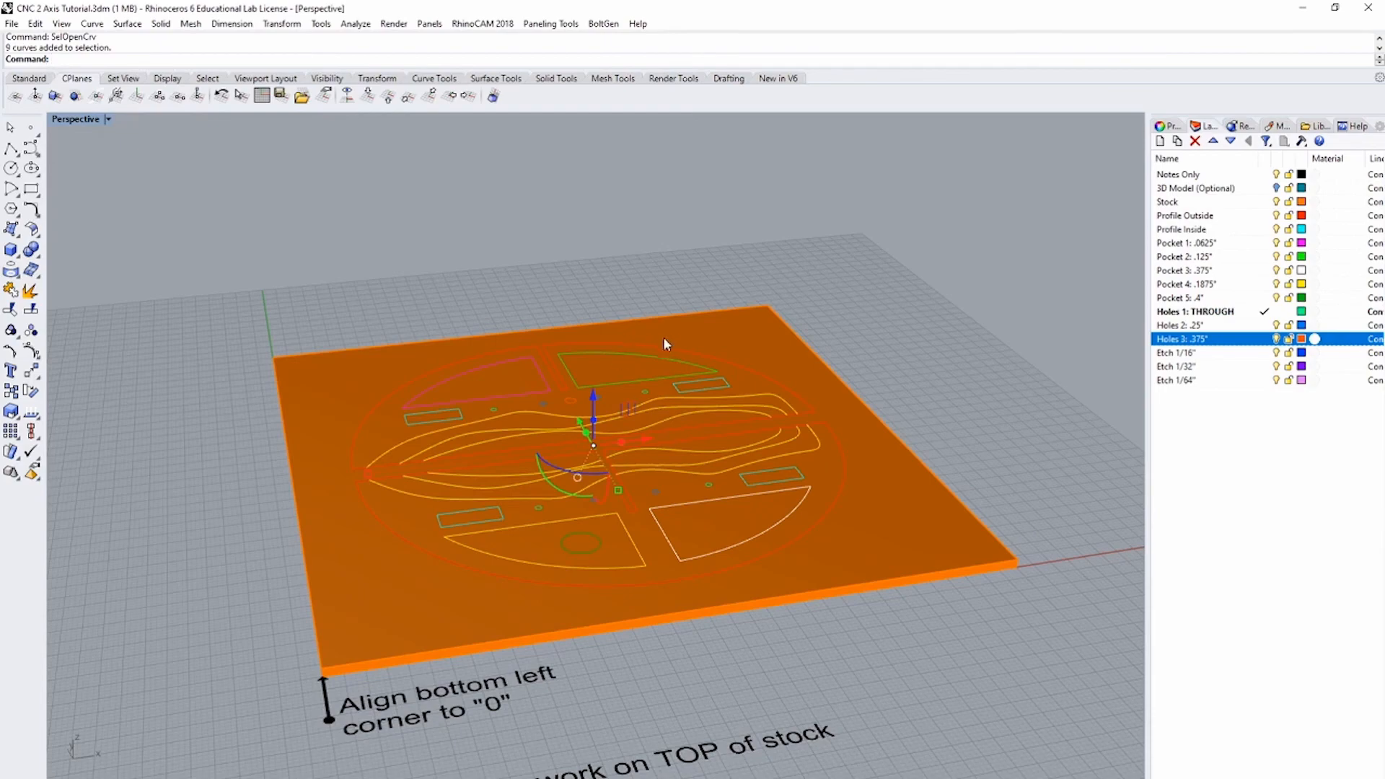
right_drag(707, 371, 575, 493)
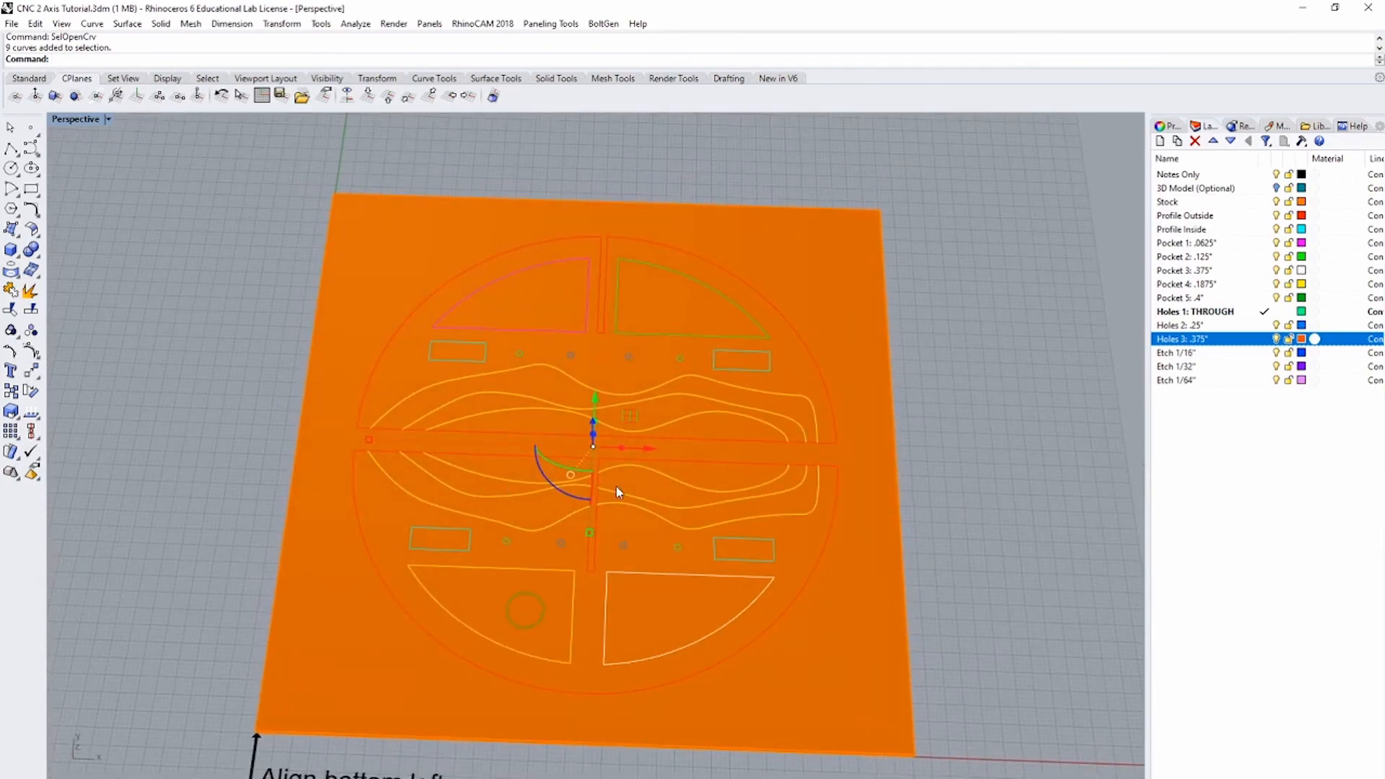
click(998, 351)
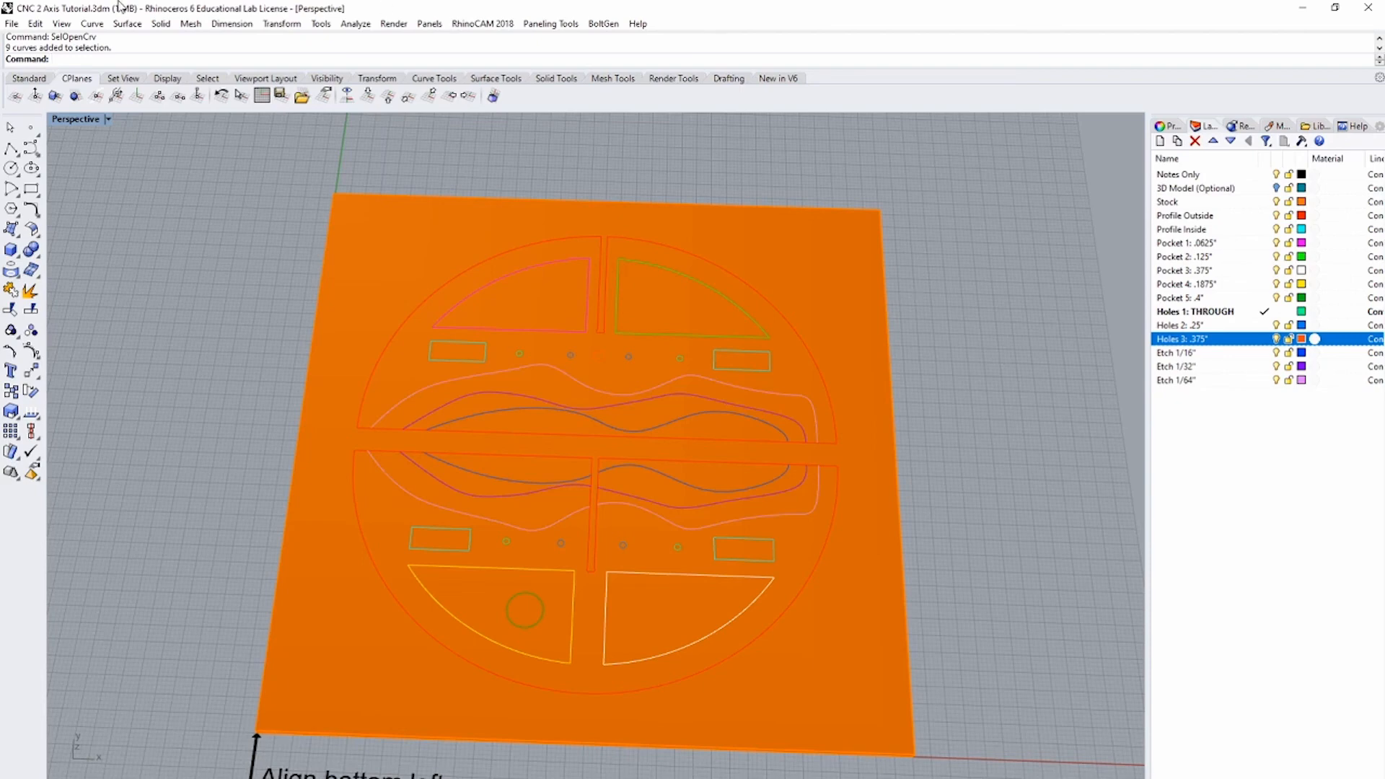
Step: Save a copy of the file as FULLNAME_COUR#_ASSIGNMENT in the Tutorials & Templates folder
click(11, 23)
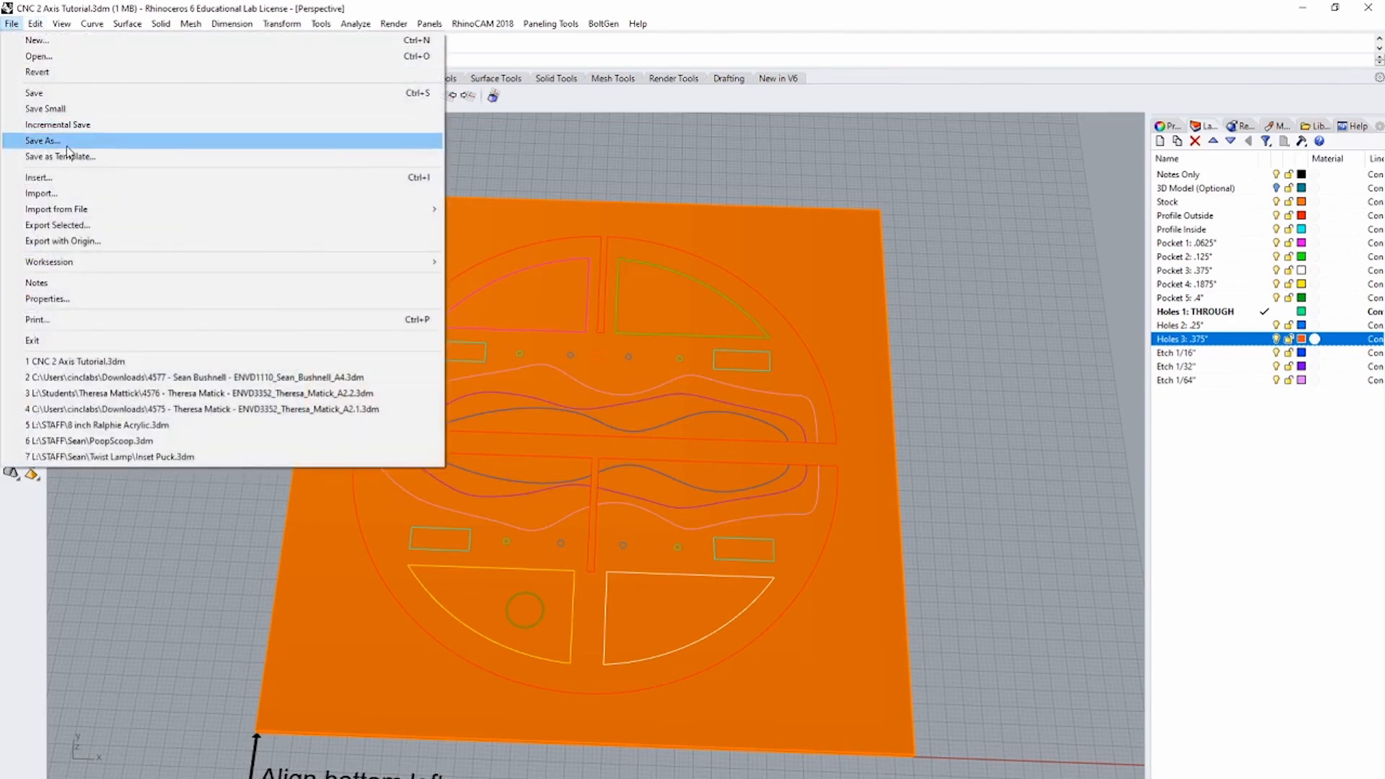
click(77, 140)
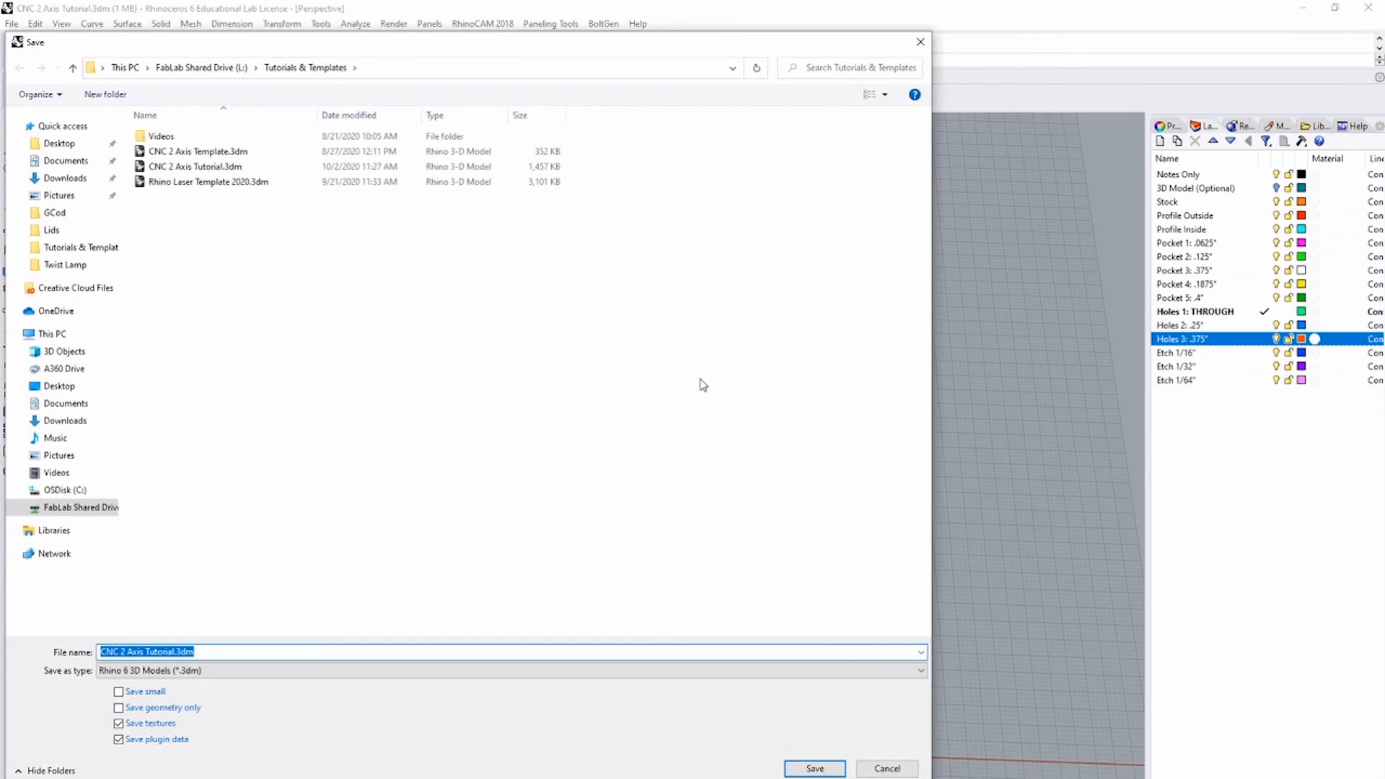
text(FULLNAME)
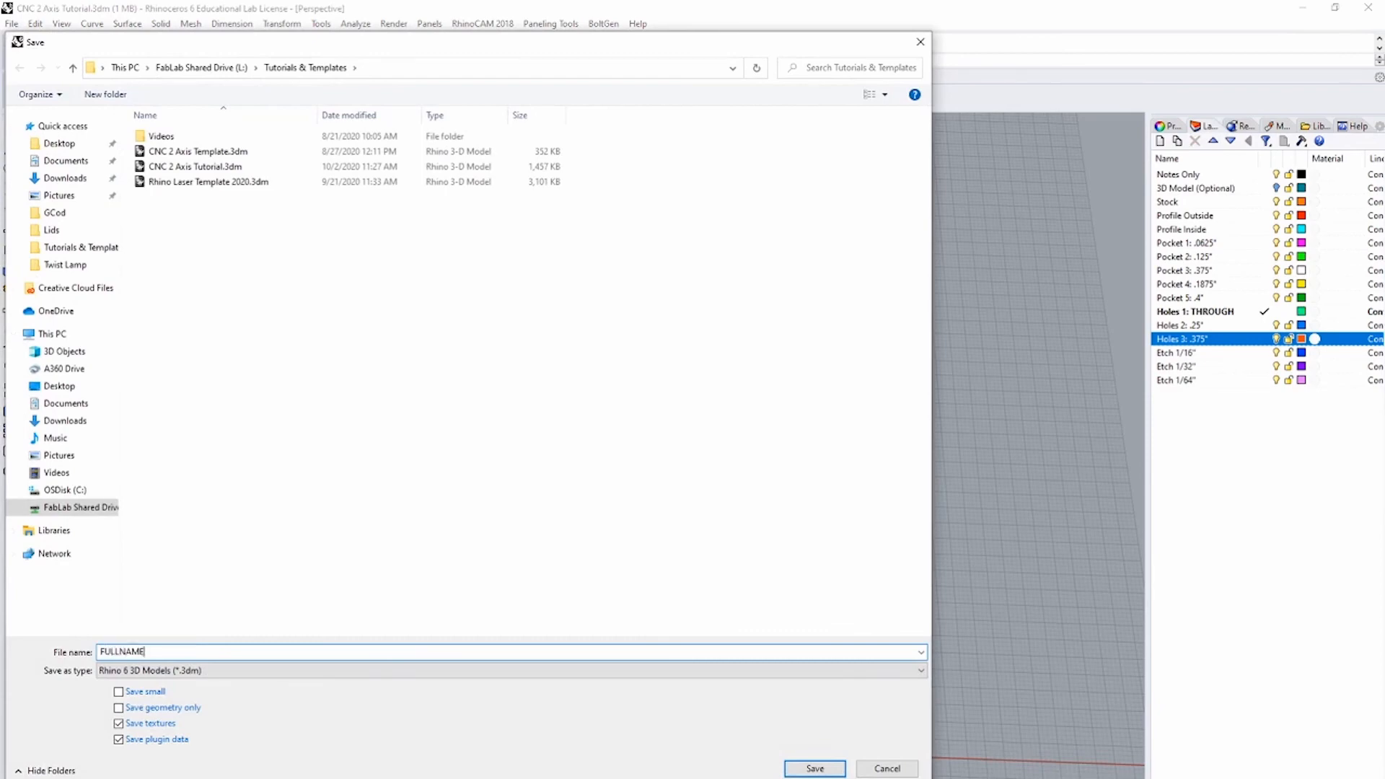
text(_COUR#_ASSIGNMENT)
key(Return)
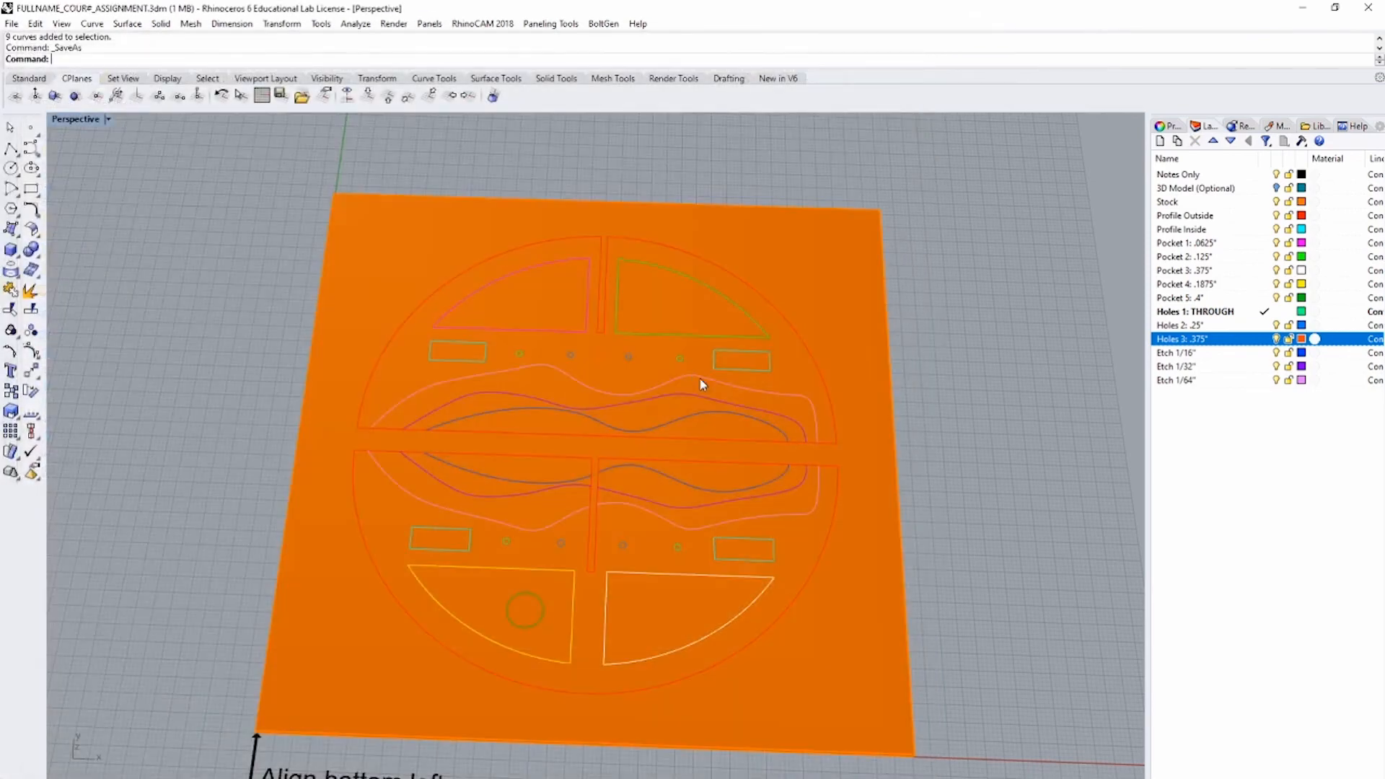